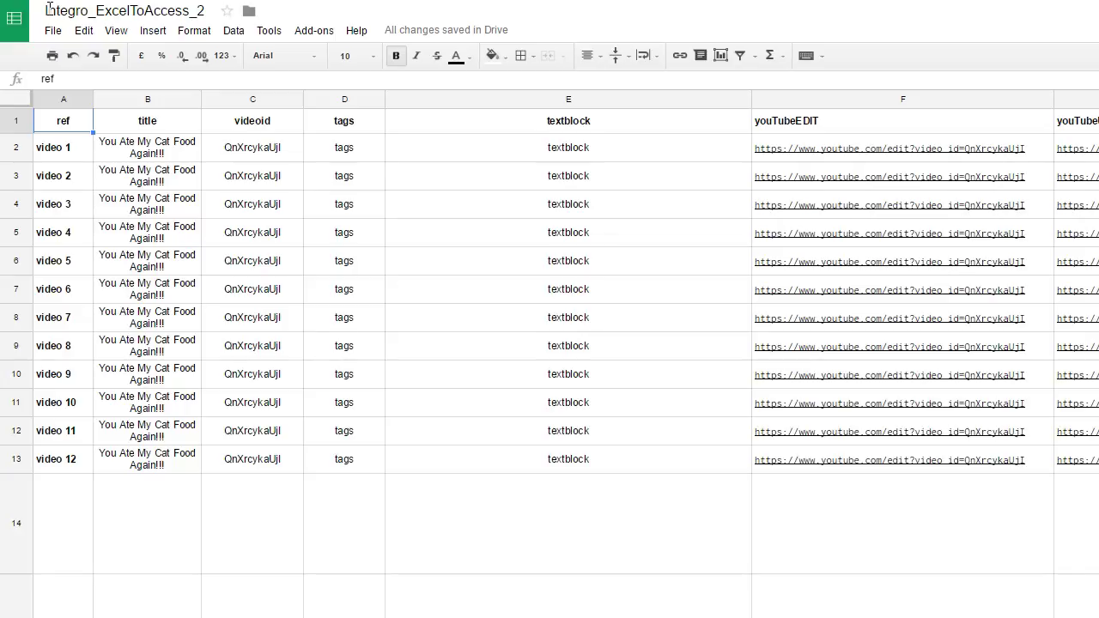
Step: Examine the spreadsheet's file name prefix and the videoid, title, tags and textblock cells in the video 1 row
{"action": "left_click_drag", "start_coordinate": [45, 10], "coordinate": [89, 11]}
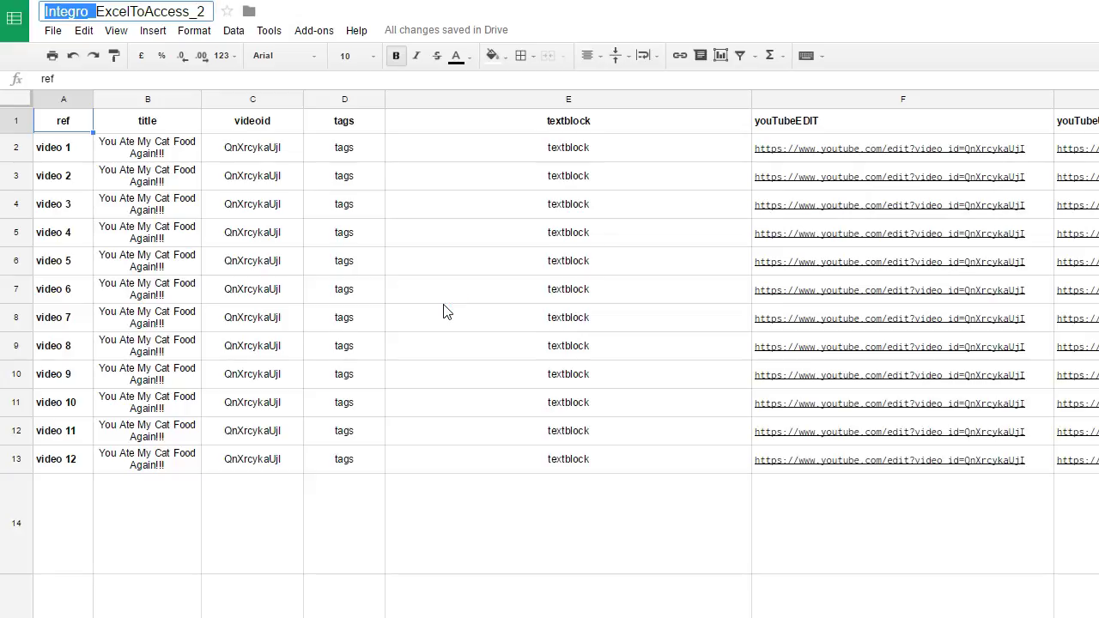
{"action": "left_click", "coordinate": [249, 150]}
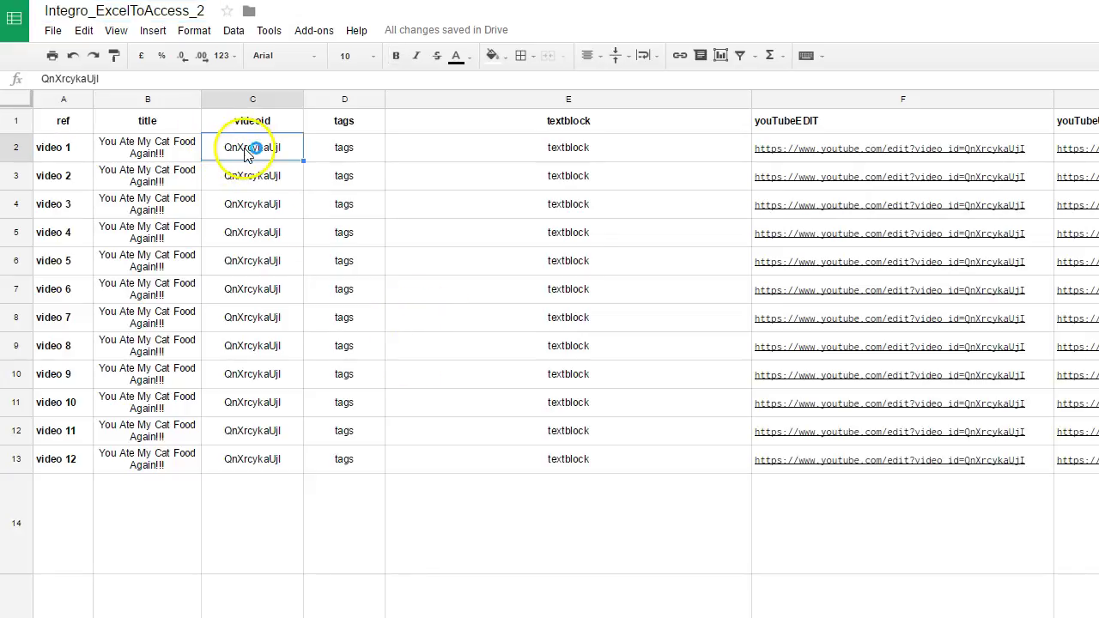
{"action": "left_click", "coordinate": [256, 174]}
{"action": "left_click", "coordinate": [255, 156]}
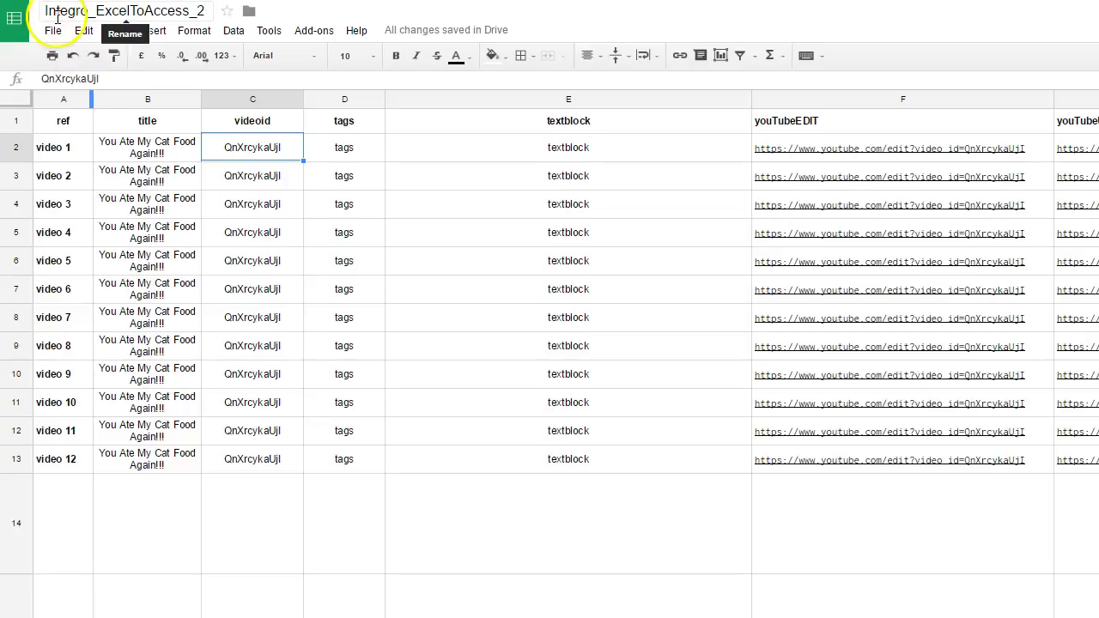
{"action": "left_click_drag", "start_coordinate": [94, 11], "coordinate": [41, 11]}
{"action": "left_click", "coordinate": [244, 146]}
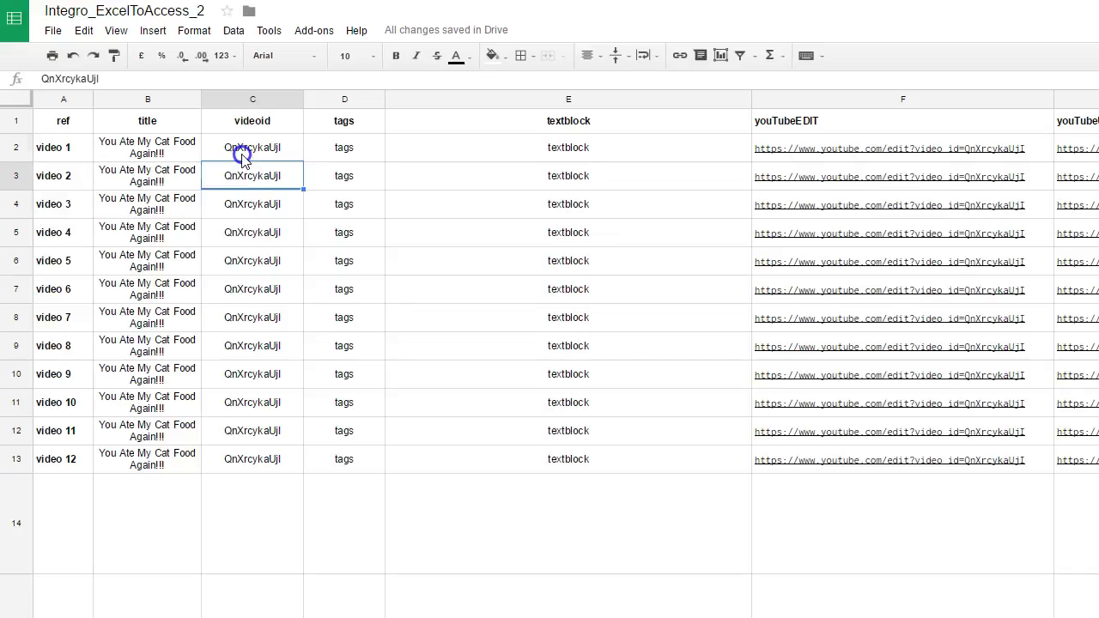
{"action": "left_click", "coordinate": [140, 147]}
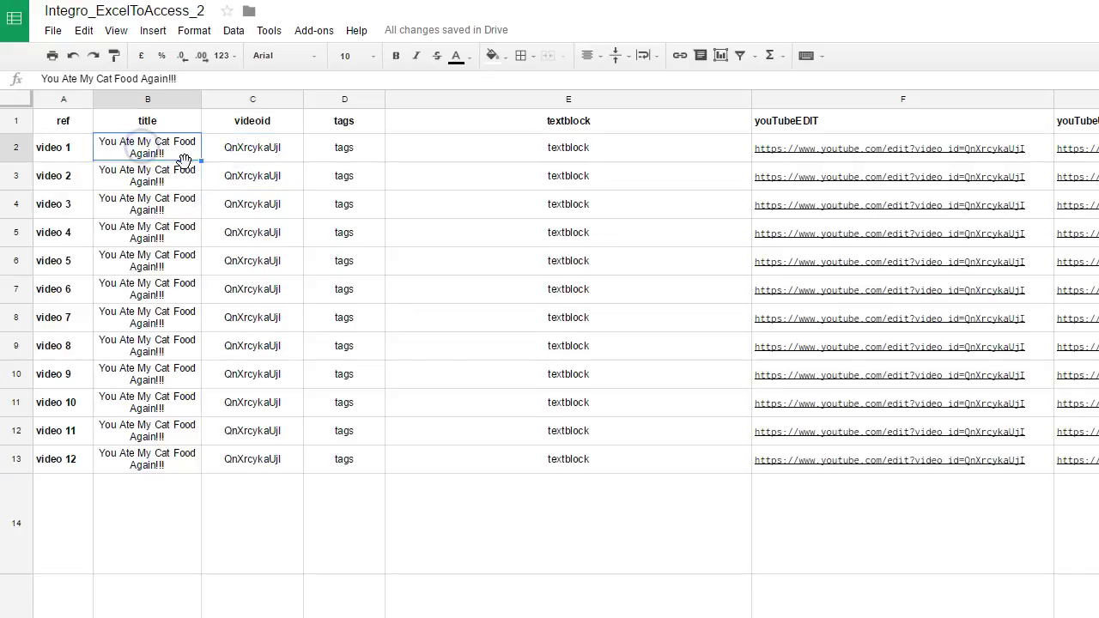
{"action": "left_click", "coordinate": [345, 148]}
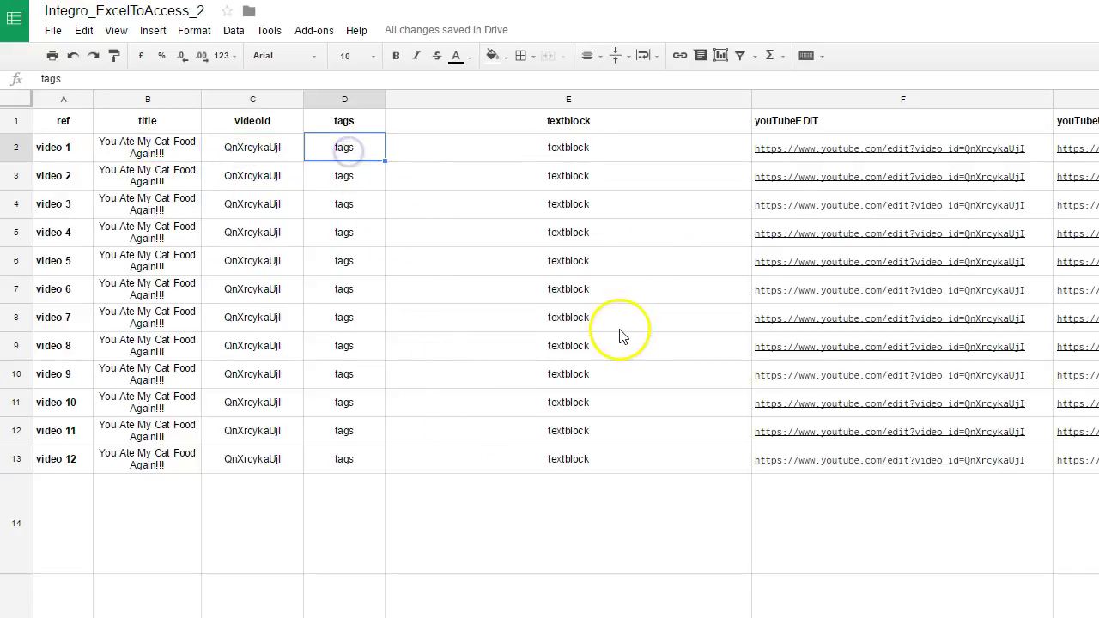
{"action": "left_click", "coordinate": [582, 152]}
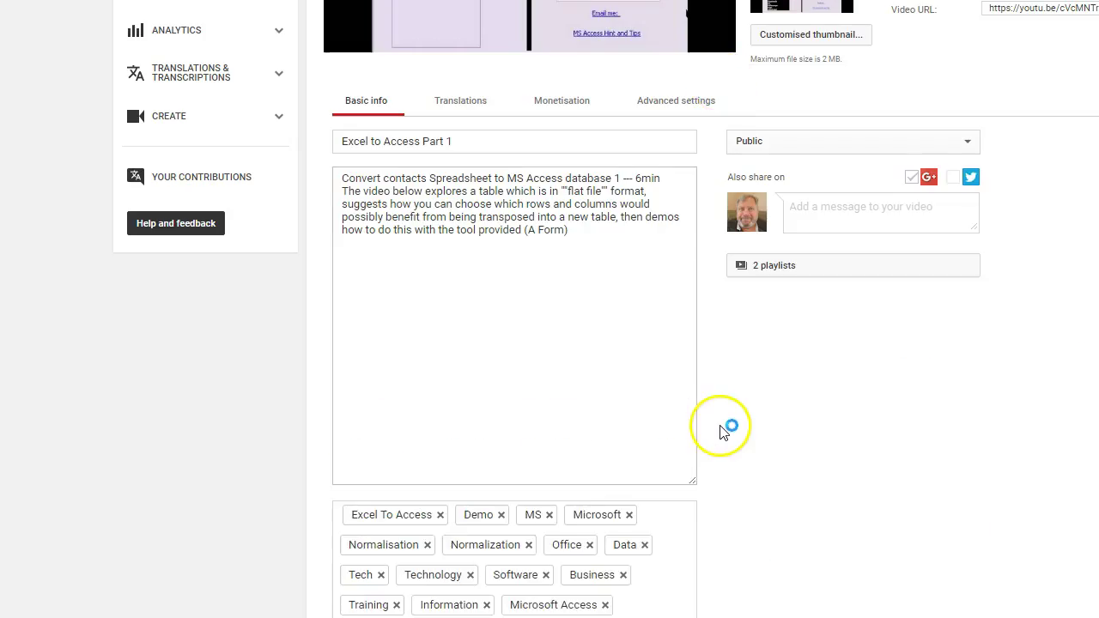
Step: Copy the video title "Excel to Access Part 1" from the title field on the YouTube edit page
{"action": "scroll", "coordinate": [721, 429], "scroll_direction": "down", "scroll_amount": 2}
{"action": "scroll", "coordinate": [864, 309], "scroll_direction": "up", "scroll_amount": 6}
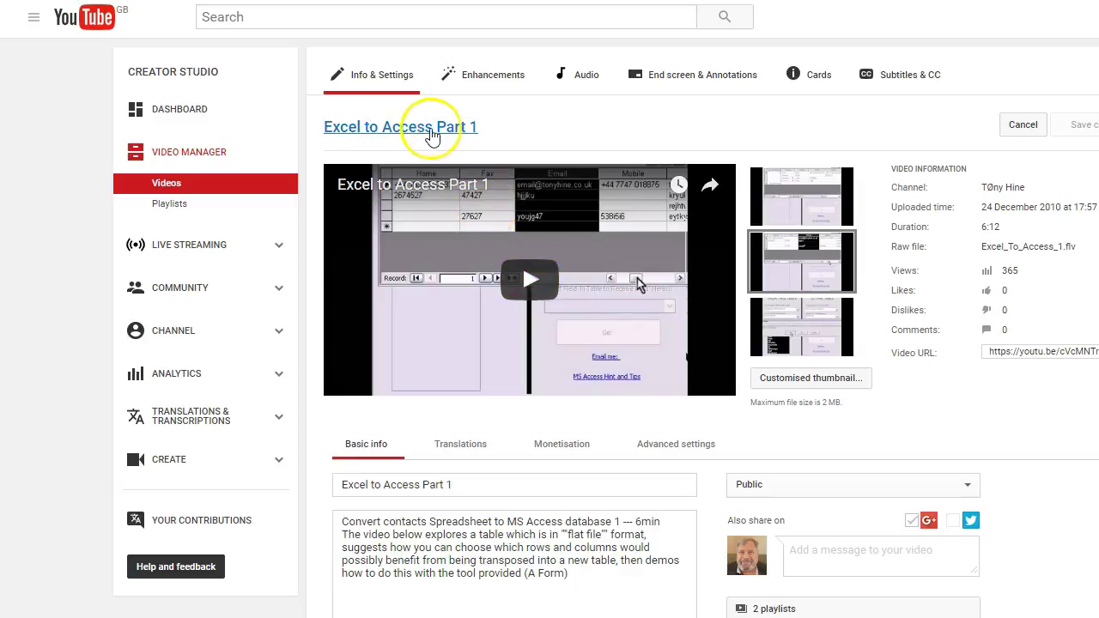
{"action": "scroll", "coordinate": [501, 129], "scroll_direction": "down", "scroll_amount": 2}
{"action": "triple_click", "coordinate": [385, 484]}
{"action": "key", "text": "ctrl+c"}
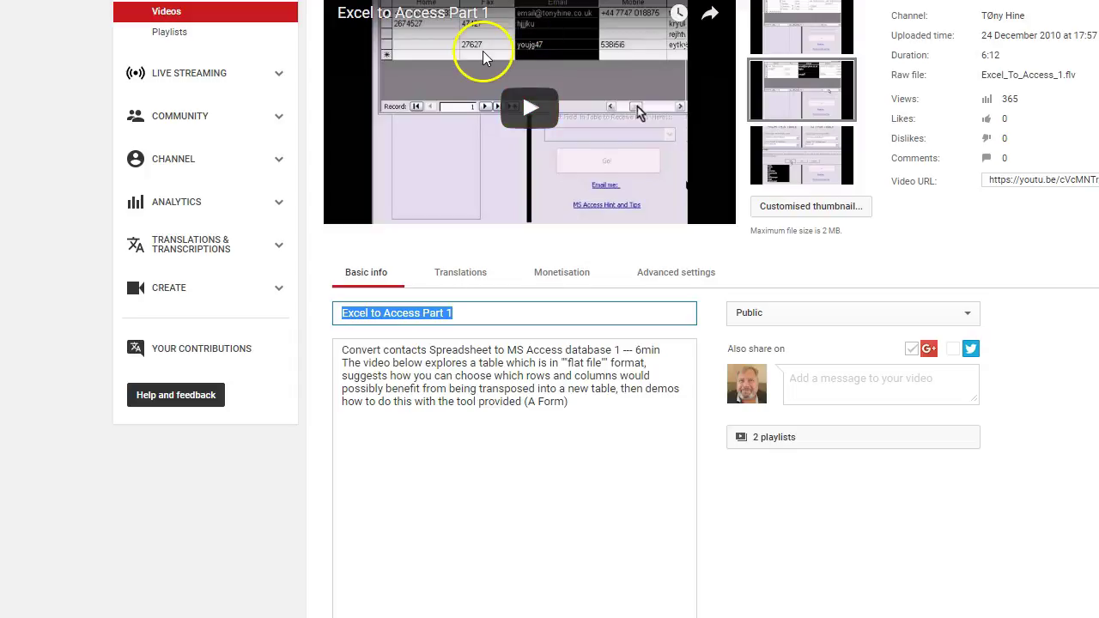
Step: Return to the spreadsheet and replace the video 1 title with the copied "Excel to Access Part 1"
{"action": "key", "text": "alt+Tab"}
{"action": "left_click", "coordinate": [143, 144]}
{"action": "triple_click", "coordinate": [144, 144]}
{"action": "right_click", "coordinate": [140, 137]}
{"action": "left_click", "coordinate": [152, 188]}
{"action": "left_click", "coordinate": [253, 151]}
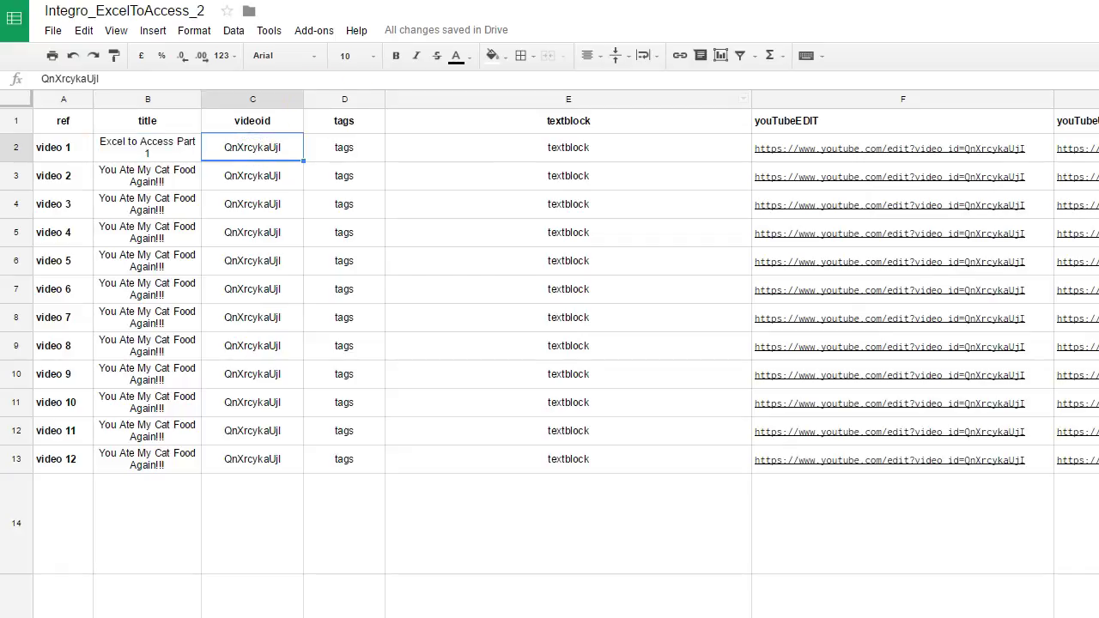
Step: Switch to the YouTube edit page and copy the video ID cVcMNTrR5iE from the end of the page address
{"action": "key", "text": "ctrl+Tab"}
{"action": "scroll", "coordinate": [484, 412], "scroll_direction": "up", "scroll_amount": 5}
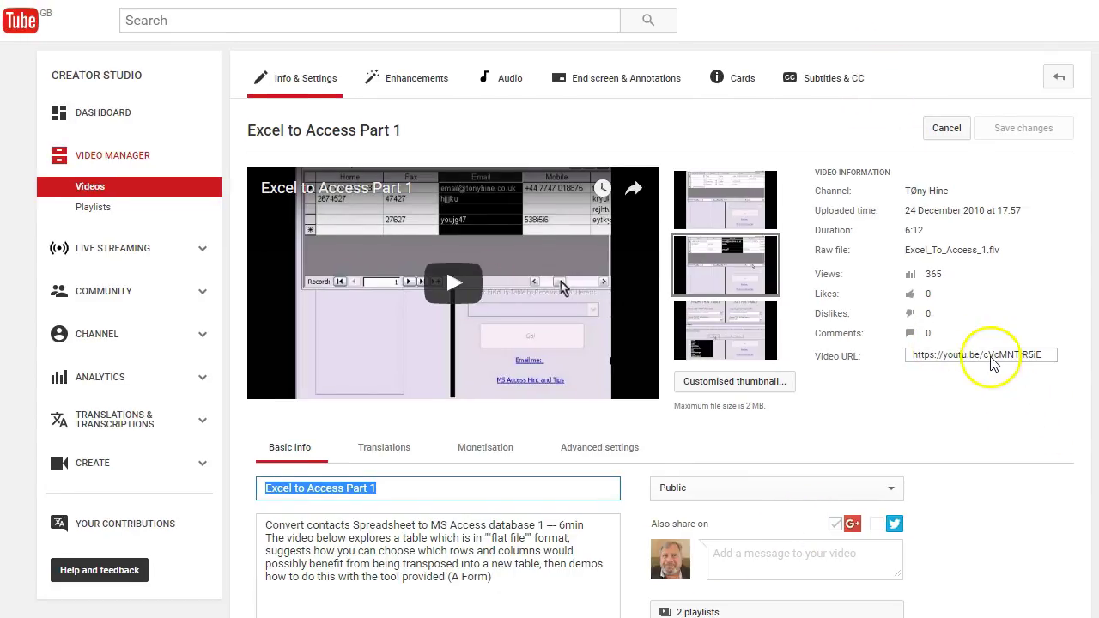
{"action": "left_click", "coordinate": [1069, 352]}
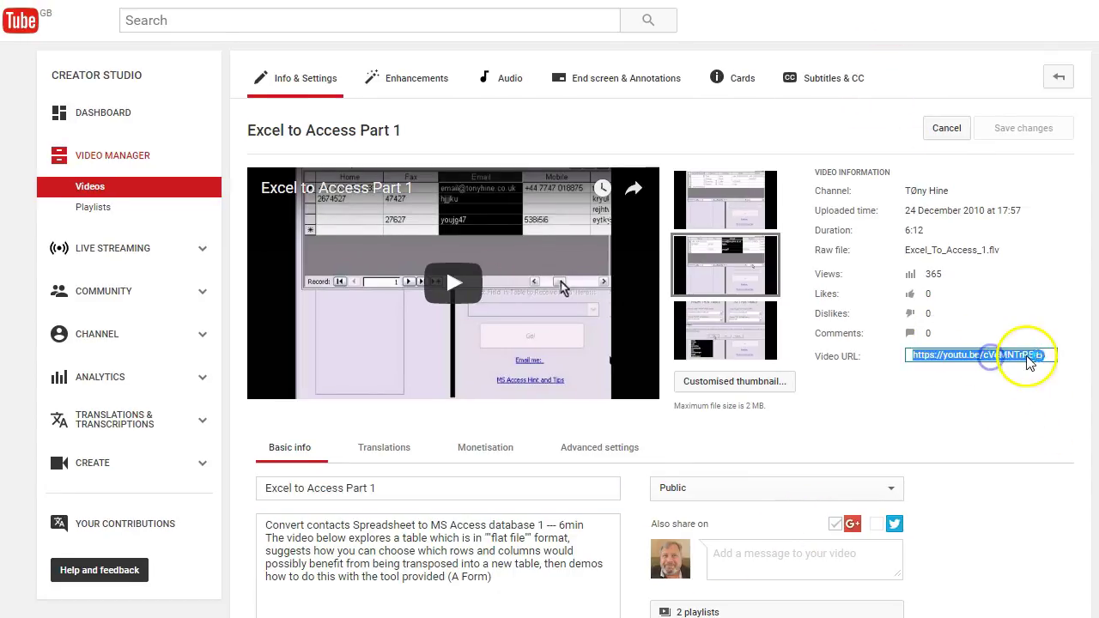
{"action": "left_click_drag", "start_coordinate": [1014, 355], "coordinate": [913, 351]}
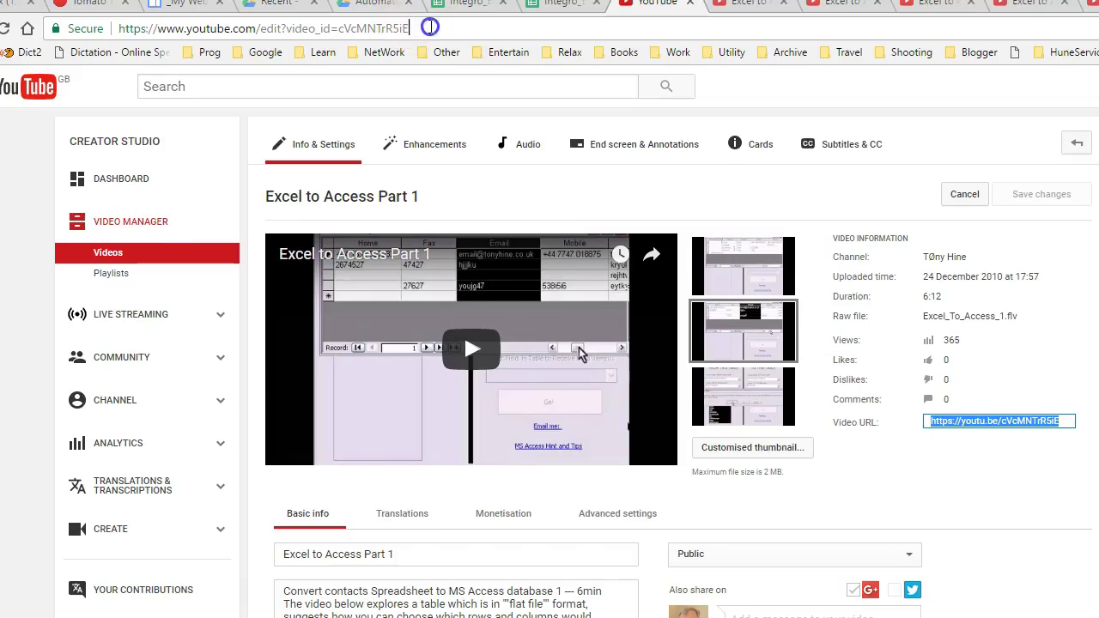
{"action": "left_click", "coordinate": [429, 27]}
{"action": "left_click_drag", "start_coordinate": [429, 27], "coordinate": [354, 28]}
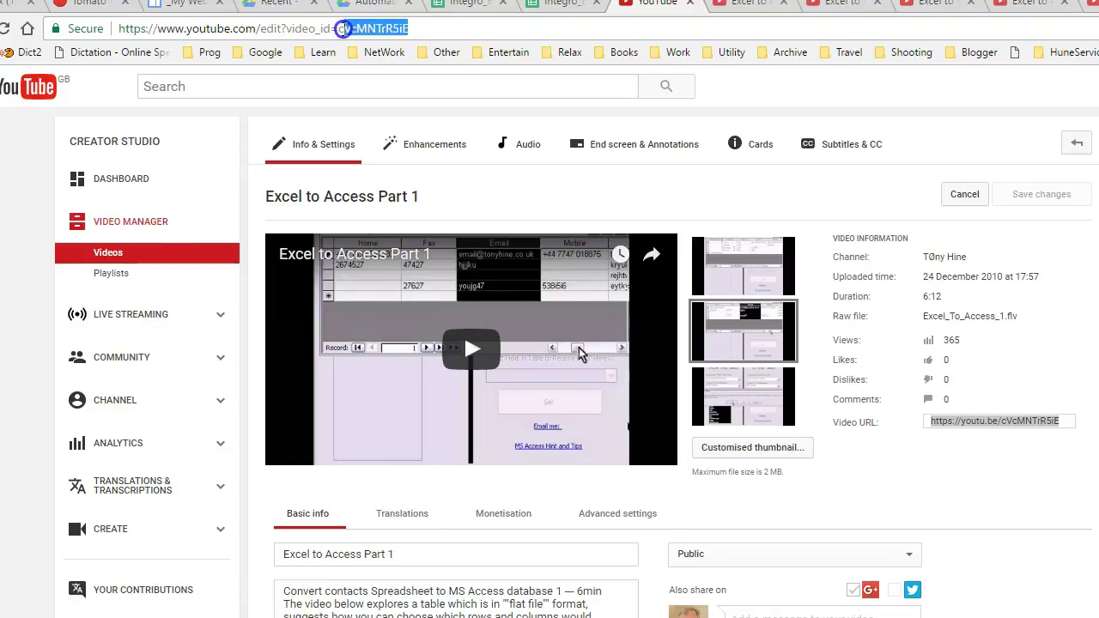
{"action": "right_click", "coordinate": [343, 29]}
{"action": "left_click", "coordinate": [391, 88]}
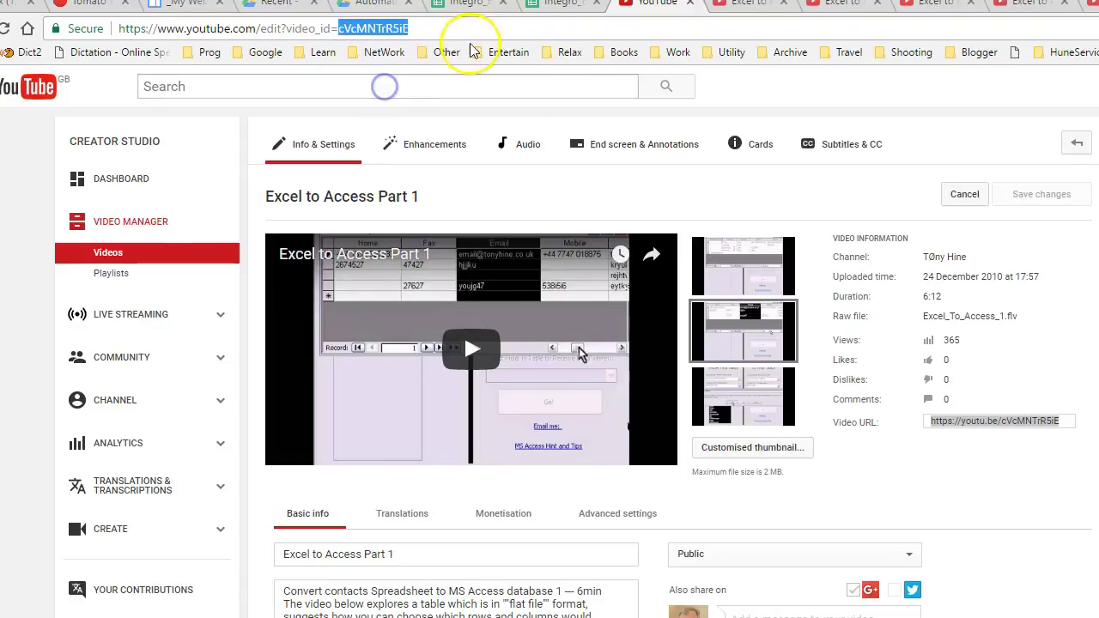
Step: Return to the spreadsheet and replace the video 1 videoid with the copied ID cVcMNTrR5iE
{"action": "key", "text": "ctrl+Tab"}
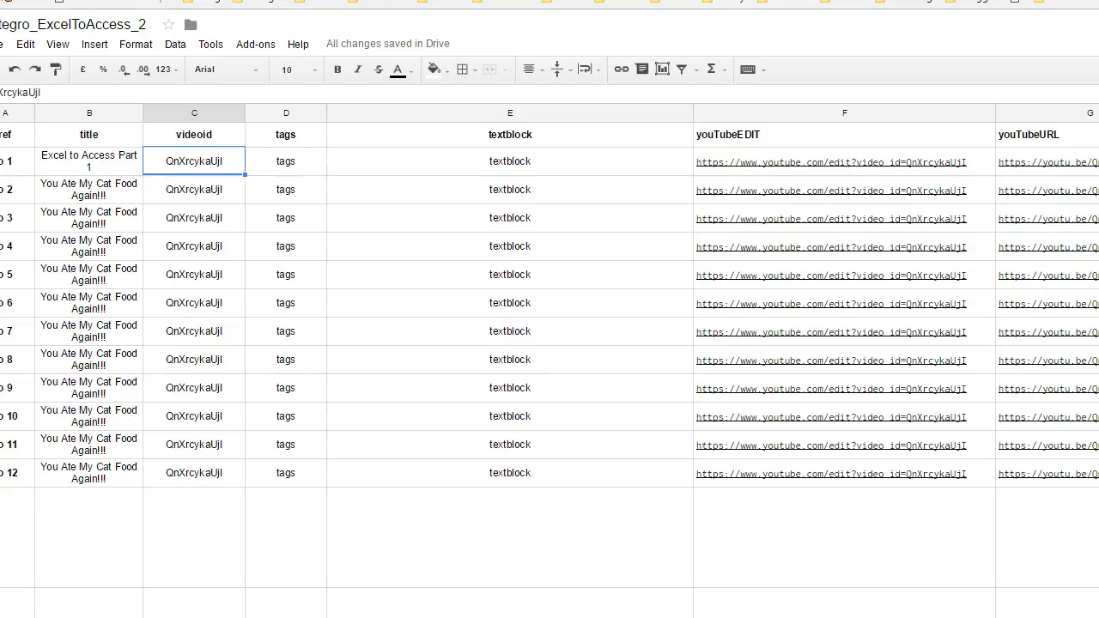
{"action": "double_click", "coordinate": [197, 162]}
{"action": "right_click", "coordinate": [215, 155]}
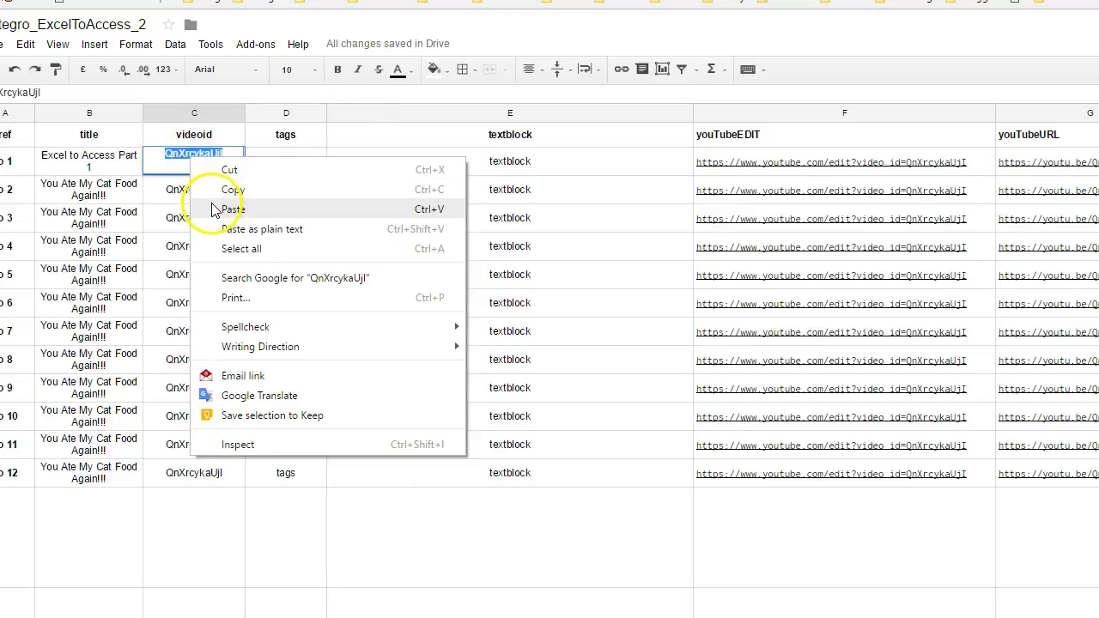
{"action": "left_click", "coordinate": [218, 209]}
{"action": "key", "text": "Tab"}
{"action": "key", "text": "Tab"}
Step: Switch to the YouTube edit page and copy the video's entire description text
{"action": "key", "text": "ctrl+shift+Tab"}
{"action": "scroll", "coordinate": [596, 404], "scroll_direction": "down", "scroll_amount": 2}
{"action": "left_click_drag", "start_coordinate": [512, 416], "coordinate": [257, 362]}
{"action": "right_click", "coordinate": [374, 378]}
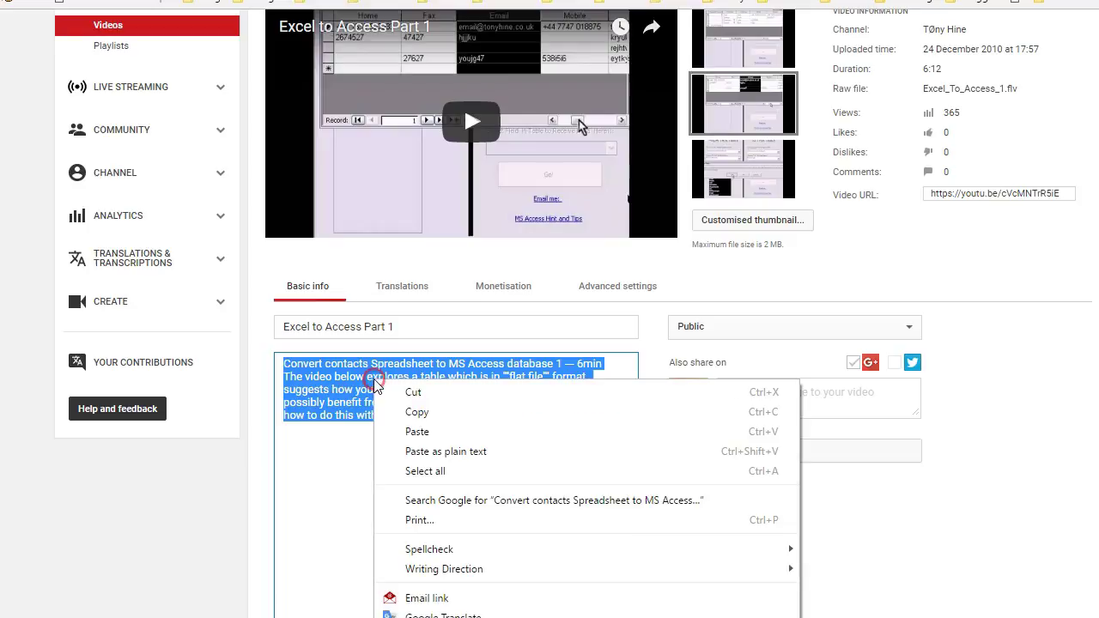
{"action": "left_click", "coordinate": [432, 418]}
Step: Return to the spreadsheet and replace the video 1 textblock content with the copied description
{"action": "key", "text": "ctrl+Tab"}
{"action": "left_click", "coordinate": [489, 172]}
{"action": "double_click", "coordinate": [489, 172]}
{"action": "double_click", "coordinate": [486, 167]}
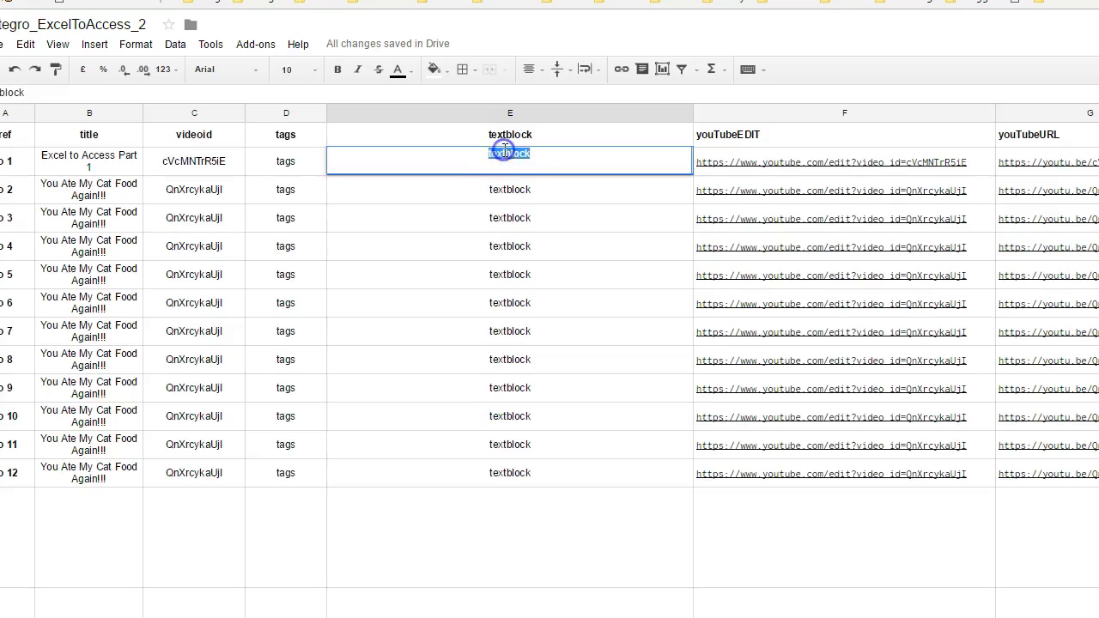
{"action": "key", "text": "ctrl+v"}
{"action": "left_click", "coordinate": [450, 206]}
Step: Copy all the video's tags on the YouTube edit page and paste them as plain text below the description
{"action": "left_click", "coordinate": [289, 172]}
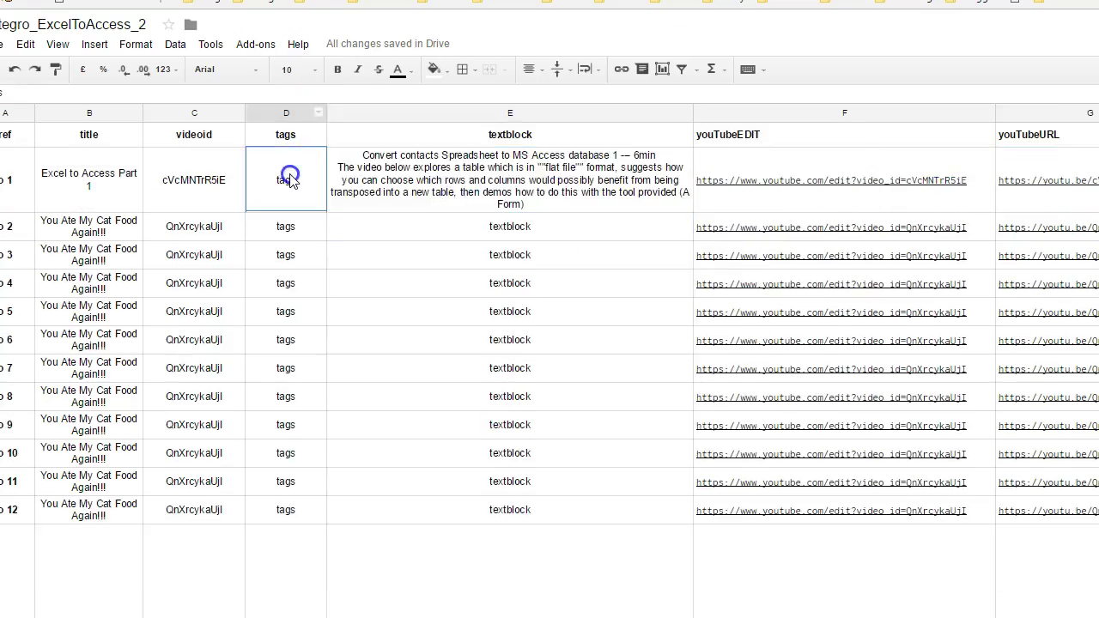
{"action": "key", "text": "ctrl+Tab"}
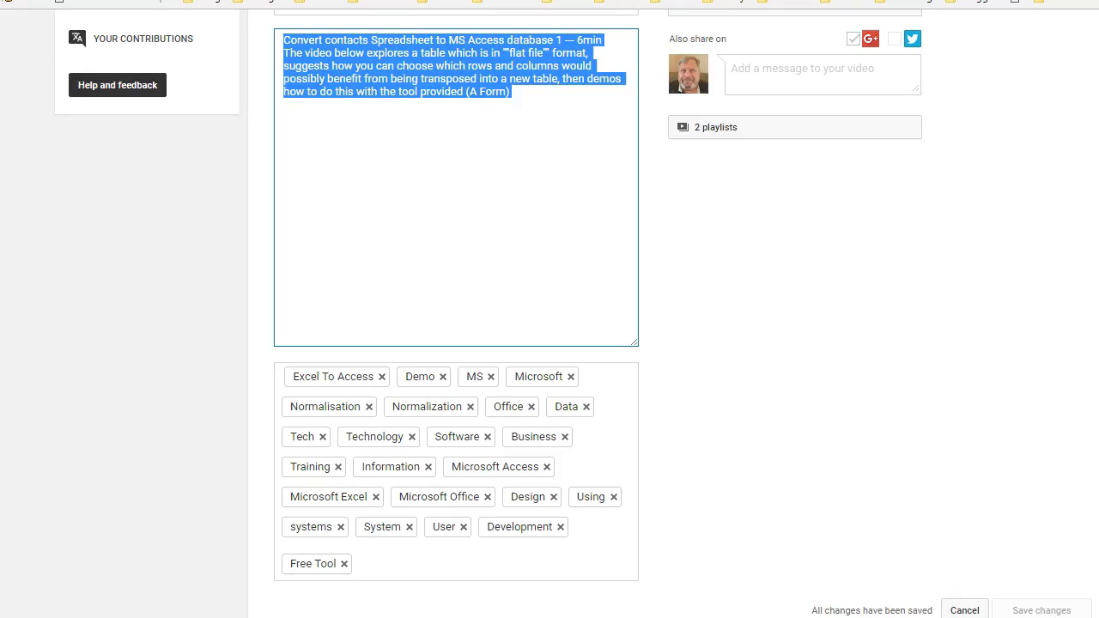
{"action": "left_click", "coordinate": [323, 380]}
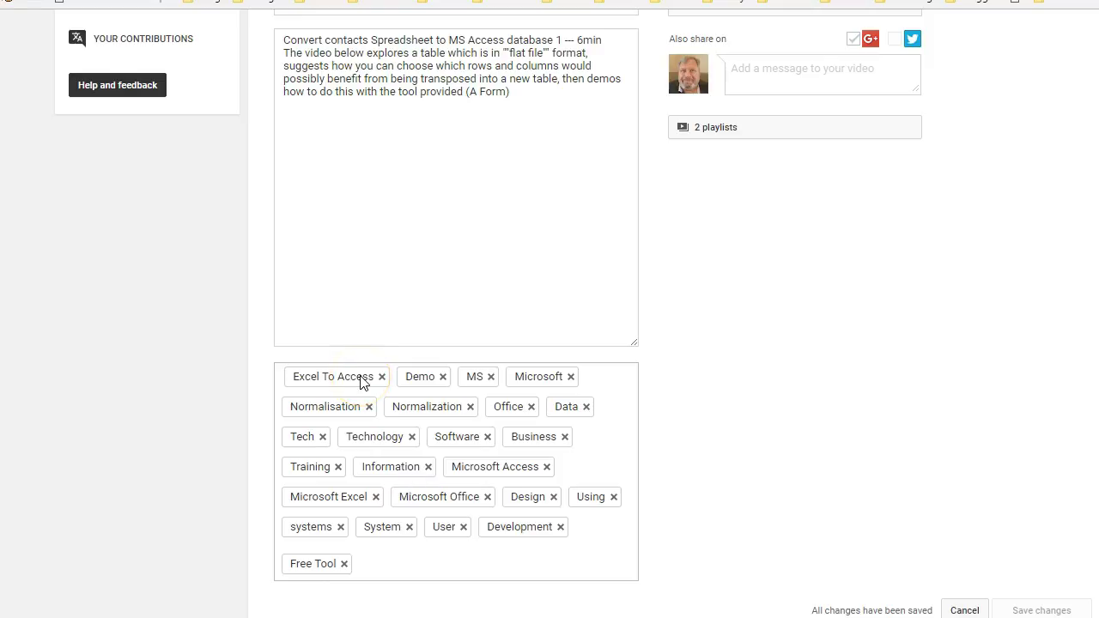
{"action": "left_click", "coordinate": [348, 203]}
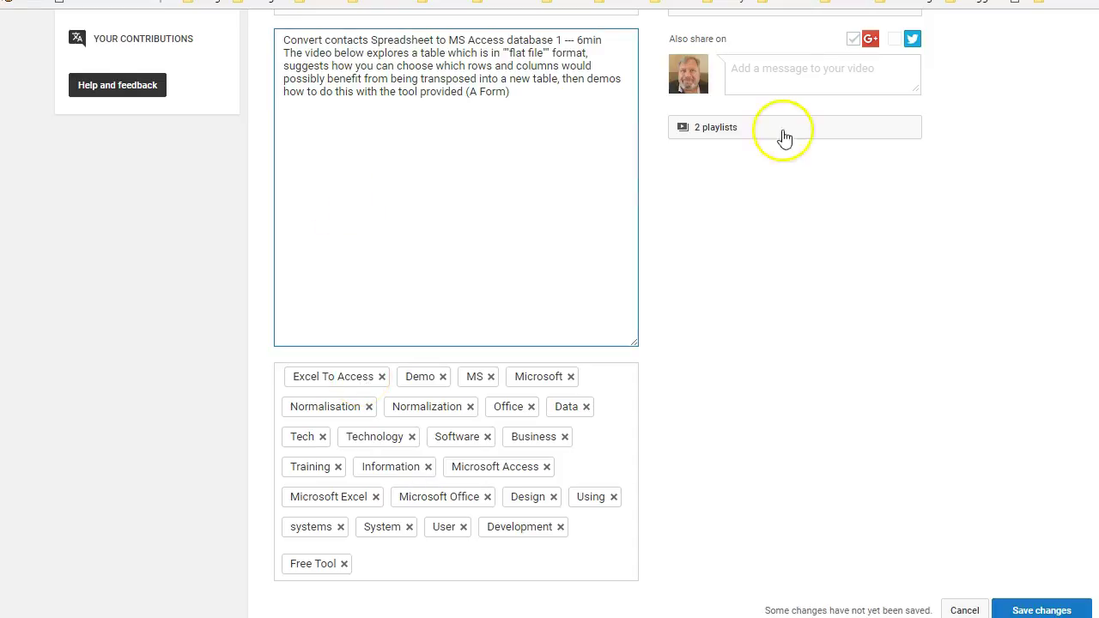
{"action": "left_click", "coordinate": [567, 95]}
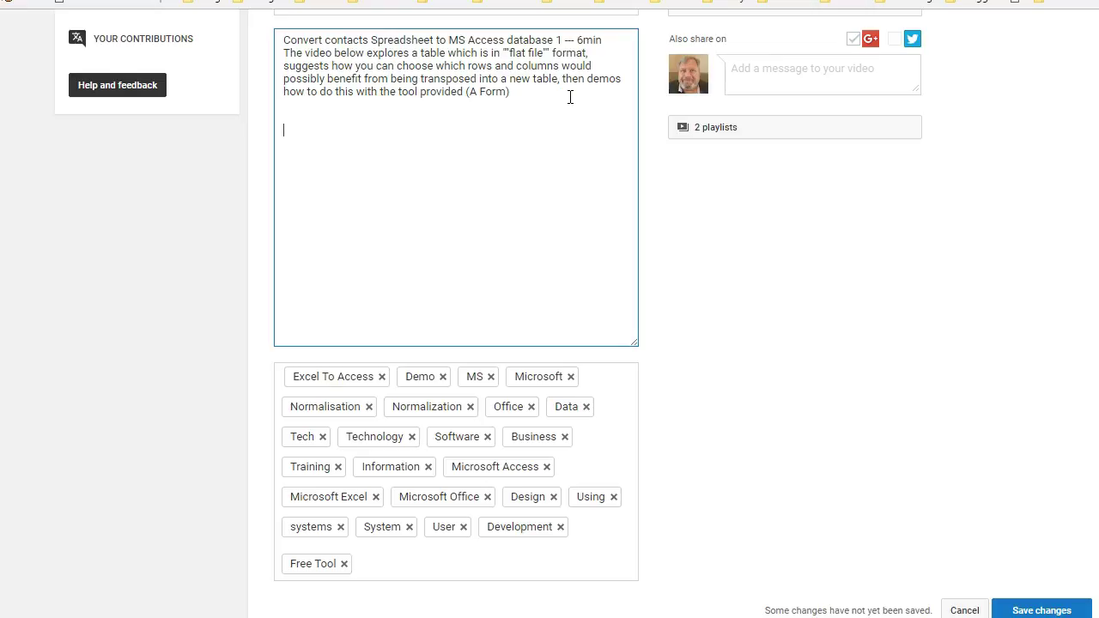
{"action": "key", "text": "ctrl+v"}
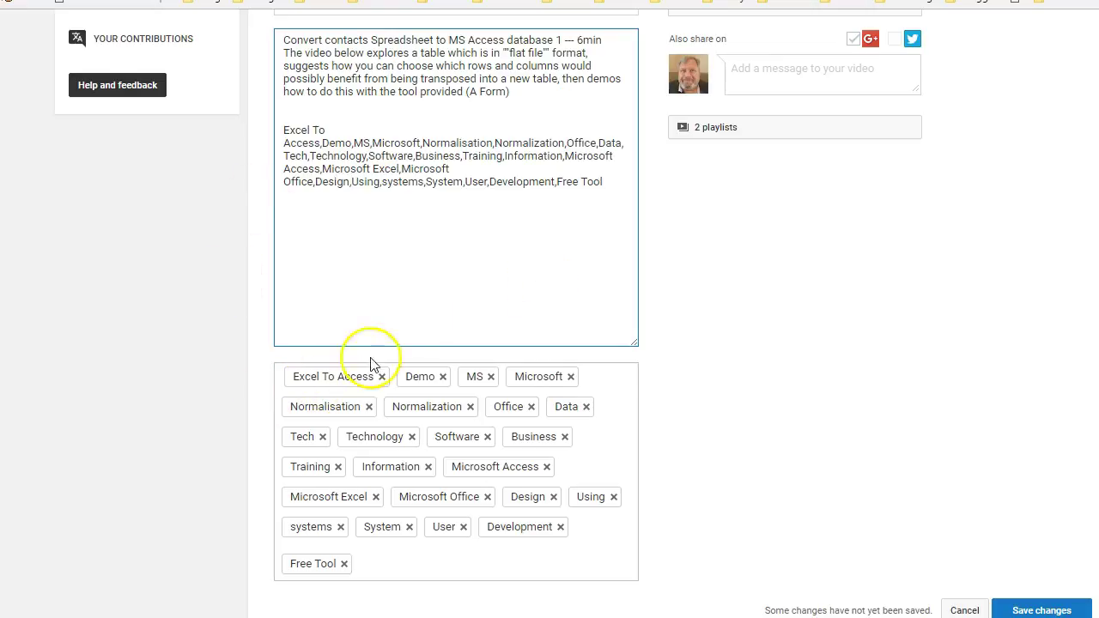
Step: Copy the comma-separated tag list from the YouTube description and put it in the spreadsheet's video 1 tags cell
{"action": "left_click_drag", "start_coordinate": [627, 212], "coordinate": [284, 127]}
{"action": "right_click", "coordinate": [347, 150]}
{"action": "left_click", "coordinate": [368, 184]}
{"action": "left_click", "coordinate": [288, 155]}
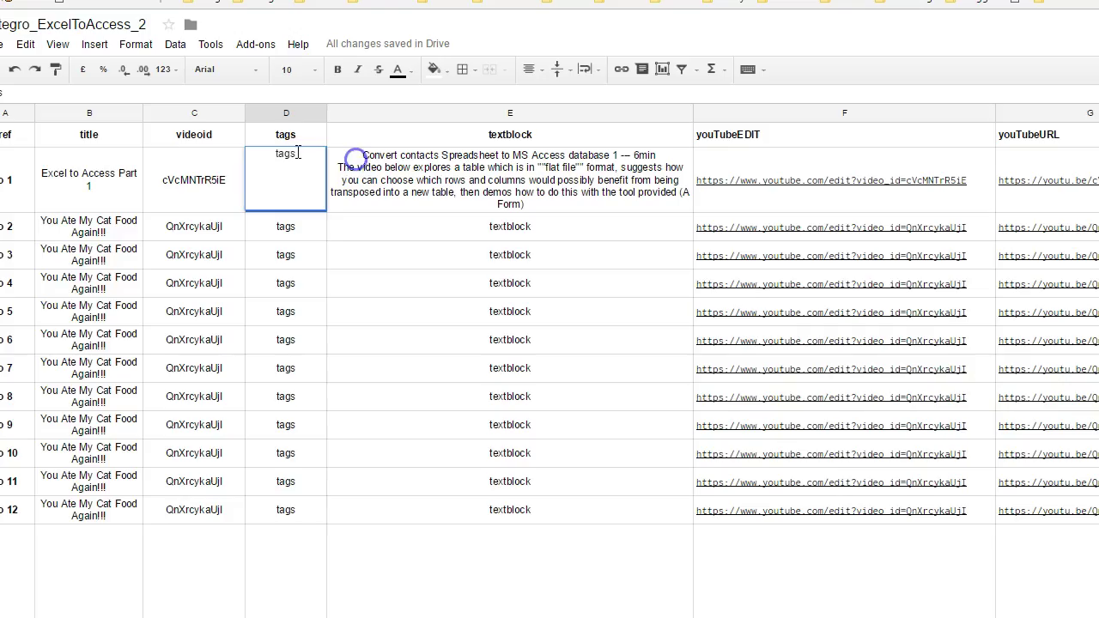
{"action": "double_click", "coordinate": [287, 153]}
{"action": "right_click", "coordinate": [288, 153]}
{"action": "left_click", "coordinate": [346, 210]}
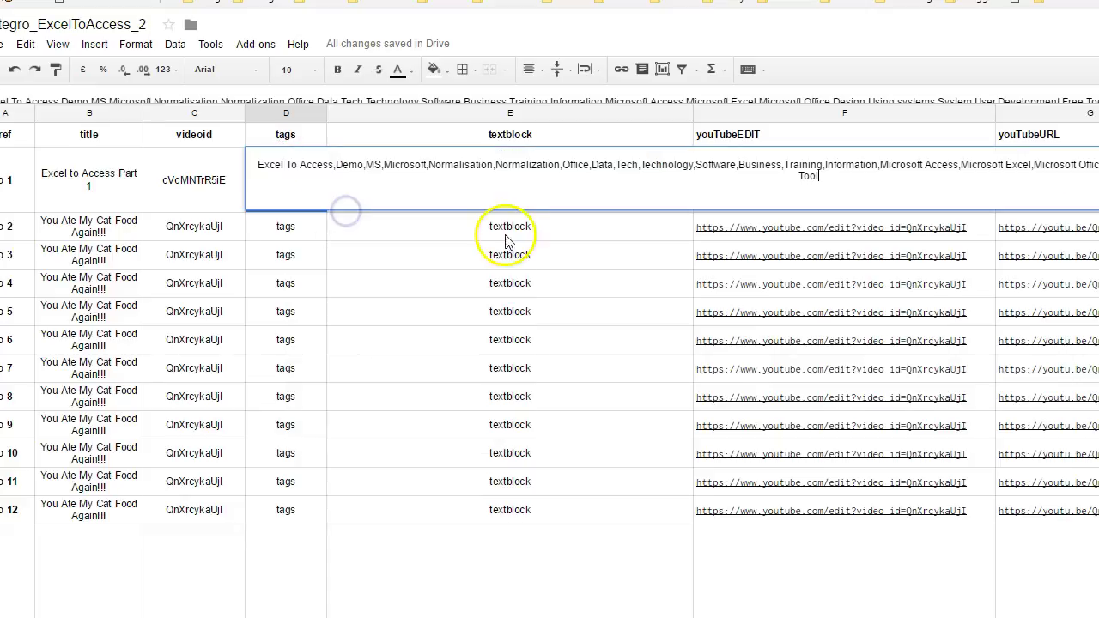
{"action": "left_click", "coordinate": [362, 226]}
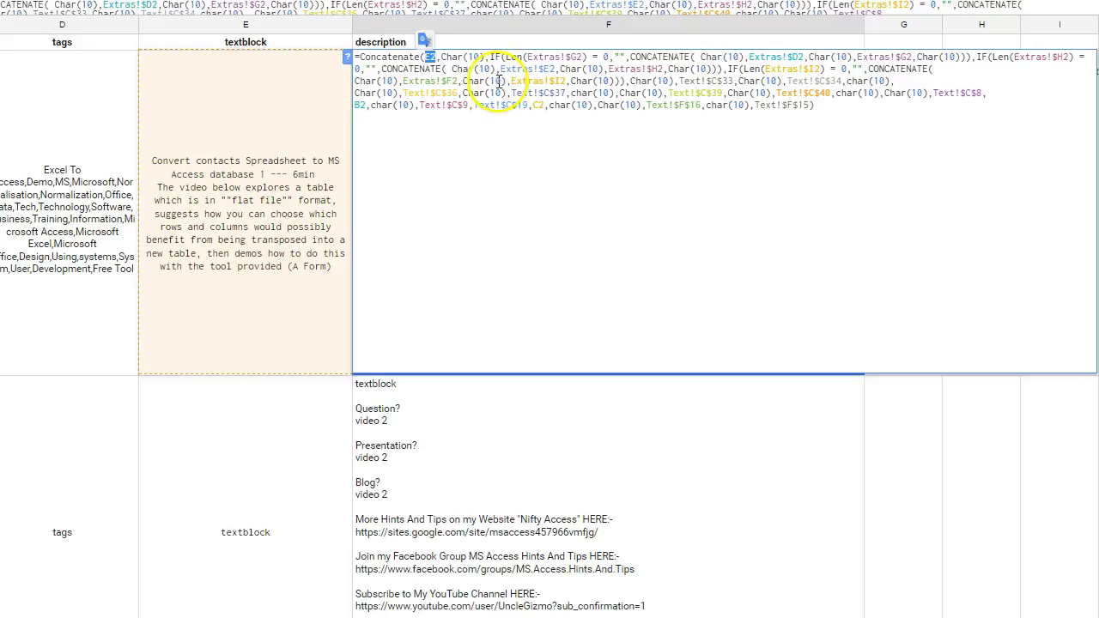
{"action": "key", "text": "Escape"}
{"action": "double_click", "coordinate": [470, 138]}
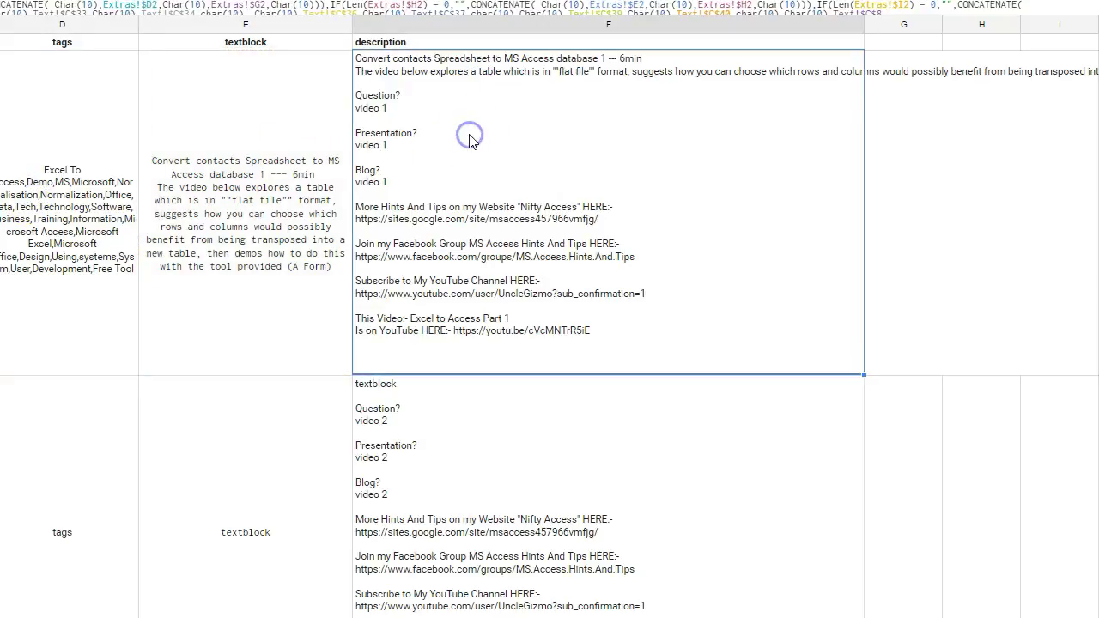
{"action": "scroll", "coordinate": [798, 151], "scroll_direction": "down", "scroll_amount": 1}
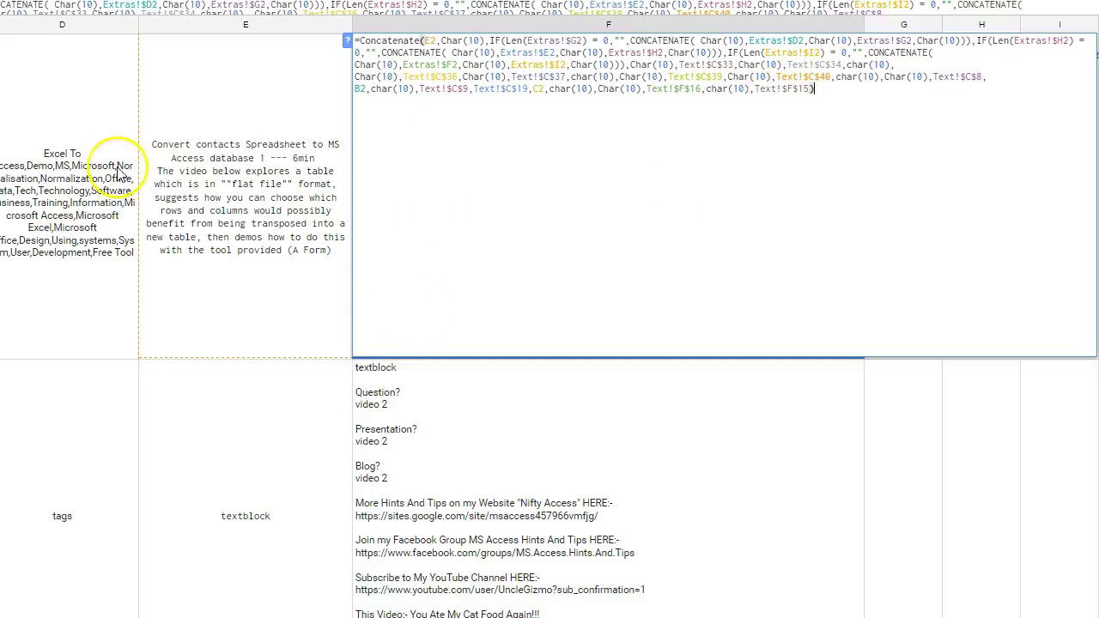
{"action": "left_click", "coordinate": [64, 155]}
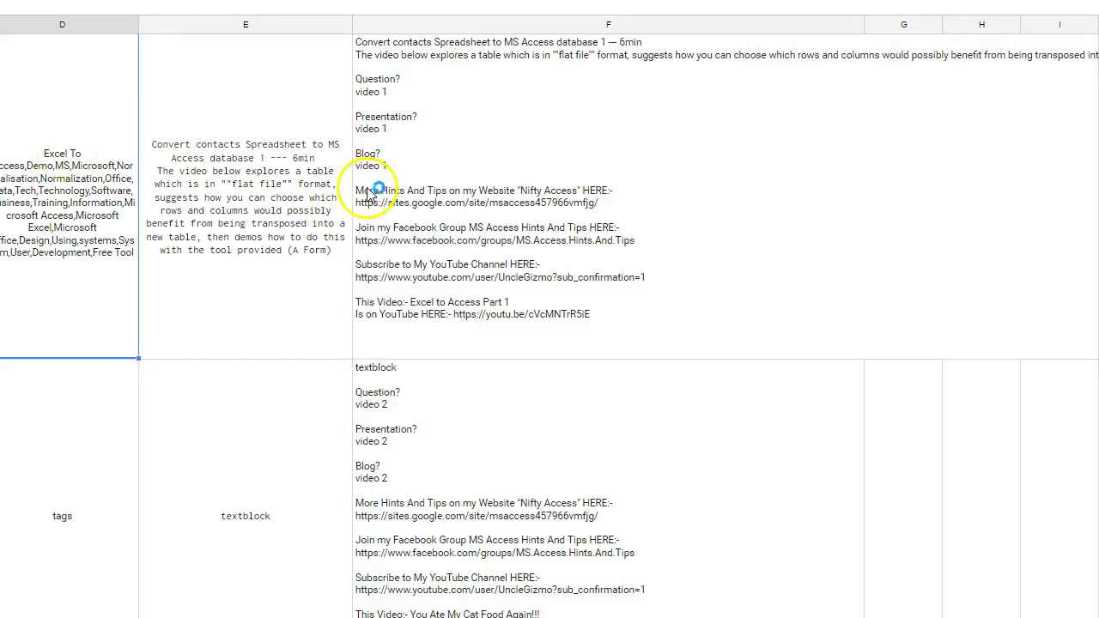
Step: Add a reference to the tags cell D2 at the end of the video 1 description cell's Concatenate formula
{"action": "left_click", "coordinate": [532, 157]}
{"action": "double_click", "coordinate": [532, 157]}
{"action": "left_click", "coordinate": [809, 88]}
{"action": "type", "text": "D2"}
{"action": "key", "text": "Return"}
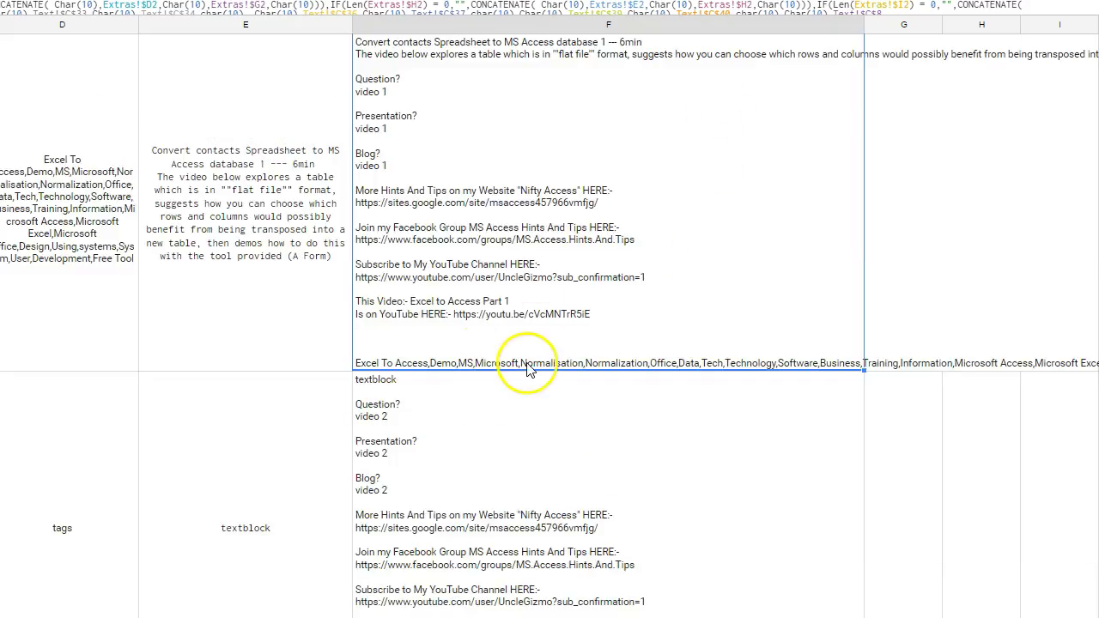
Step: Turn on text wrapping for the whole description column F
{"action": "left_click", "coordinate": [591, 39]}
{"action": "left_click", "coordinate": [595, 25]}
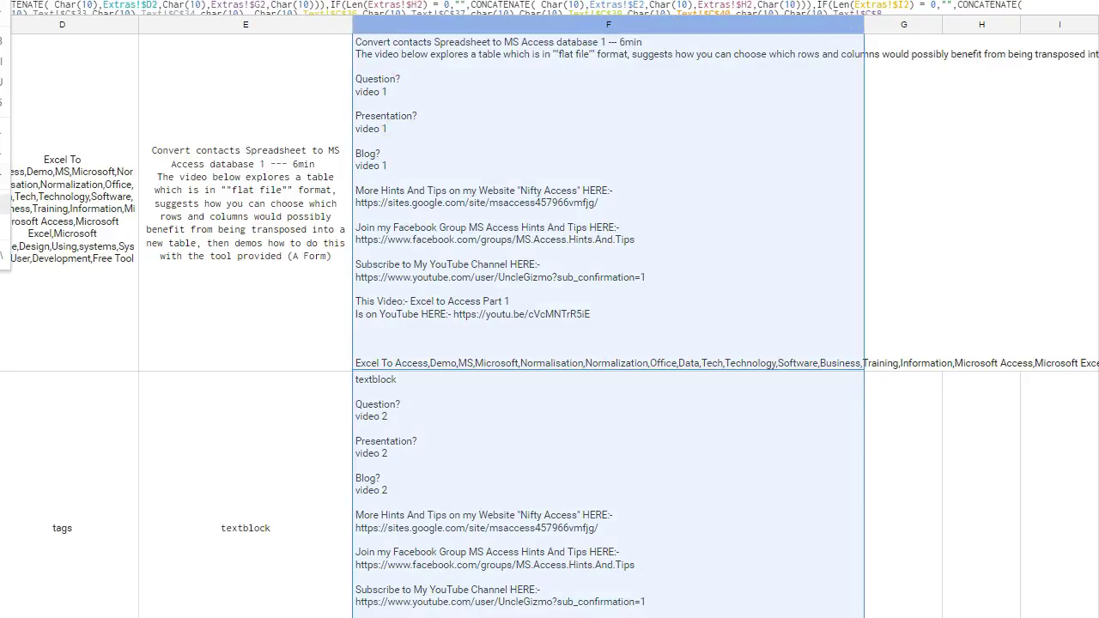
{"action": "left_click", "coordinate": [21, 200]}
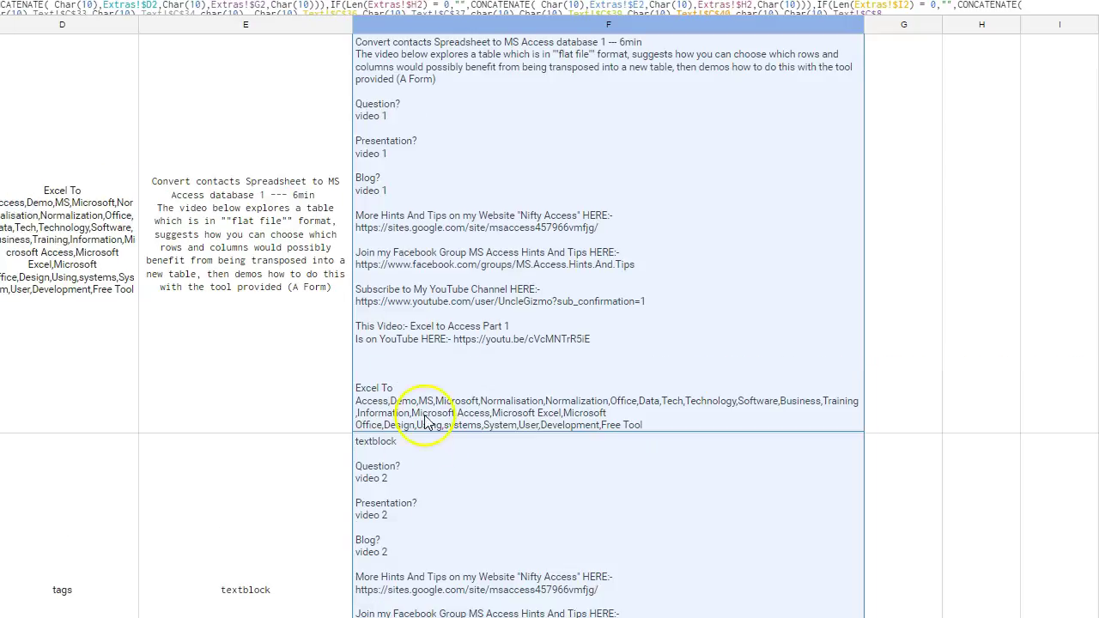
{"action": "left_click", "coordinate": [425, 420]}
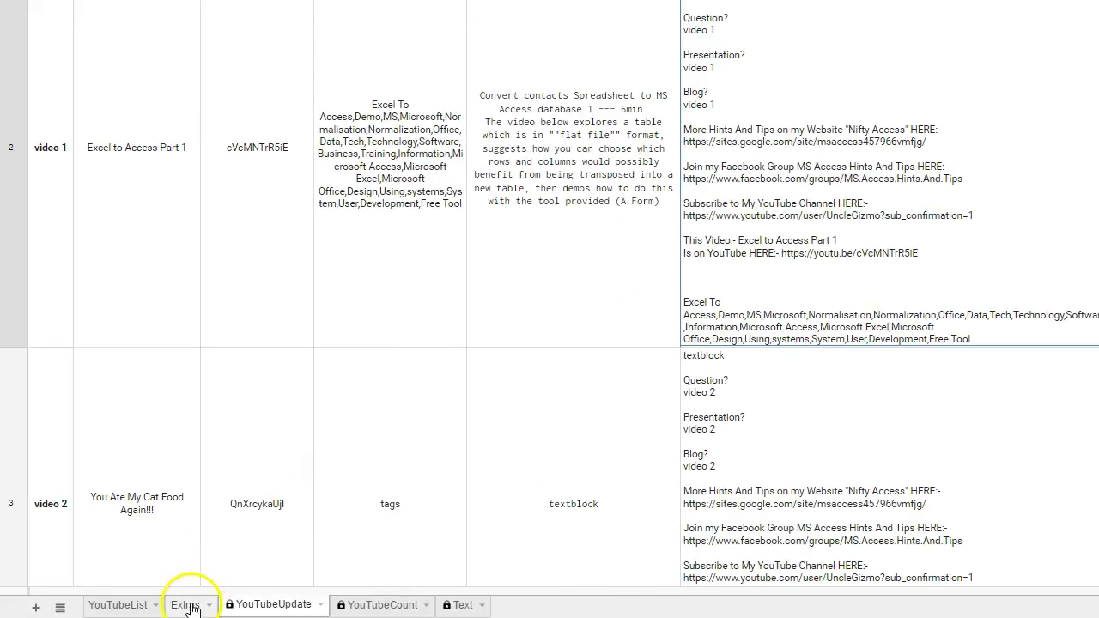
Step: Paste the zip download and blog labels with their links into the video 1 row of the Extras sheet
{"action": "left_click", "coordinate": [187, 605]}
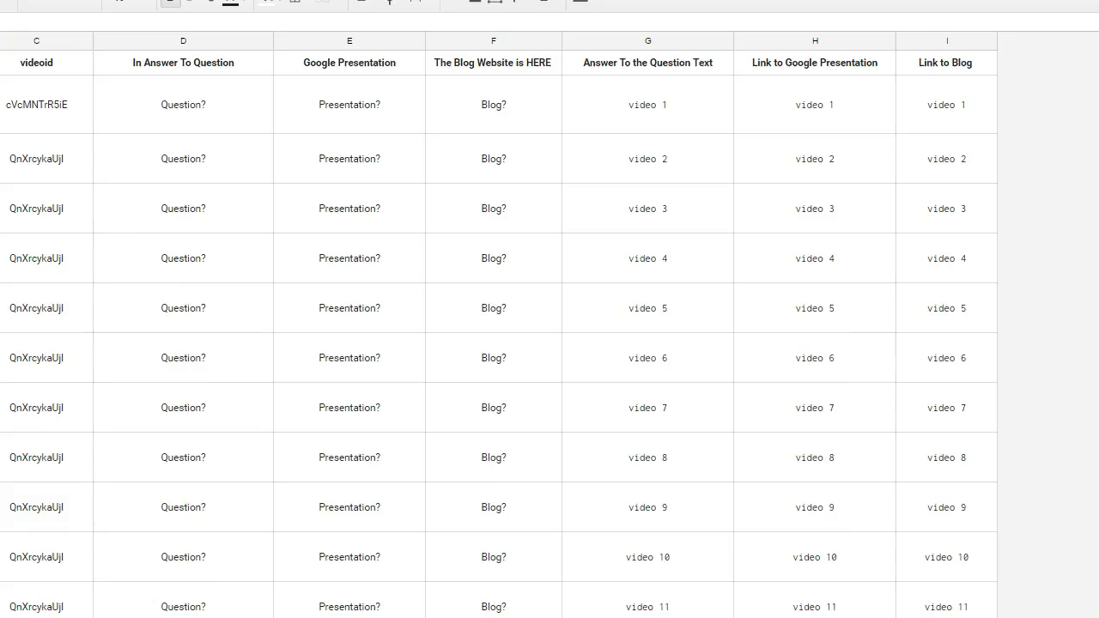
{"action": "right_click", "coordinate": [297, 91]}
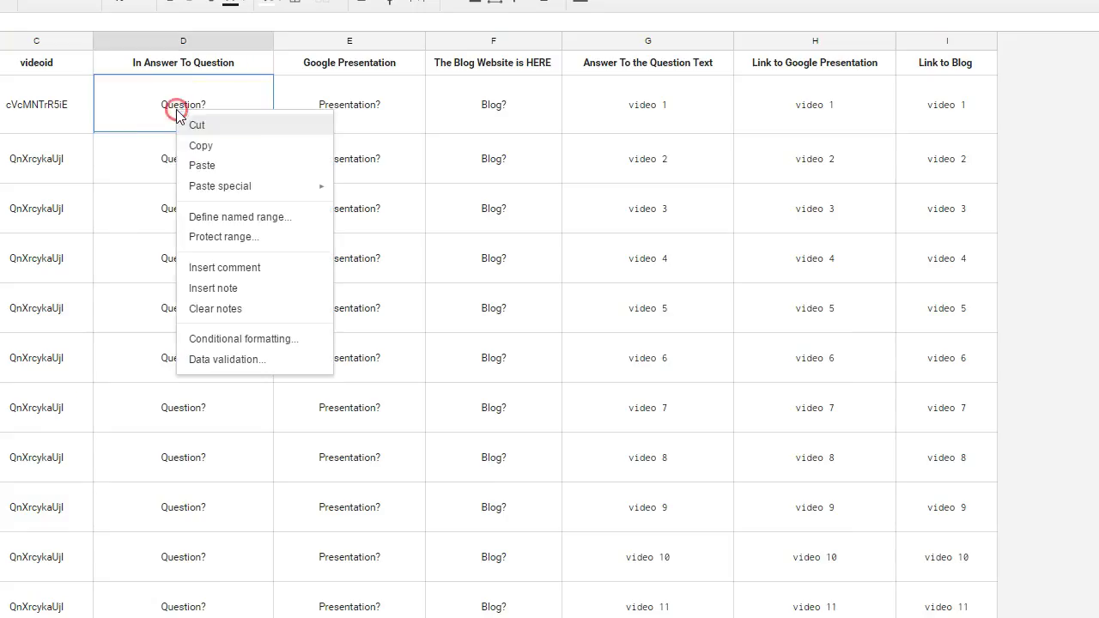
{"action": "left_click", "coordinate": [202, 165]}
{"action": "left_click", "coordinate": [186, 163]}
{"action": "left_click", "coordinate": [370, 170]}
{"action": "left_click", "coordinate": [453, 163]}
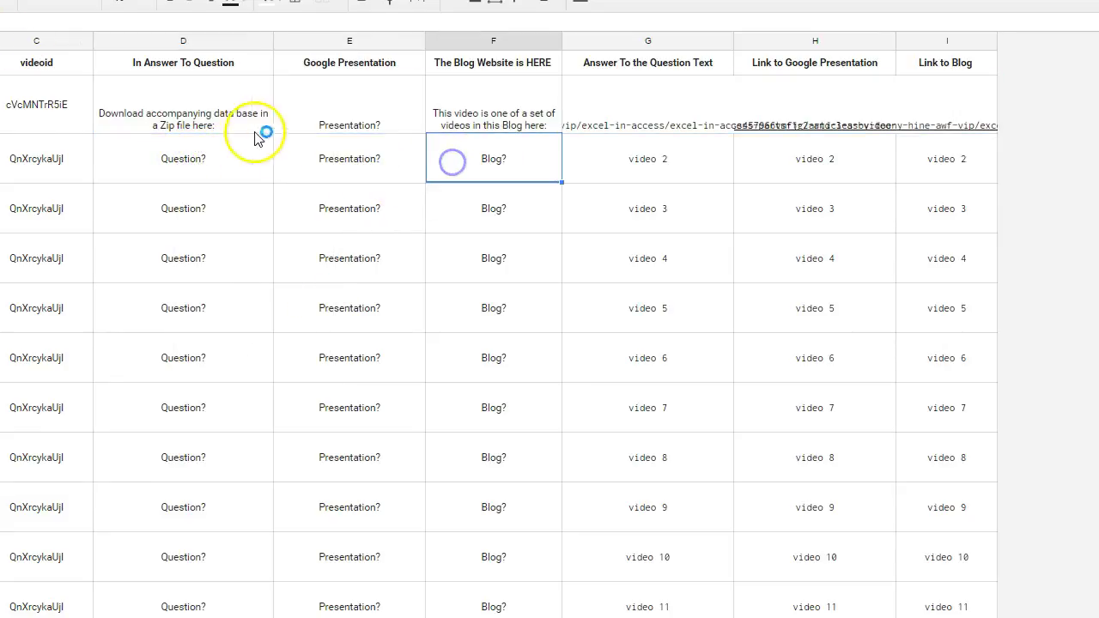
Step: Examine the video 1 label cells and their matching link cells on the Extras sheet
{"action": "left_click", "coordinate": [191, 120]}
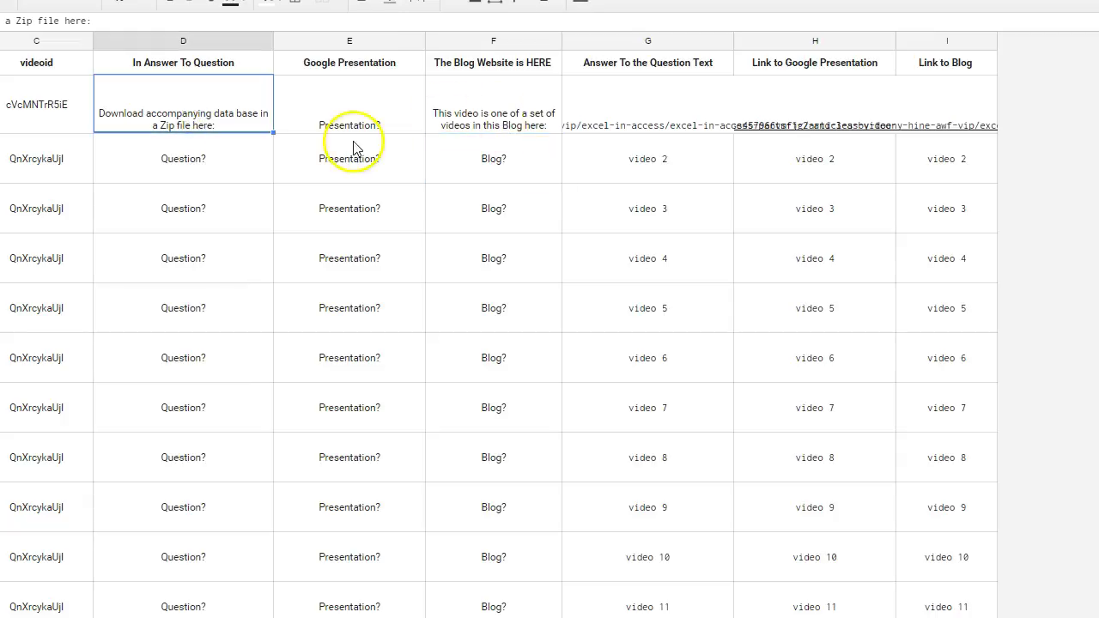
{"action": "left_click", "coordinate": [343, 115]}
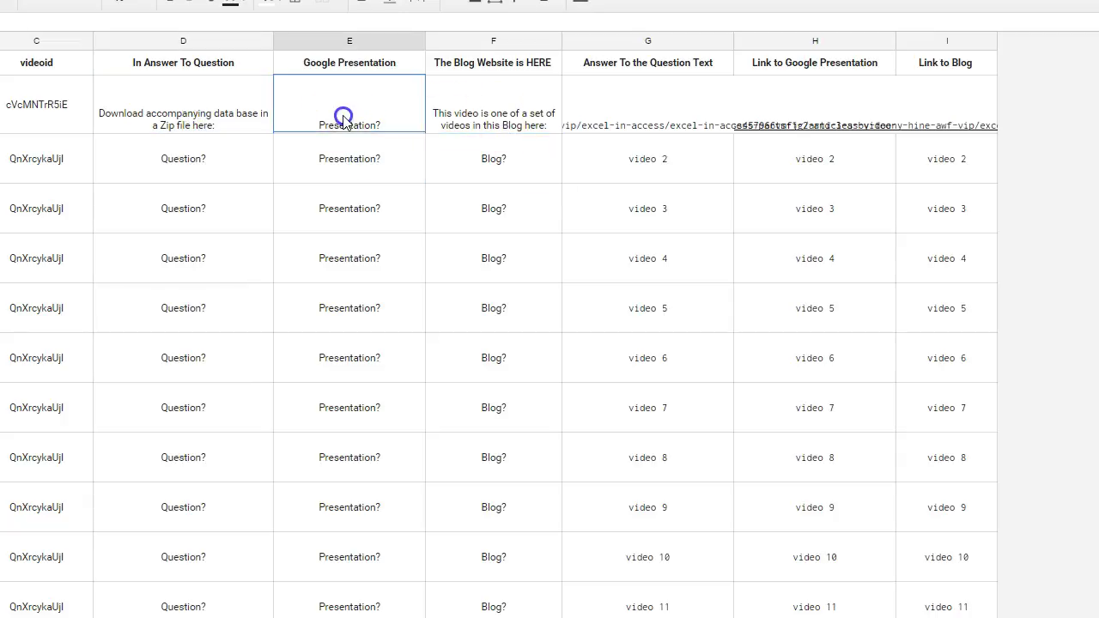
{"action": "left_click", "coordinate": [486, 121]}
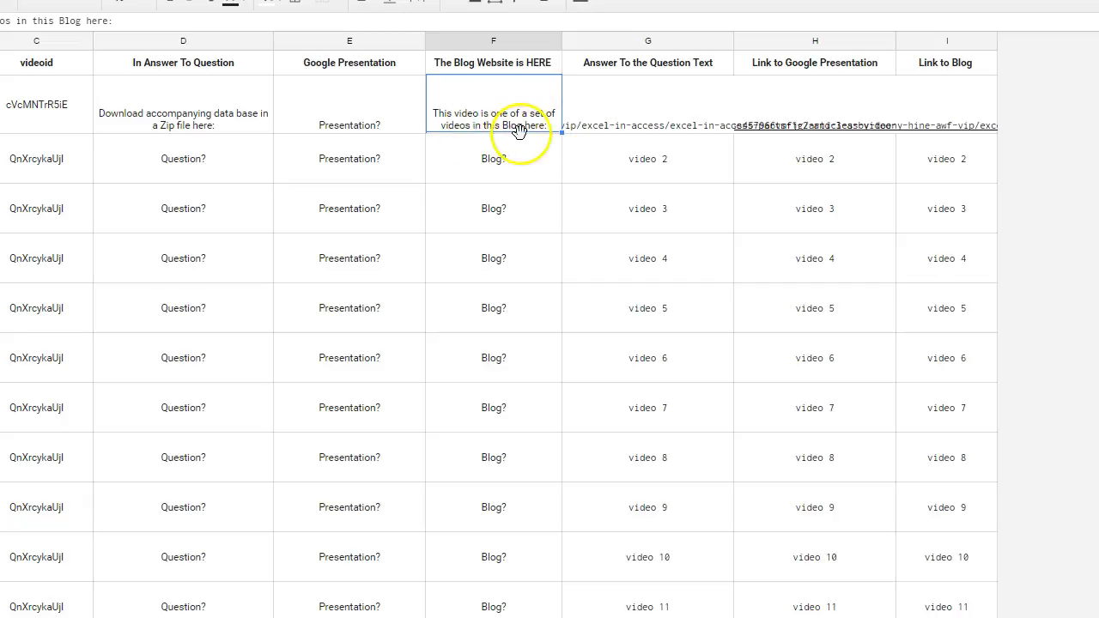
{"action": "mouse_move", "coordinate": [612, 114]}
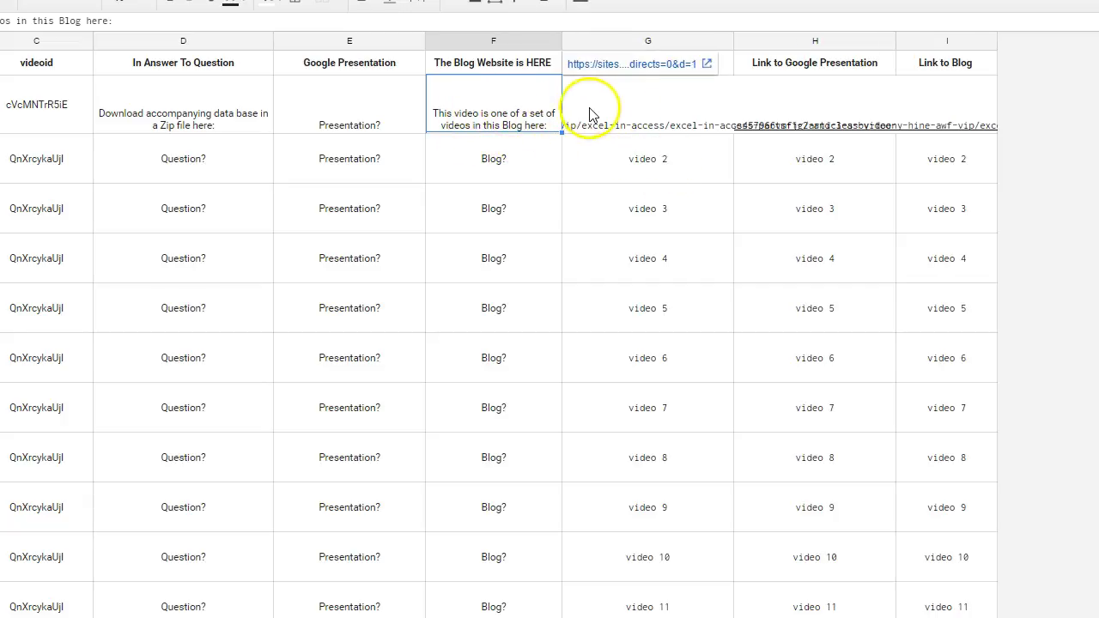
{"action": "left_click", "coordinate": [858, 108]}
{"action": "left_click", "coordinate": [847, 110]}
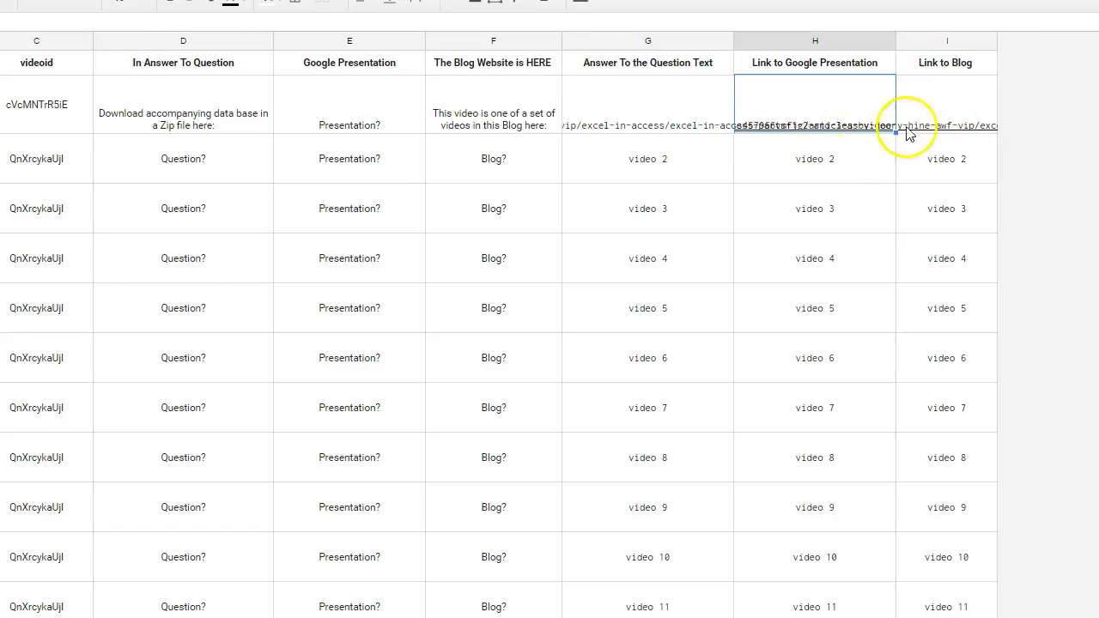
{"action": "left_click", "coordinate": [951, 107]}
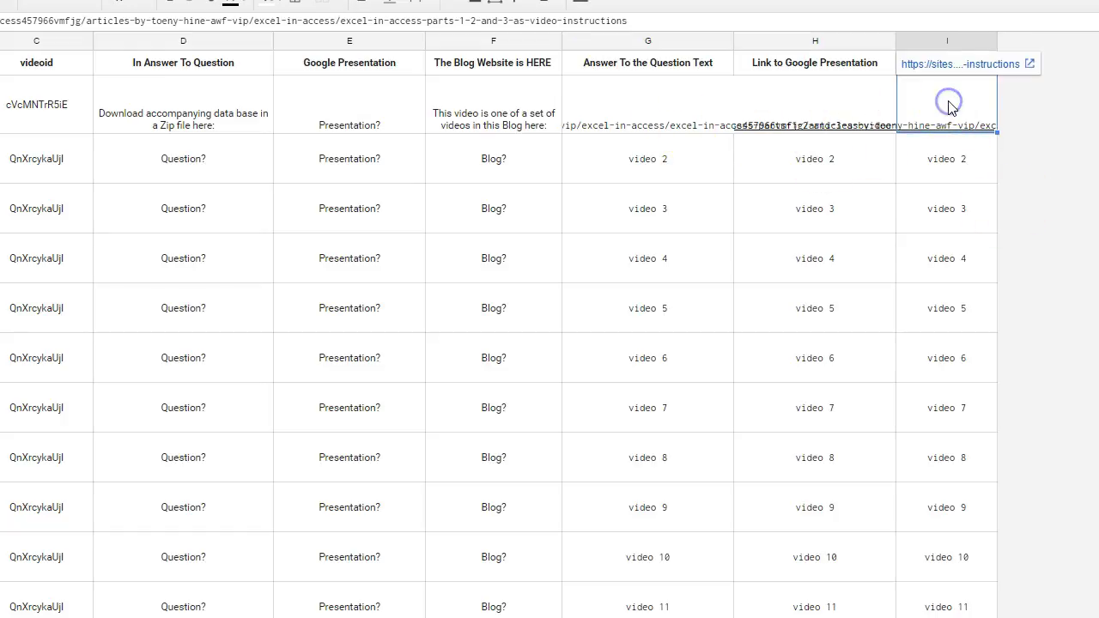
{"action": "left_click", "coordinate": [952, 114]}
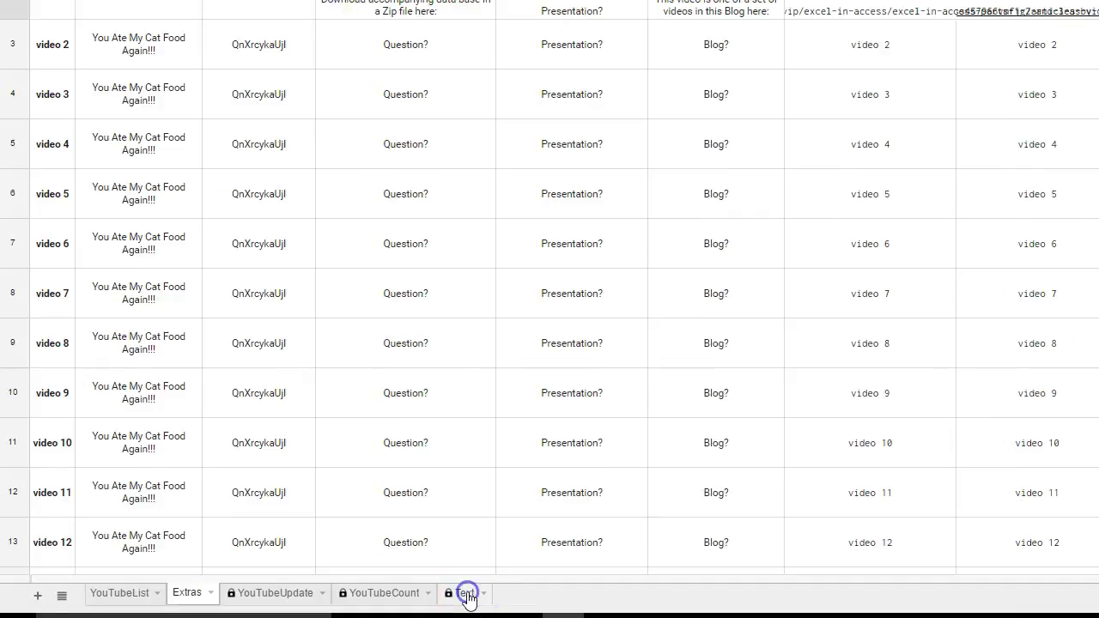
Step: Fill in the playlist name "Move Data from Excel to Access - FREE TOOL" and the playlist URL on the Text sheet
{"action": "left_click", "coordinate": [464, 592]}
{"action": "left_click", "coordinate": [337, 119]}
{"action": "left_click", "coordinate": [337, 133]}
{"action": "left_click", "coordinate": [346, 119]}
{"action": "left_click", "coordinate": [344, 134]}
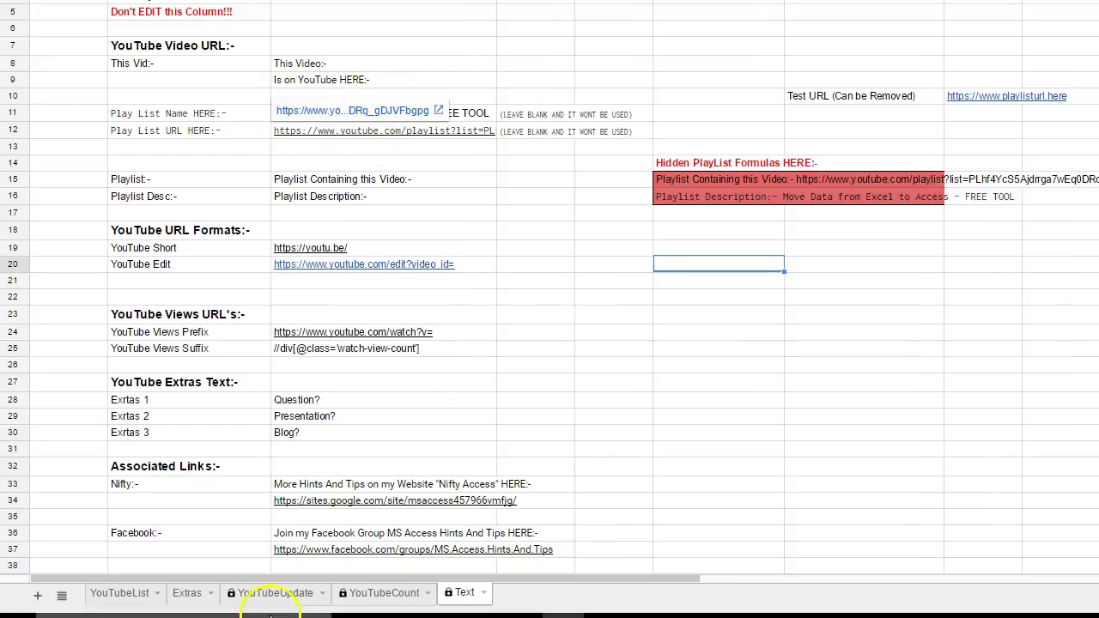
Step: Check video 1's generated description on the YouTubeUpdate sheet and review the tags and text blocks entered for the other videos
{"action": "left_click", "coordinate": [275, 598]}
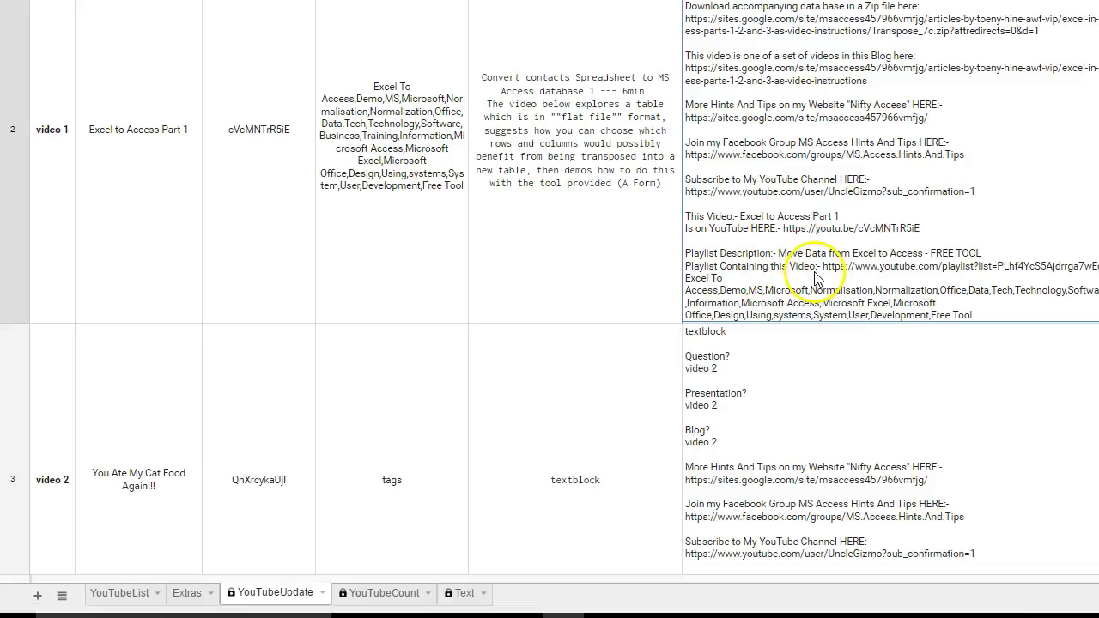
{"action": "left_click", "coordinate": [856, 305]}
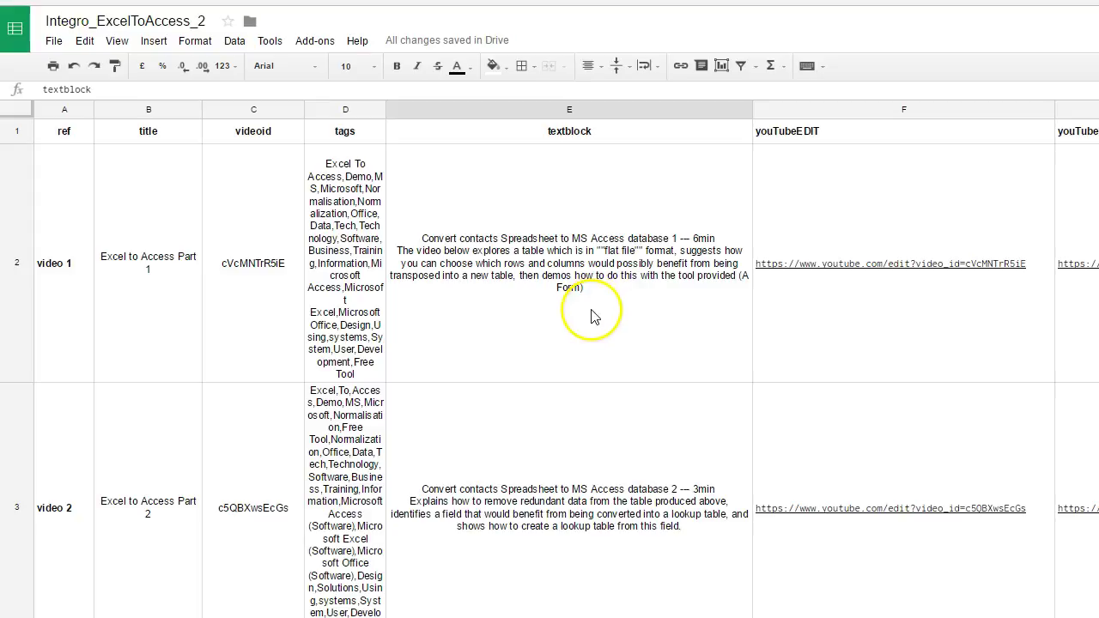
{"action": "scroll", "coordinate": [592, 318], "scroll_direction": "down", "scroll_amount": 10}
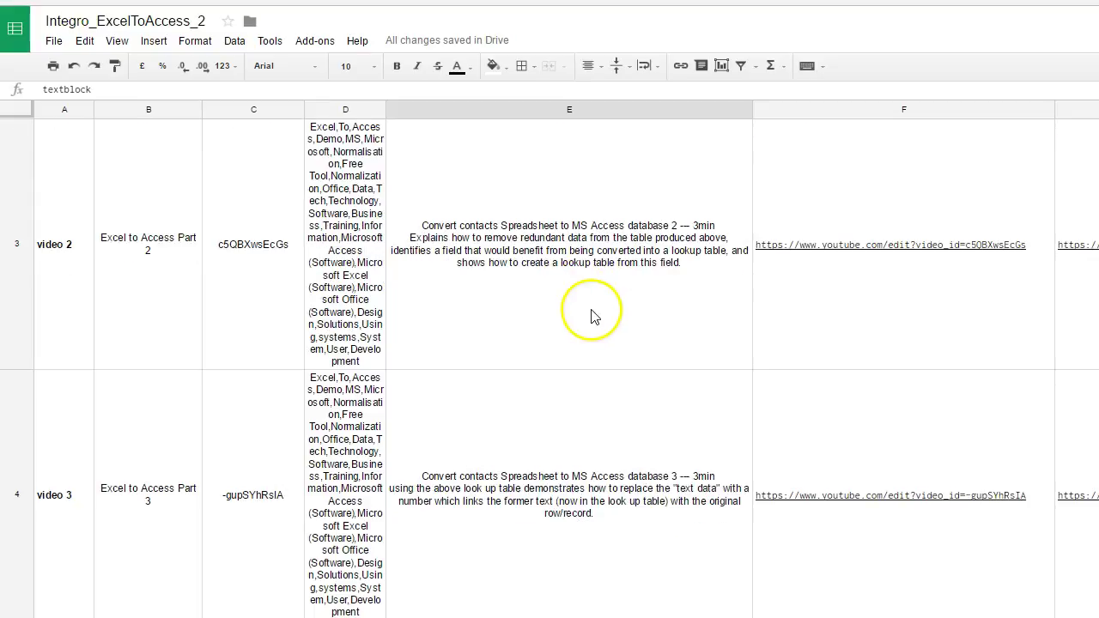
{"action": "scroll", "coordinate": [590, 322], "scroll_direction": "up", "scroll_amount": 3}
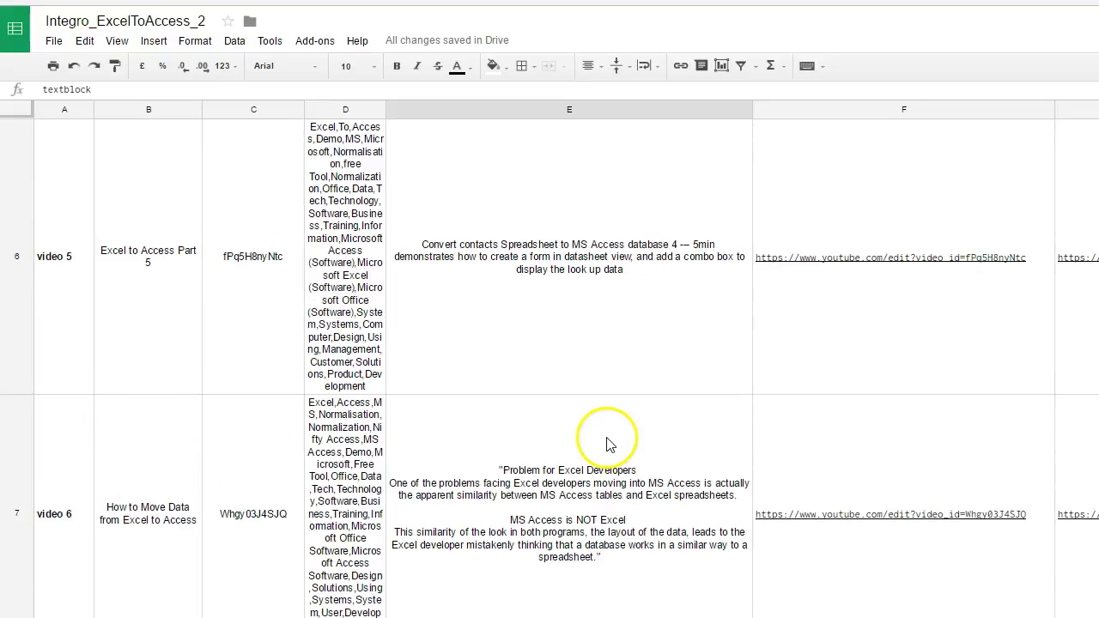
{"action": "scroll", "coordinate": [606, 444], "scroll_direction": "up", "scroll_amount": 10}
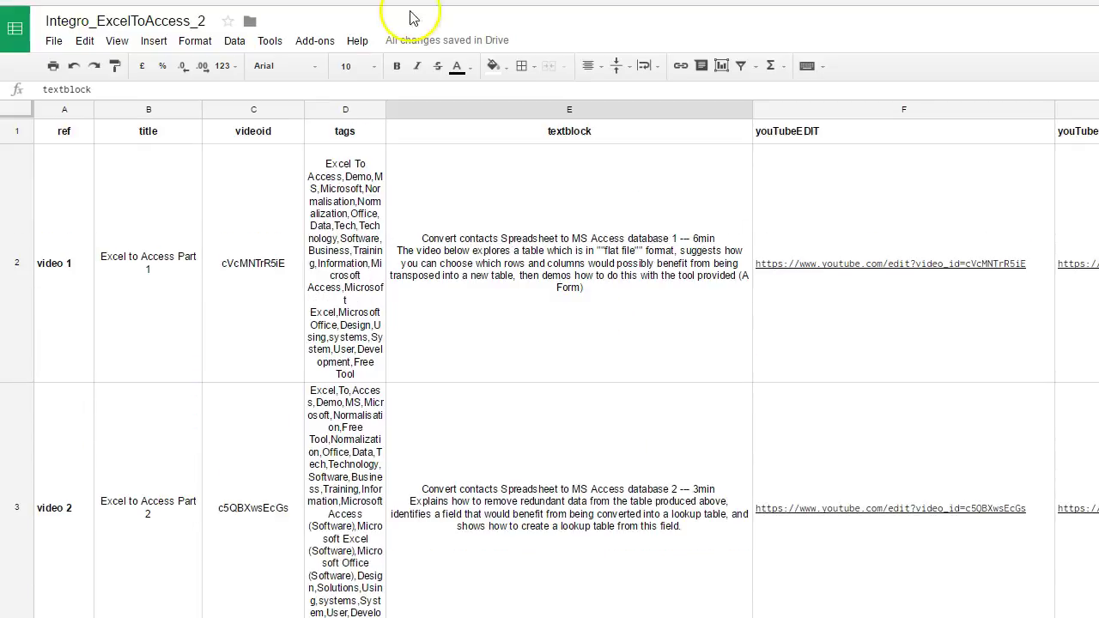
Step: Look through the generated descriptions of videos 1 to 6 on the YouTubeUpdate sheet for placeholder extras text
{"action": "left_click", "coordinate": [286, 601]}
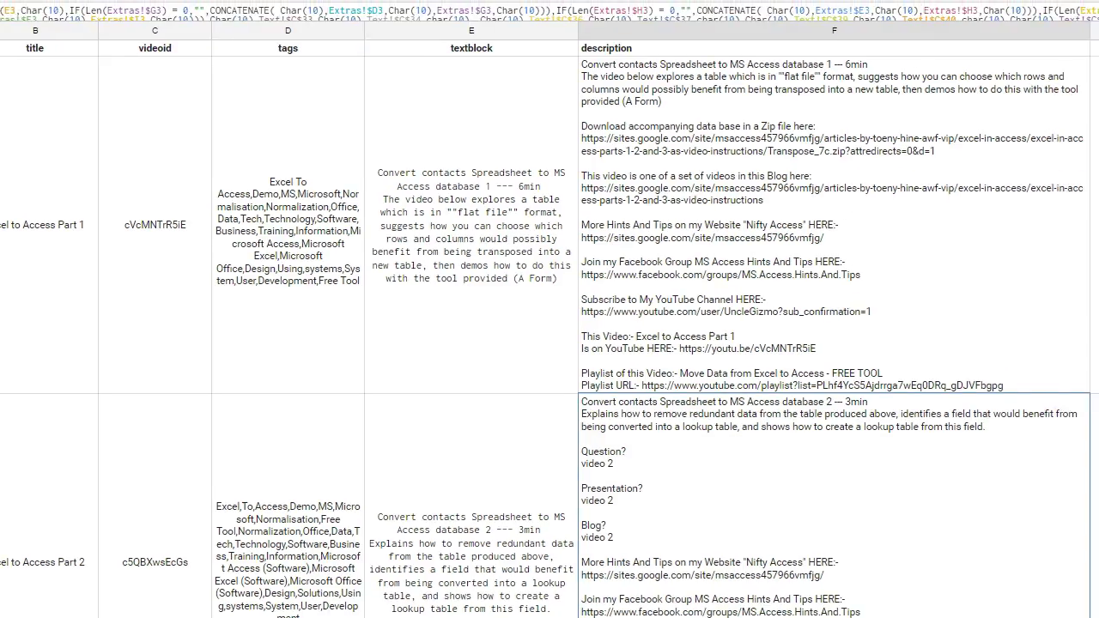
{"action": "left_click", "coordinate": [659, 155]}
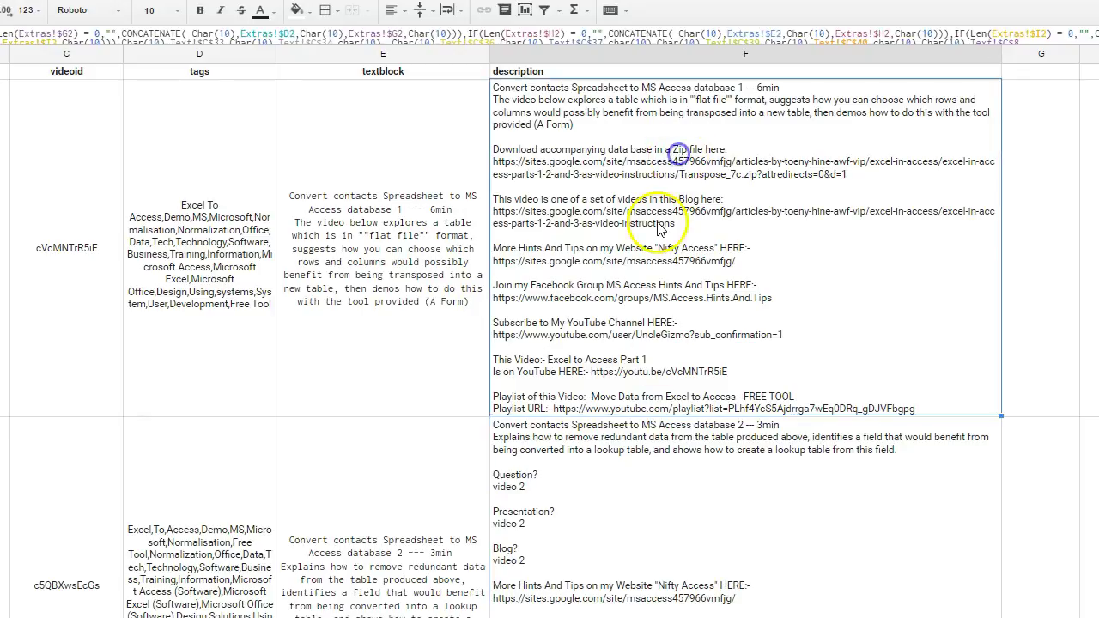
{"action": "scroll", "coordinate": [654, 159], "scroll_direction": "down", "scroll_amount": 5}
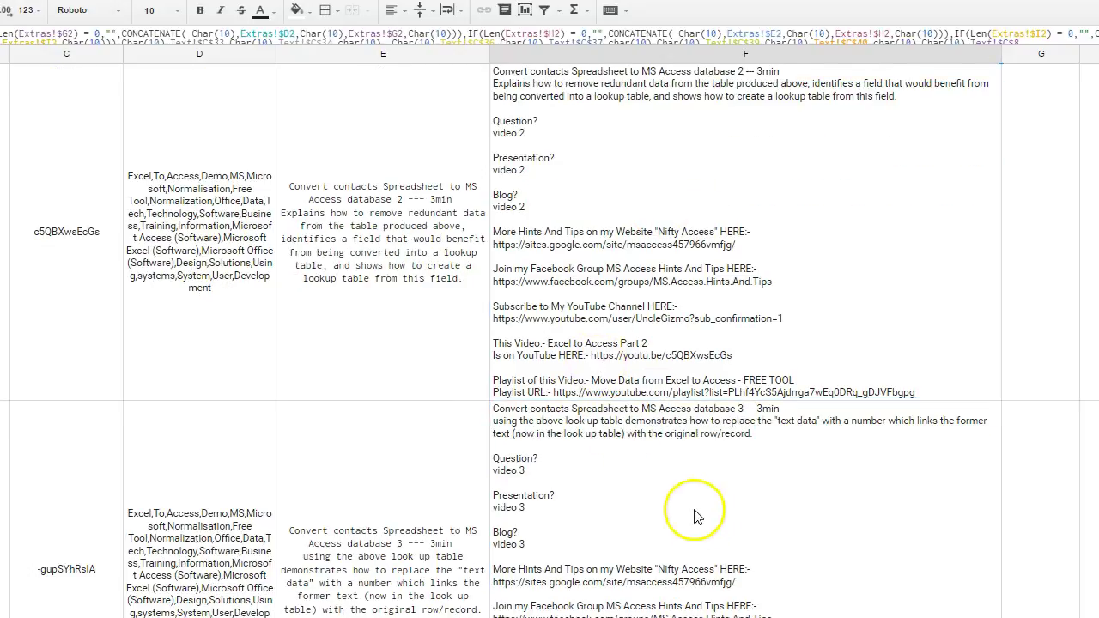
{"action": "scroll", "coordinate": [532, 190], "scroll_direction": "down", "scroll_amount": 10}
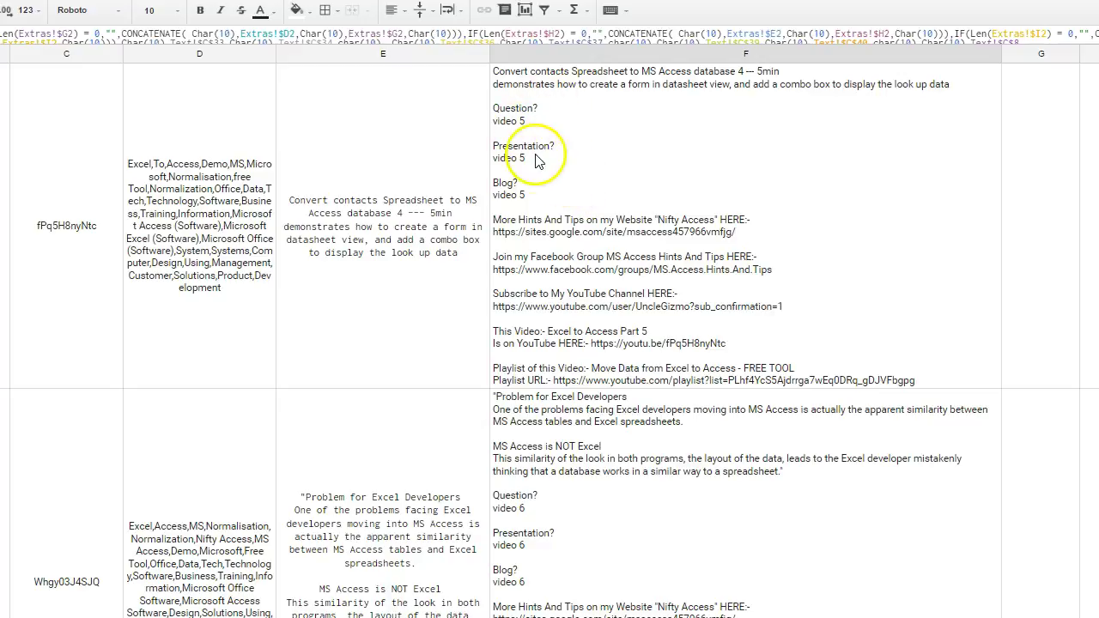
{"action": "scroll", "coordinate": [611, 219], "scroll_direction": "up", "scroll_amount": 10}
{"action": "scroll", "coordinate": [608, 220], "scroll_direction": "up", "scroll_amount": 10}
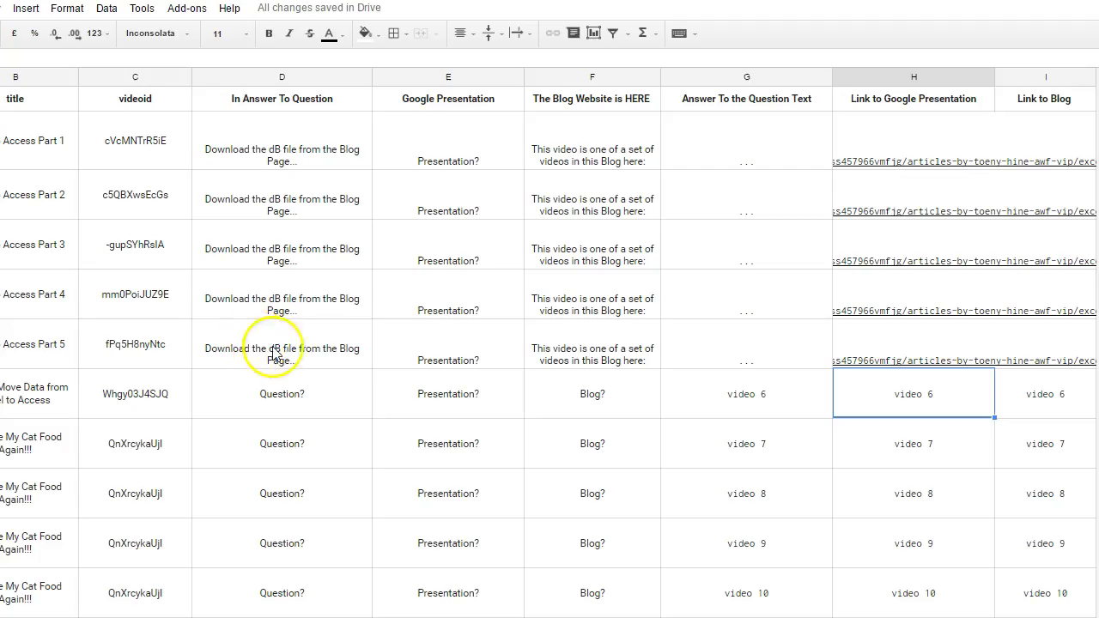
Step: Compare how the question, presentation and blog labels in the video 1 Extras row pair with columns G, H and I
{"action": "left_click", "coordinate": [232, 150]}
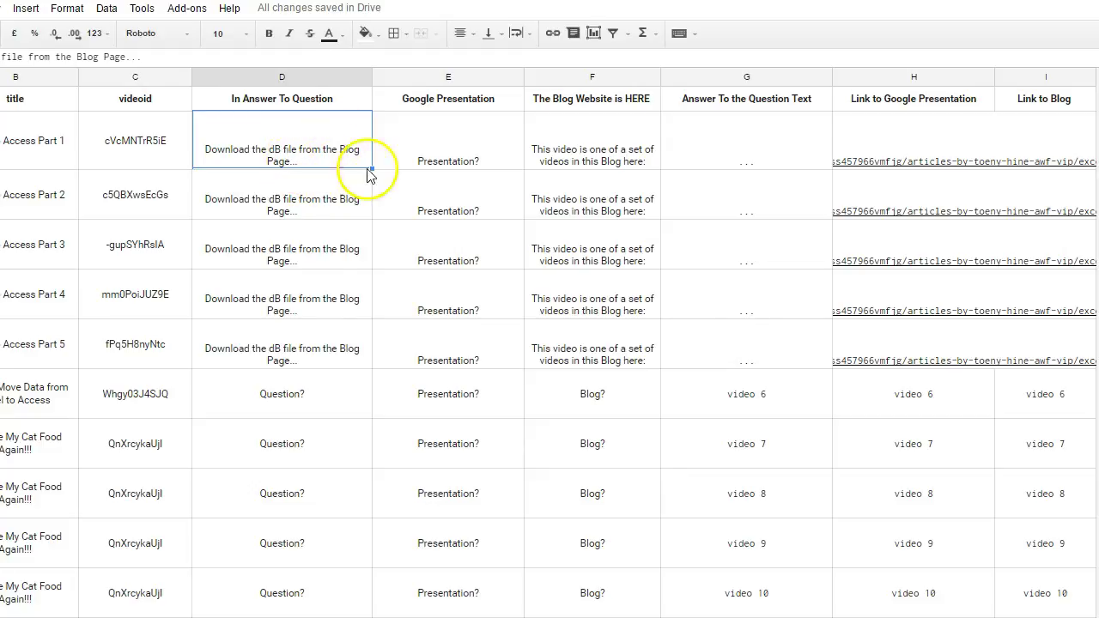
{"action": "left_click", "coordinate": [745, 157]}
{"action": "left_click", "coordinate": [743, 208]}
{"action": "left_click", "coordinate": [761, 160]}
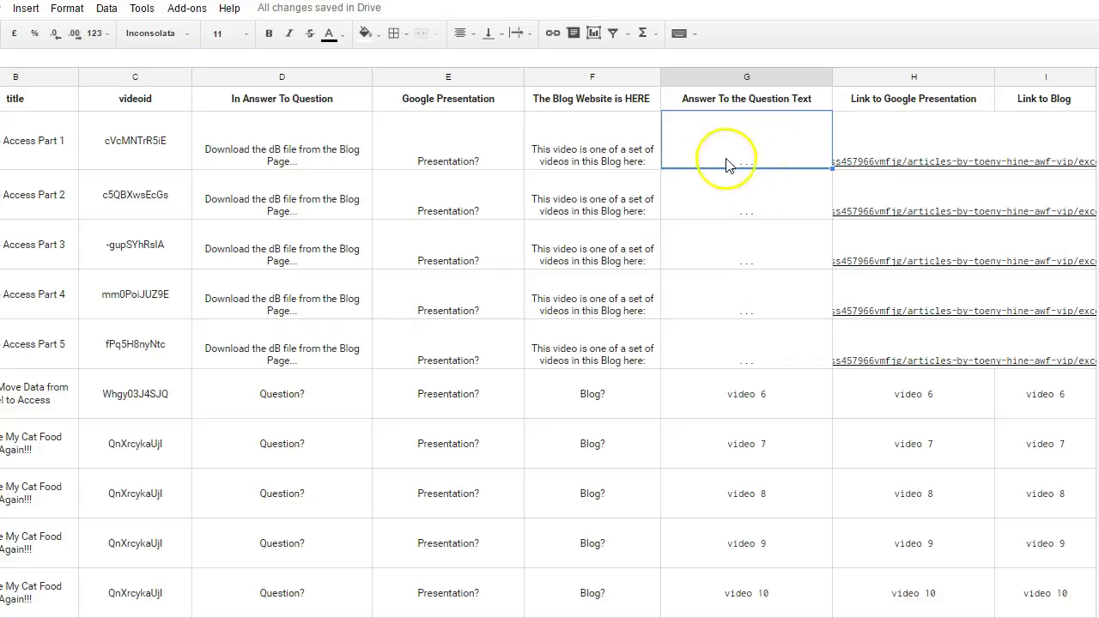
{"action": "left_click", "coordinate": [283, 153]}
{"action": "left_click", "coordinate": [715, 135]}
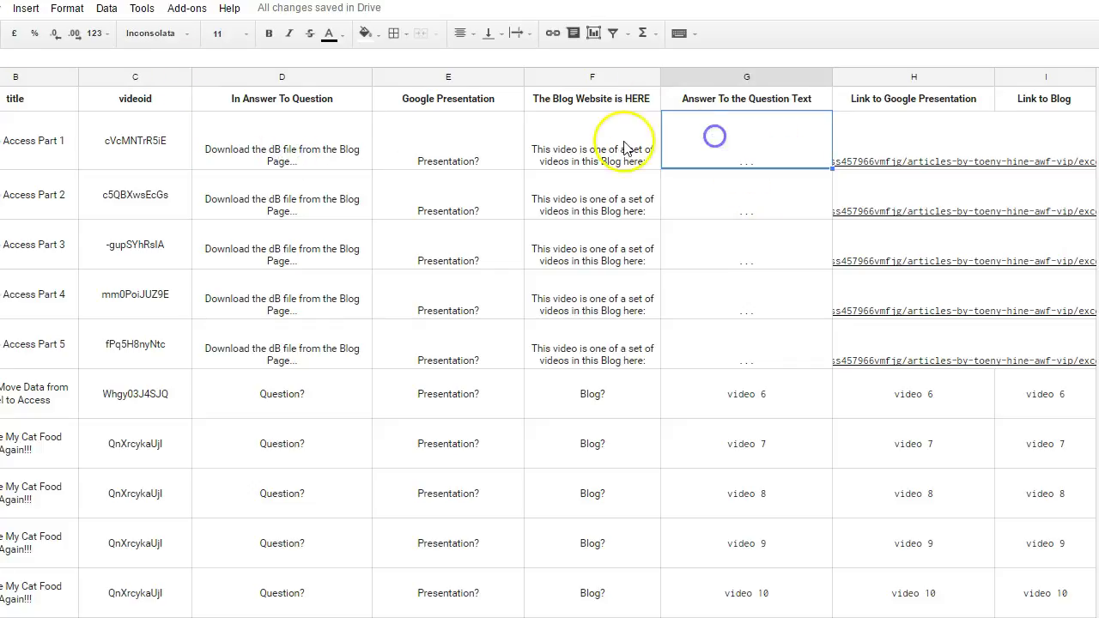
{"action": "left_click", "coordinate": [624, 148]}
{"action": "left_click", "coordinate": [885, 151]}
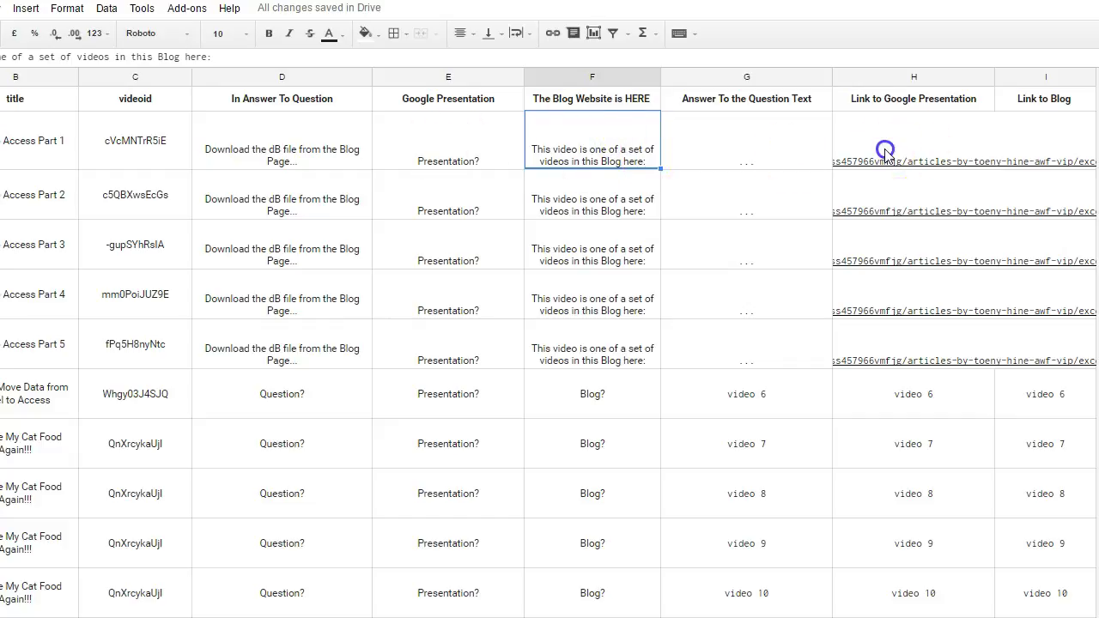
{"action": "left_click", "coordinate": [461, 150]}
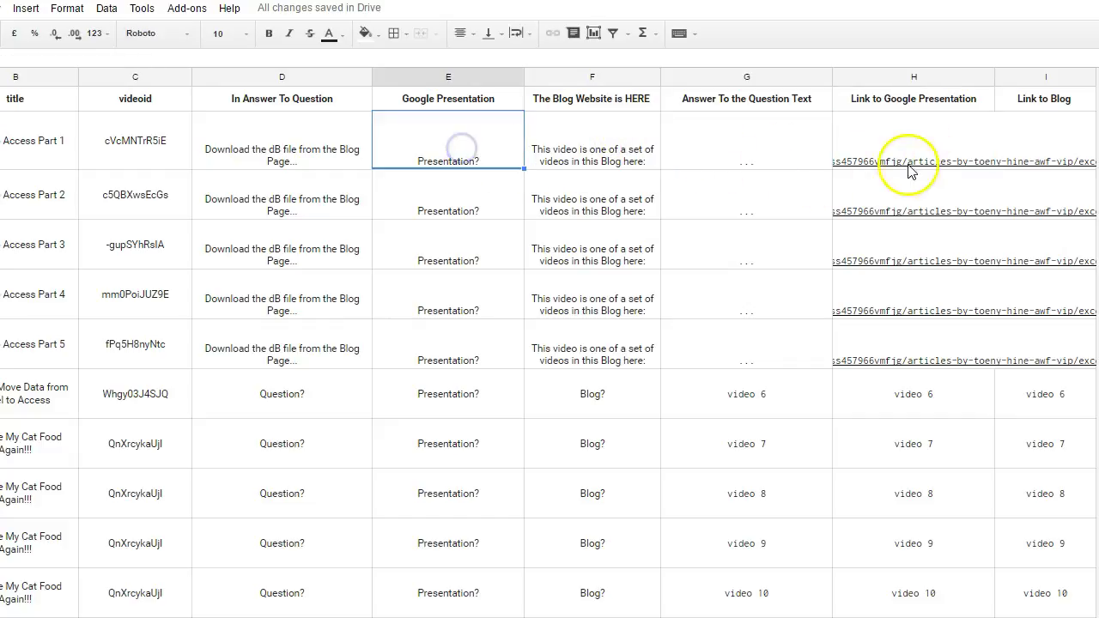
{"action": "left_click", "coordinate": [931, 146]}
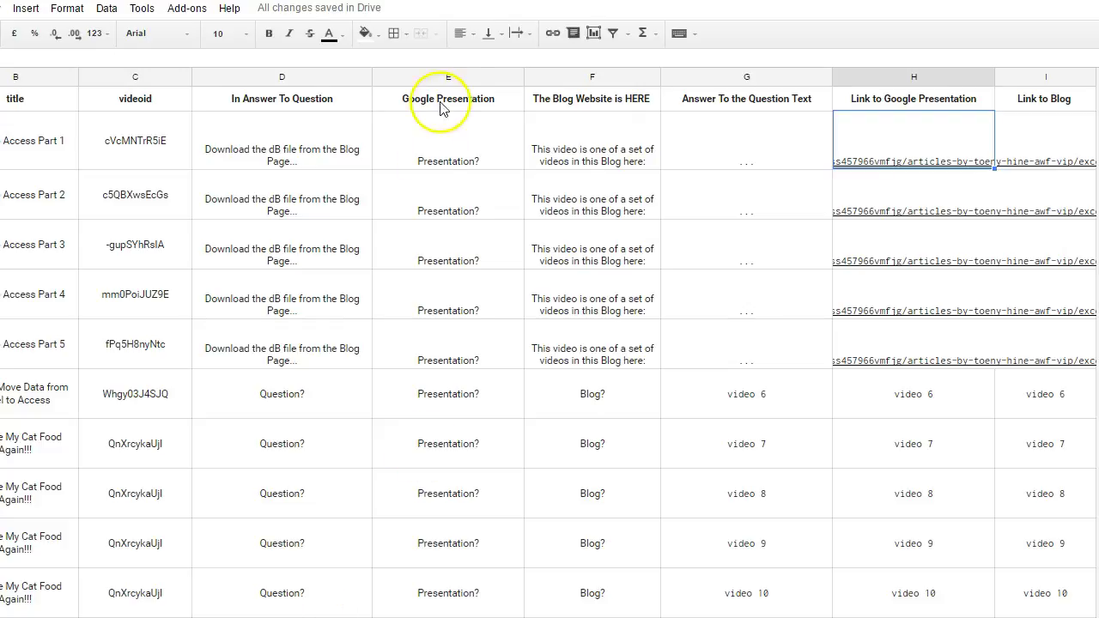
Step: Check on the YouTubeUpdate sheet how the Extras entries appear in the descriptions of the first videos
{"action": "left_click", "coordinate": [221, 592]}
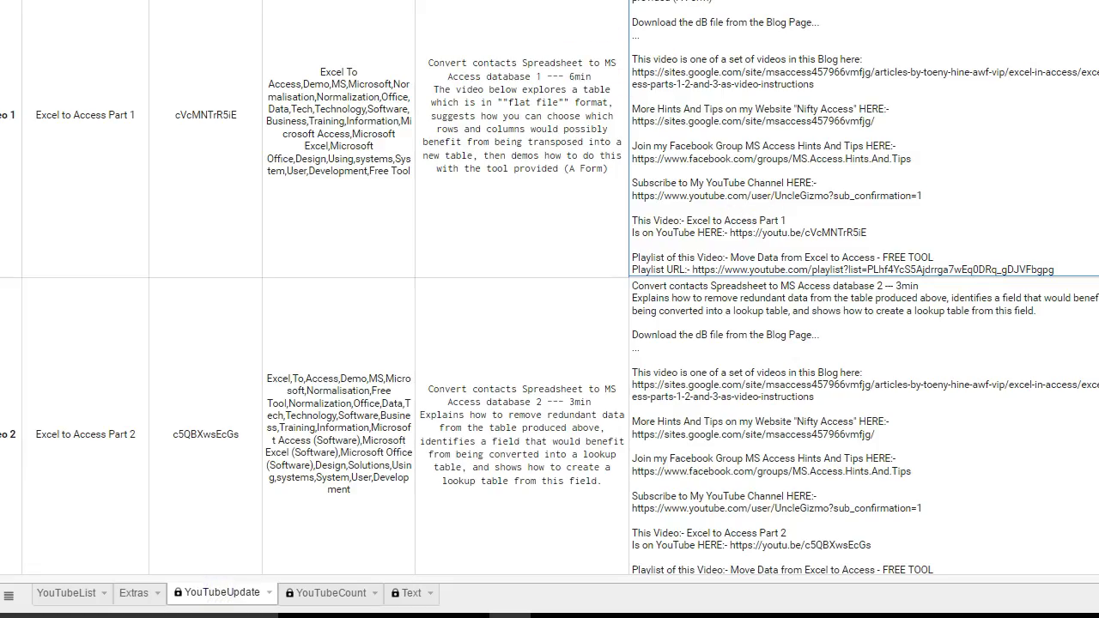
{"action": "left_click", "coordinate": [497, 93]}
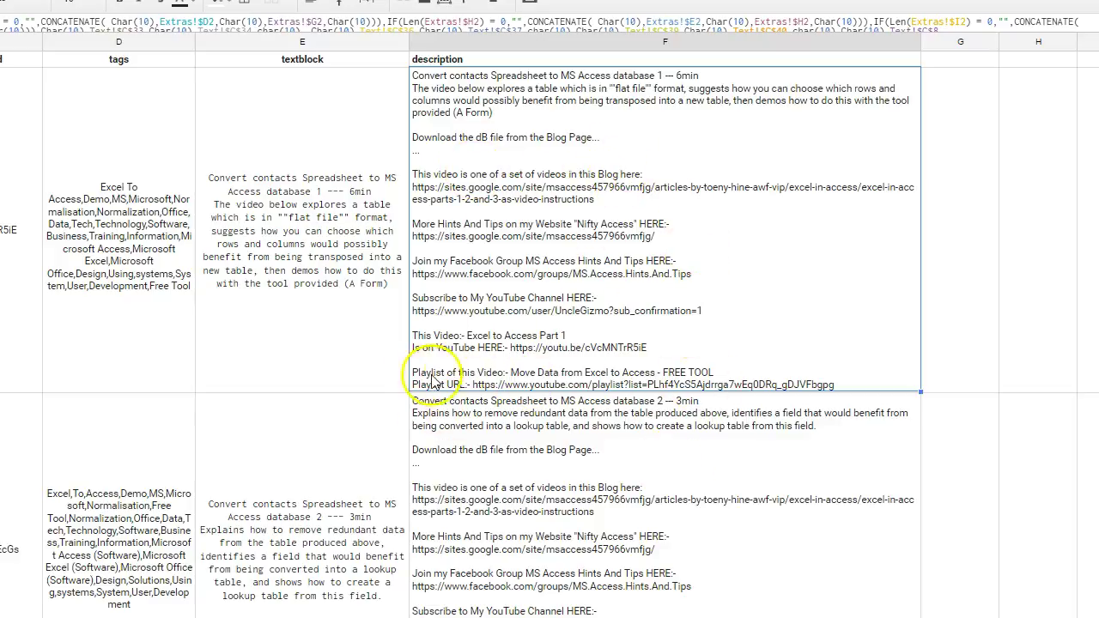
{"action": "scroll", "coordinate": [635, 390], "scroll_direction": "down", "scroll_amount": 1}
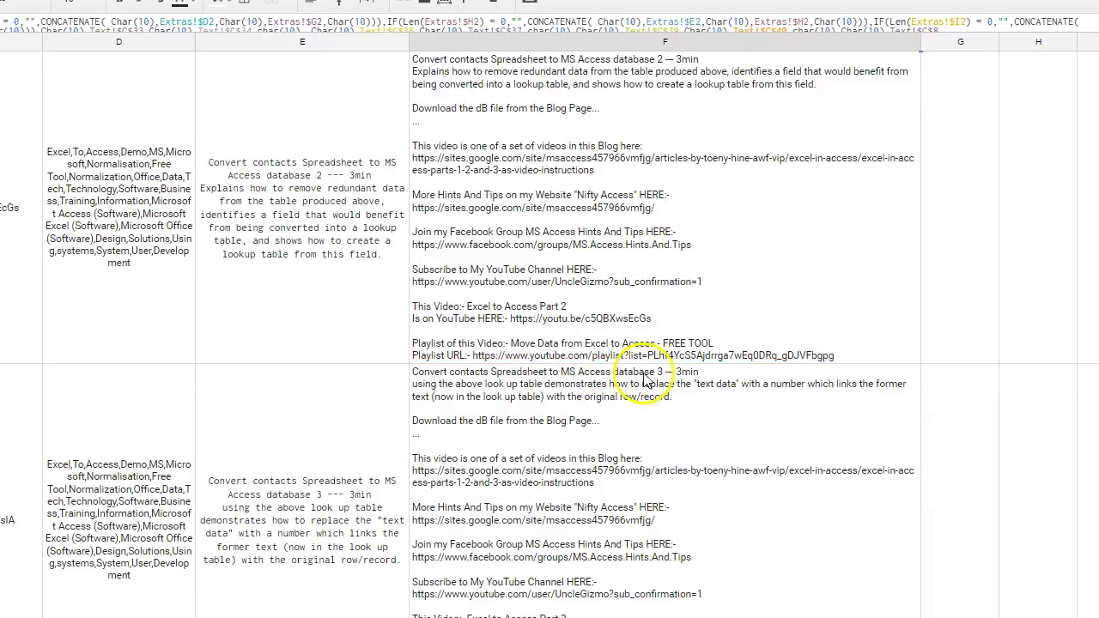
{"action": "scroll", "coordinate": [632, 400], "scroll_direction": "down", "scroll_amount": 2}
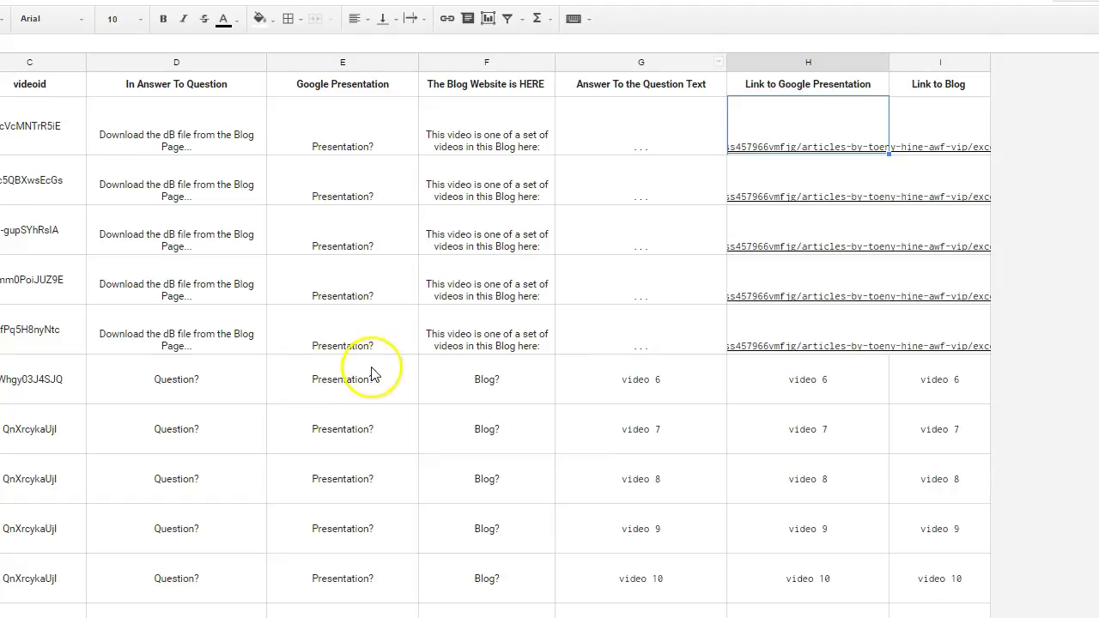
Step: Clear video 6's answer text, Google Presentation link and blog link on the Extras sheet and check its description on YouTubeUpdate
{"action": "left_click", "coordinate": [650, 384]}
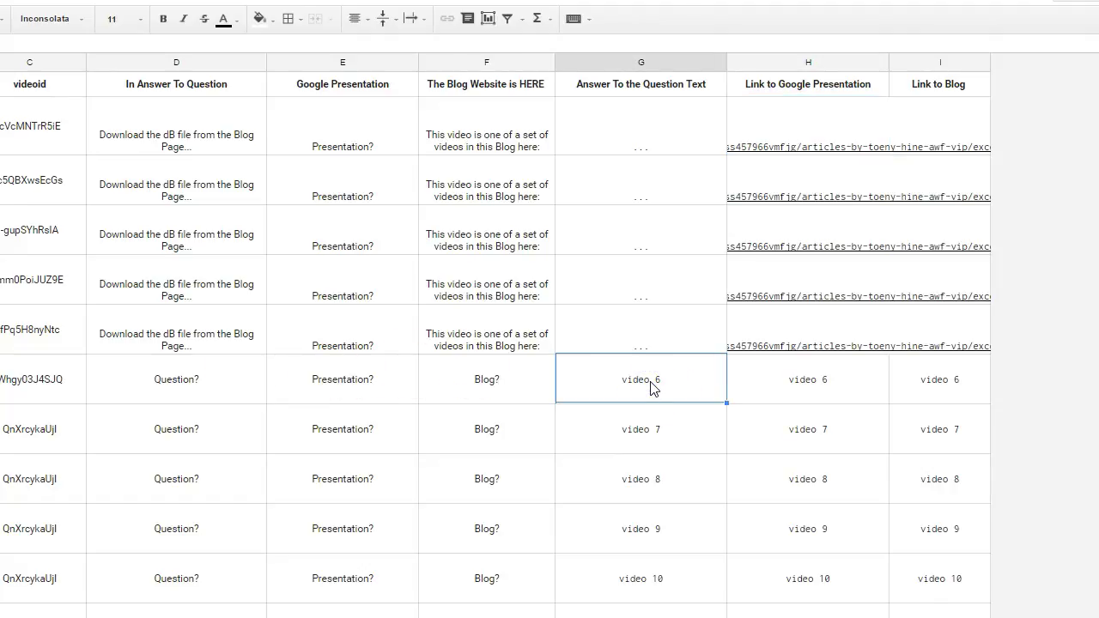
{"action": "left_click", "coordinate": [768, 385]}
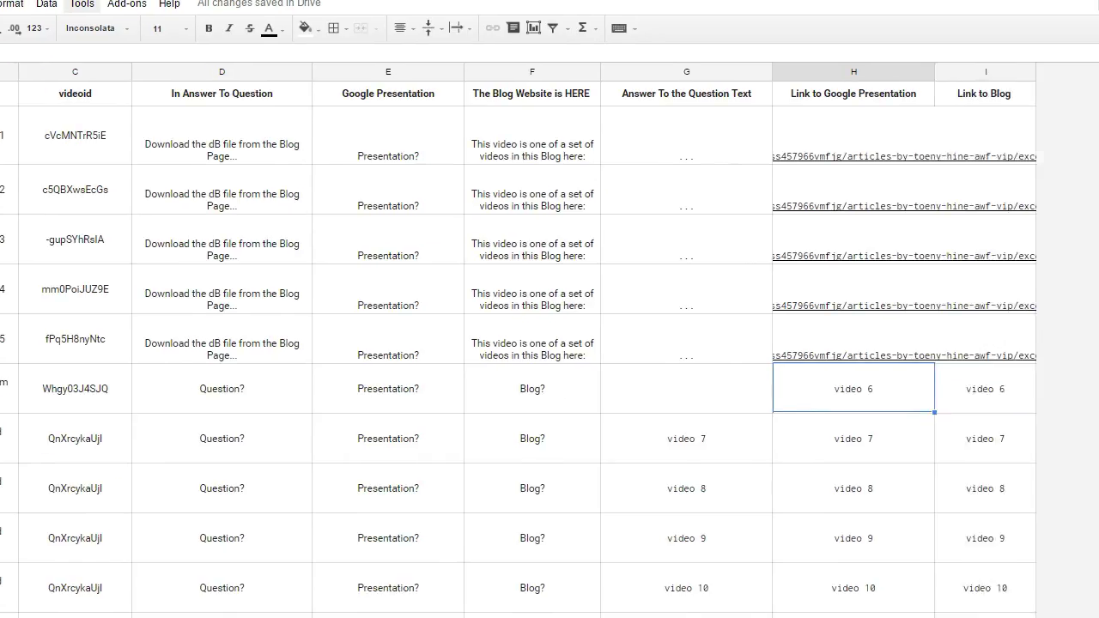
{"action": "key", "text": "Delete"}
{"action": "left_click", "coordinate": [961, 380]}
{"action": "key", "text": "Delete"}
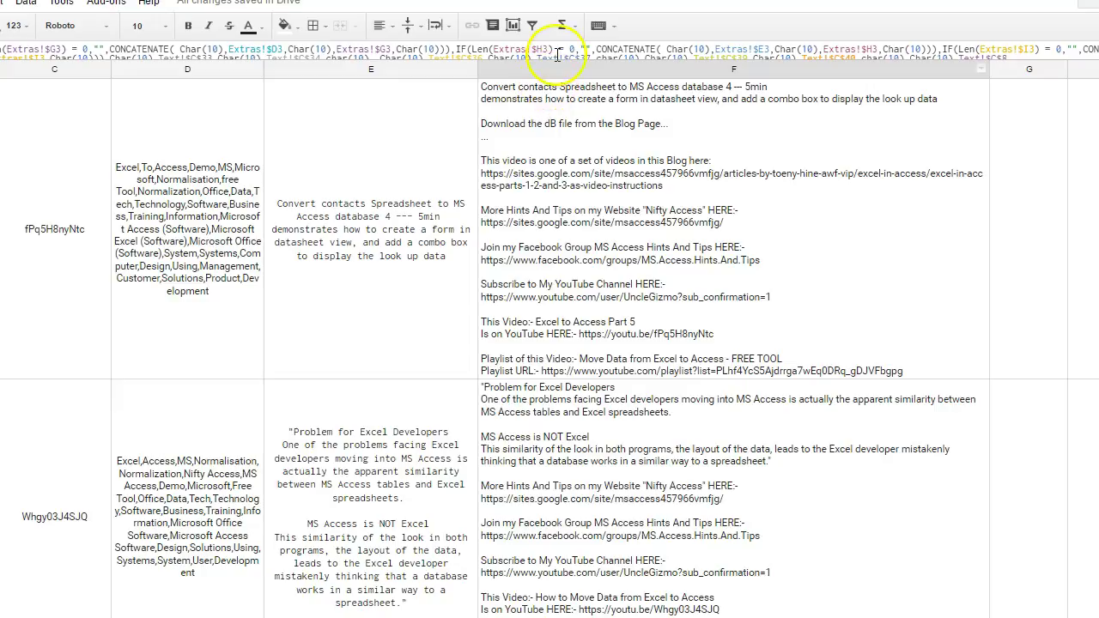
{"action": "scroll", "coordinate": [515, 257], "scroll_direction": "down", "scroll_amount": 5}
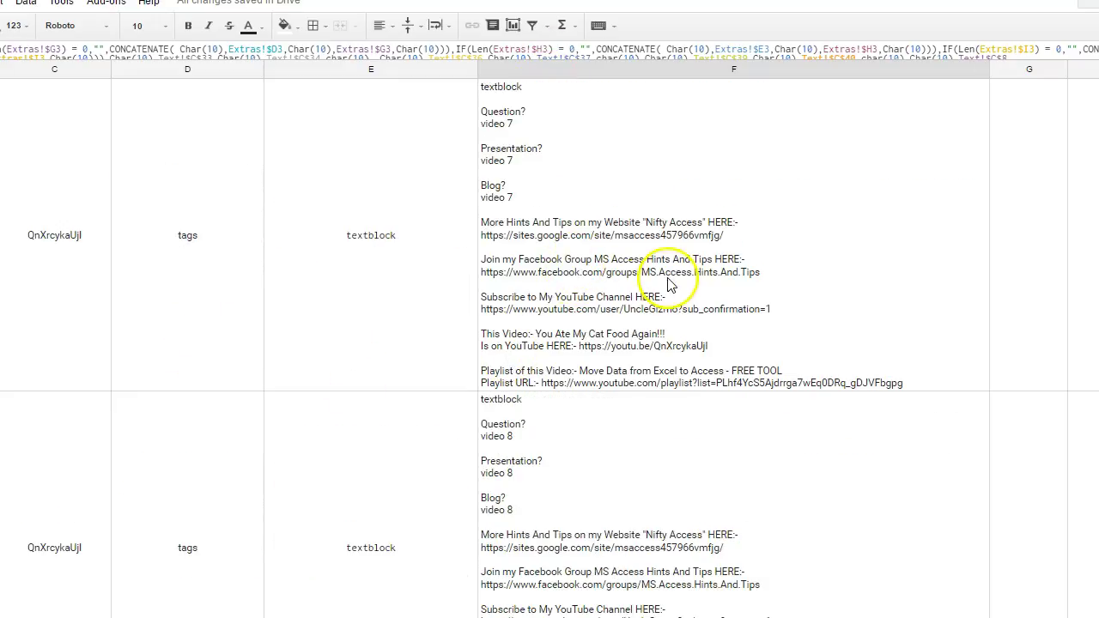
Step: Look through the generated descriptions on the YouTubeUpdate sheet from video 8 back up to video 1
{"action": "scroll", "coordinate": [673, 317], "scroll_direction": "up", "scroll_amount": 1}
{"action": "scroll", "coordinate": [672, 317], "scroll_direction": "down", "scroll_amount": 1}
{"action": "left_click", "coordinate": [672, 317]}
{"action": "scroll", "coordinate": [672, 318], "scroll_direction": "up", "scroll_amount": 1}
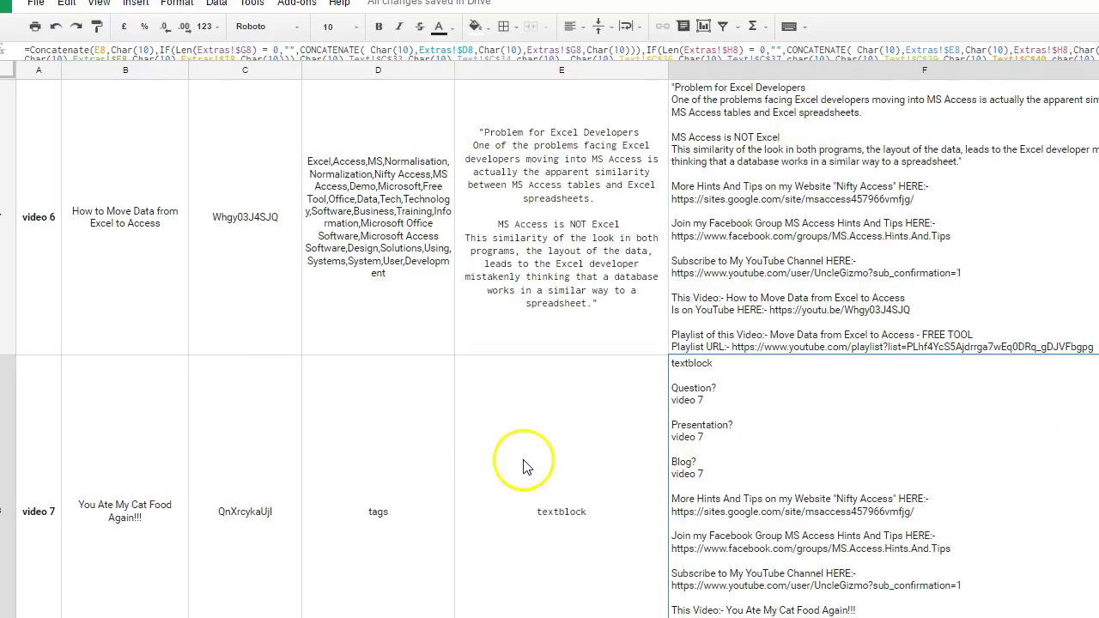
{"action": "scroll", "coordinate": [421, 411], "scroll_direction": "up", "scroll_amount": 5}
{"action": "scroll", "coordinate": [421, 410], "scroll_direction": "up", "scroll_amount": 8}
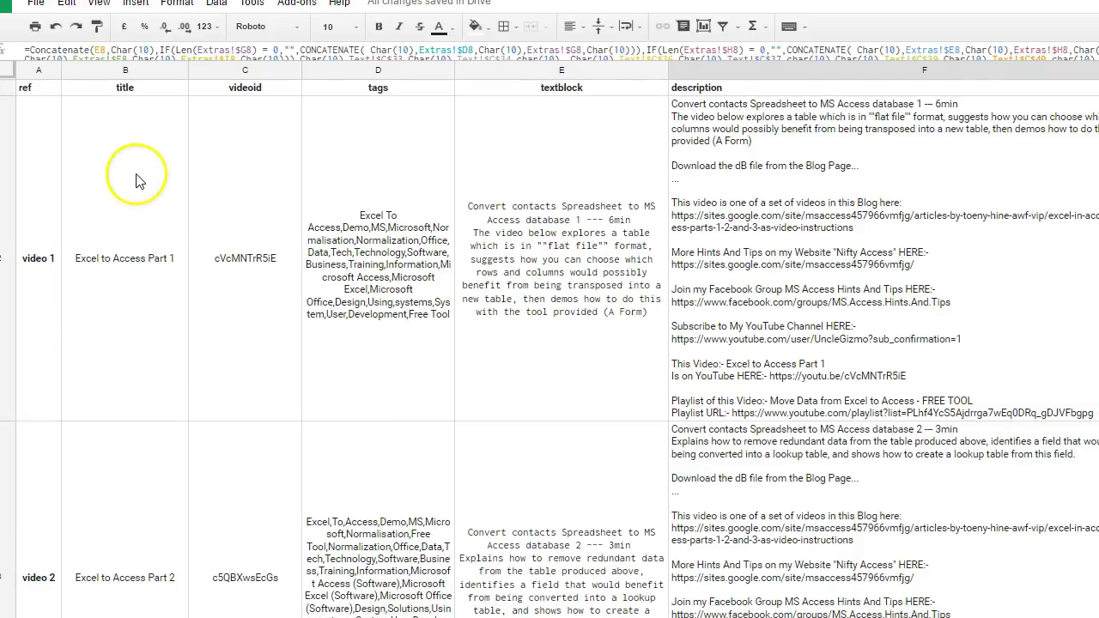
Step: Check the spreadsheet's file name and look through the YouTubeUpdate rows down to the last entry, video 12
{"action": "left_click_drag", "start_coordinate": [90, 36], "coordinate": [50, 36]}
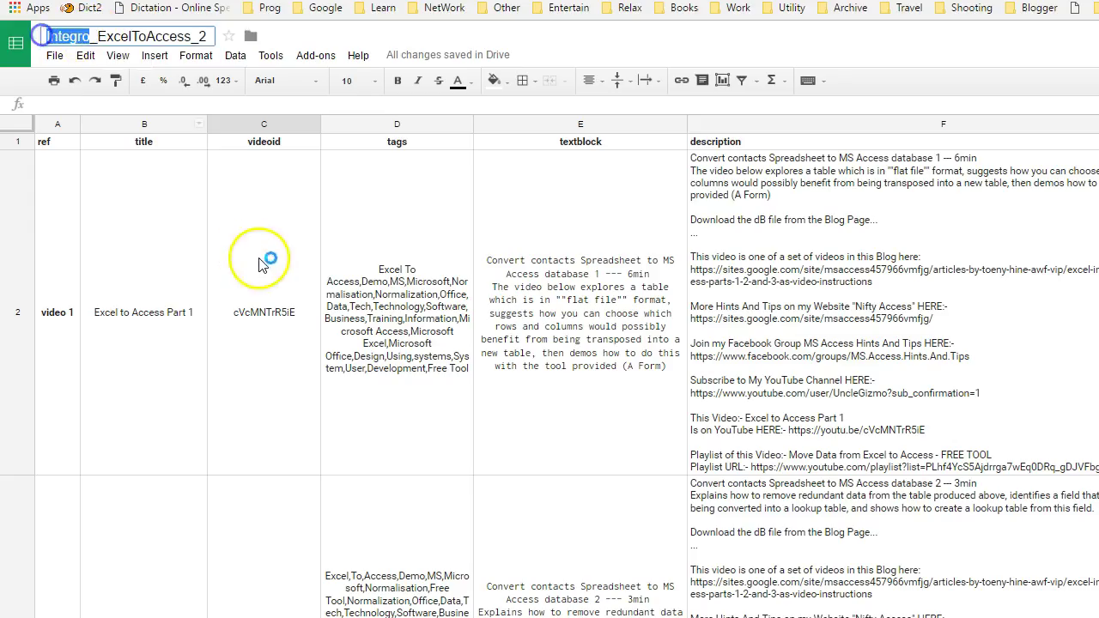
{"action": "left_click", "coordinate": [466, 346]}
{"action": "scroll", "coordinate": [467, 343], "scroll_direction": "down", "scroll_amount": 10}
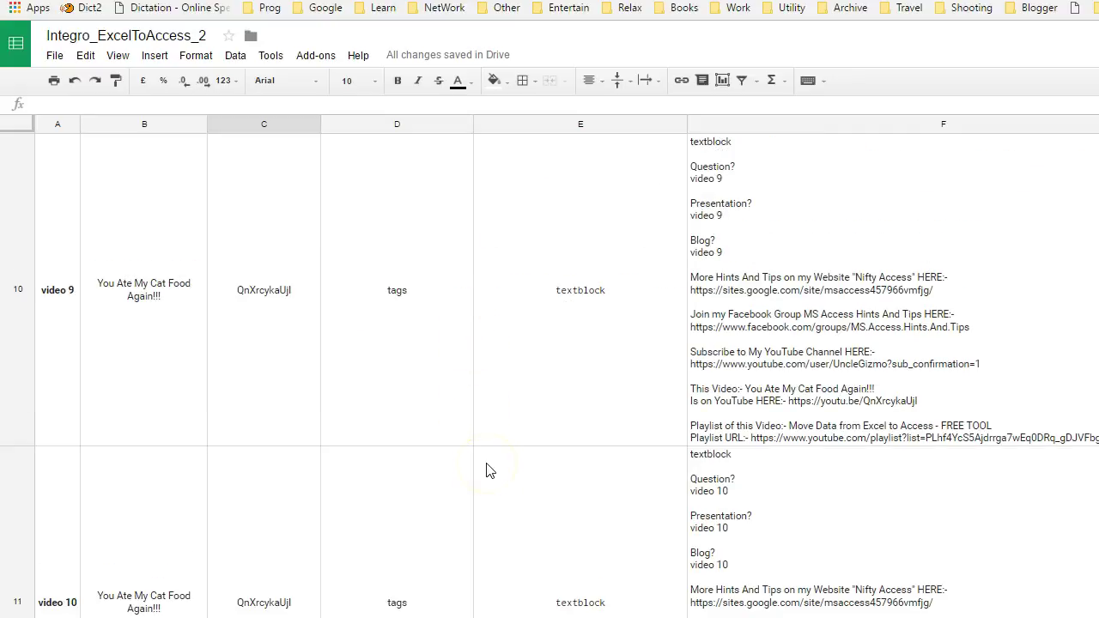
{"action": "scroll", "coordinate": [486, 471], "scroll_direction": "down", "scroll_amount": 1}
{"action": "scroll", "coordinate": [485, 470], "scroll_direction": "up", "scroll_amount": 1}
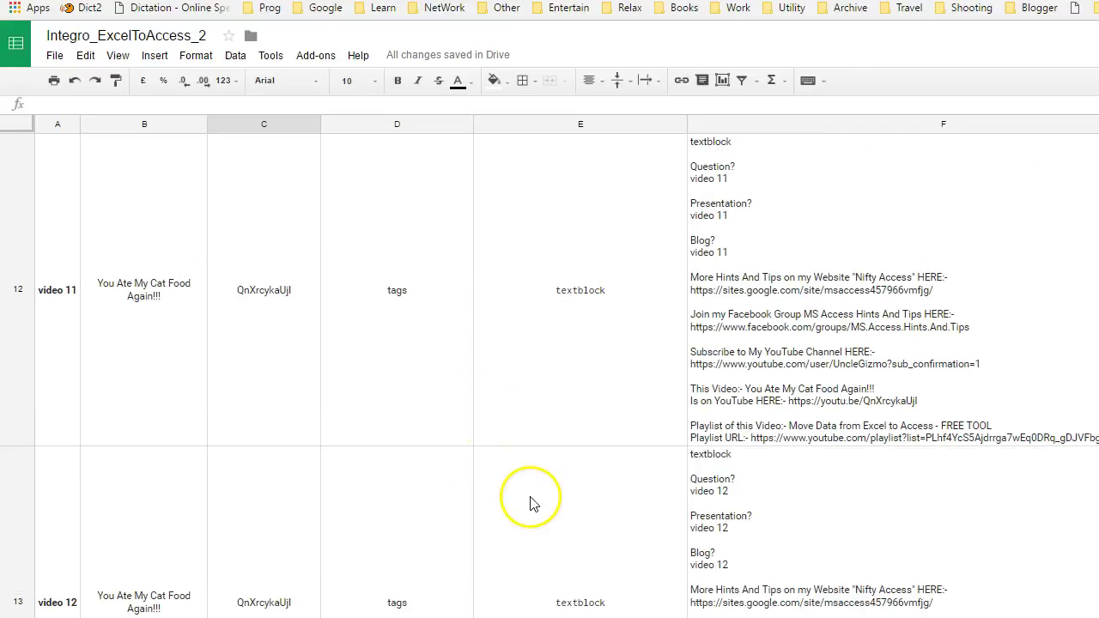
{"action": "scroll", "coordinate": [532, 502], "scroll_direction": "down", "scroll_amount": 1}
{"action": "left_click", "coordinate": [387, 318]}
{"action": "left_click", "coordinate": [66, 307]}
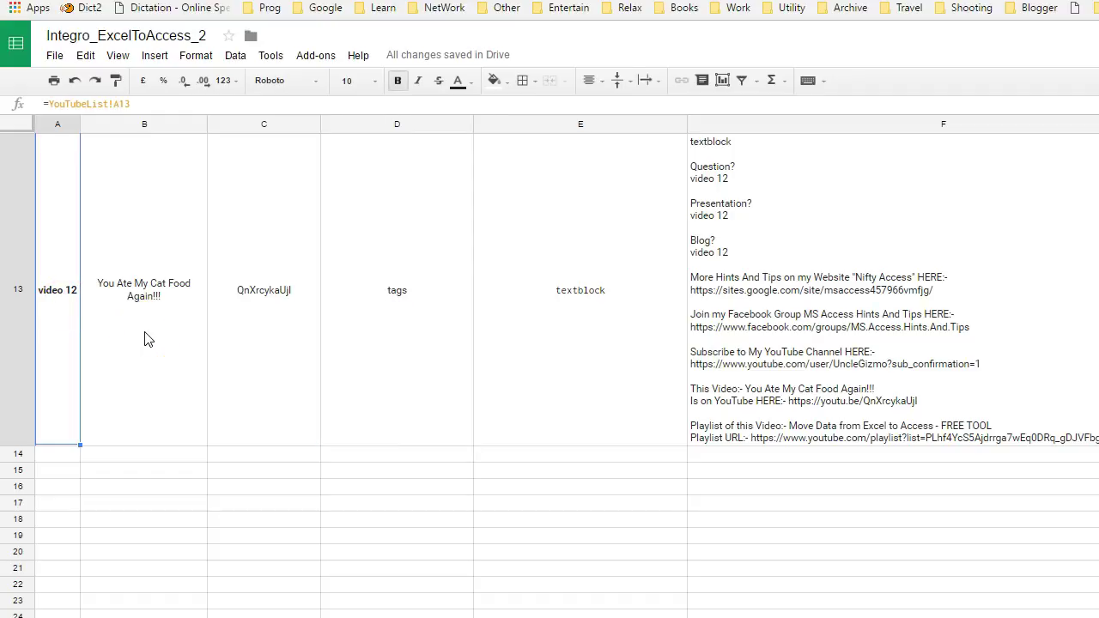
Step: Examine the placeholder "You Ate My Cat Food Again!!!" rows from video 12 back up to video 7
{"action": "scroll", "coordinate": [278, 397], "scroll_direction": "up", "scroll_amount": 1}
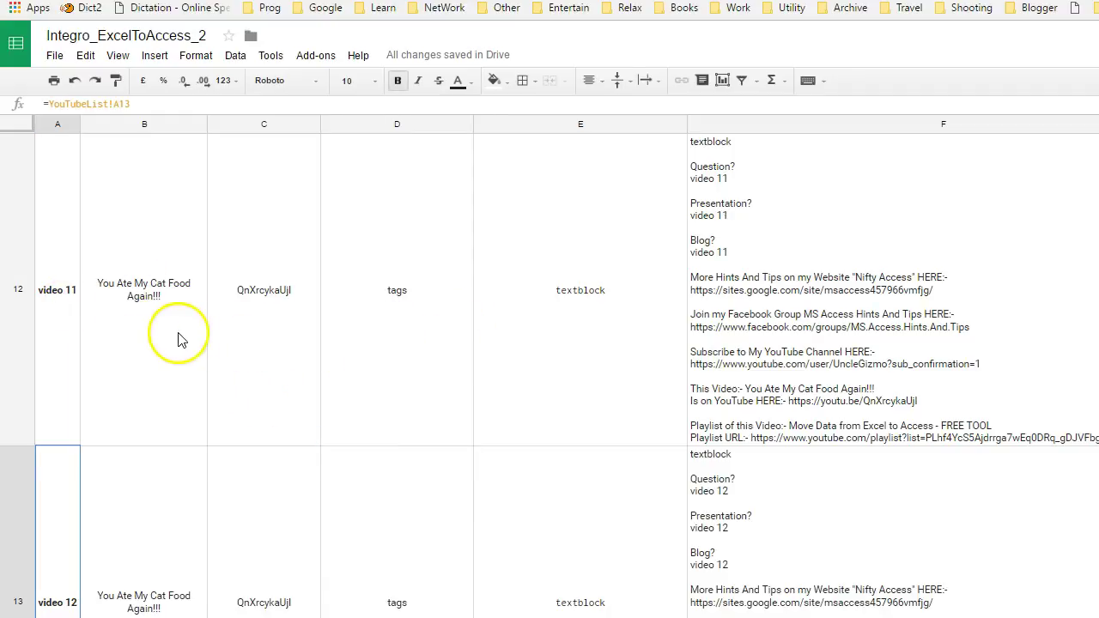
{"action": "left_click", "coordinate": [144, 291]}
{"action": "scroll", "coordinate": [144, 292], "scroll_direction": "up", "scroll_amount": 1}
{"action": "left_click", "coordinate": [139, 300]}
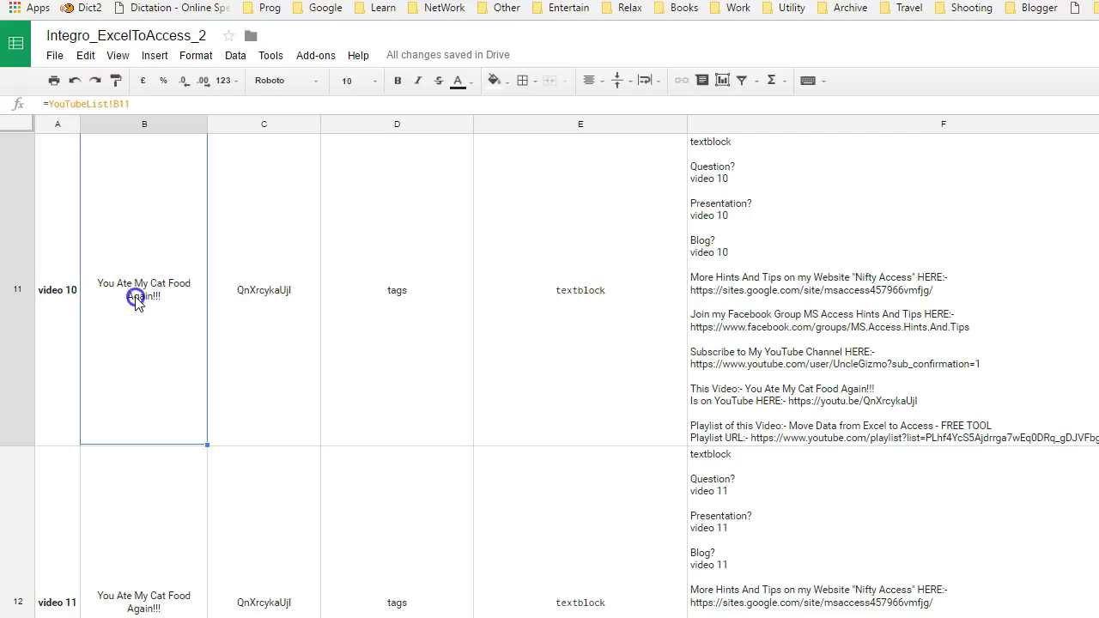
{"action": "scroll", "coordinate": [155, 314], "scroll_direction": "up", "scroll_amount": 2}
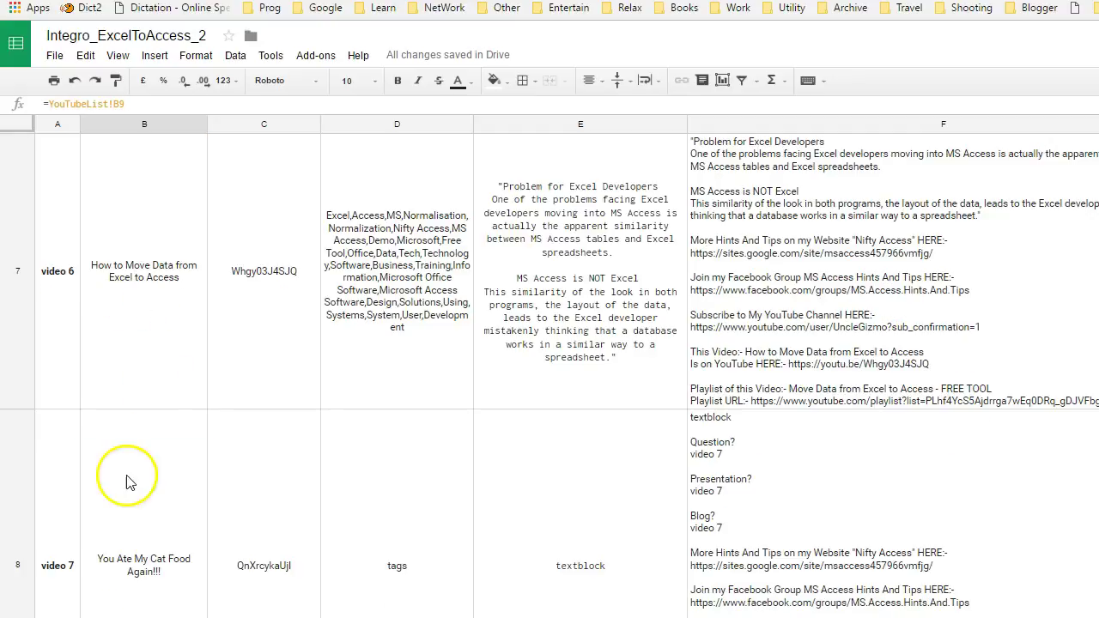
{"action": "scroll", "coordinate": [127, 481], "scroll_direction": "down", "scroll_amount": 1}
{"action": "scroll", "coordinate": [128, 464], "scroll_direction": "up", "scroll_amount": 1}
{"action": "scroll", "coordinate": [129, 483], "scroll_direction": "down", "scroll_amount": 1}
{"action": "left_click", "coordinate": [154, 309]}
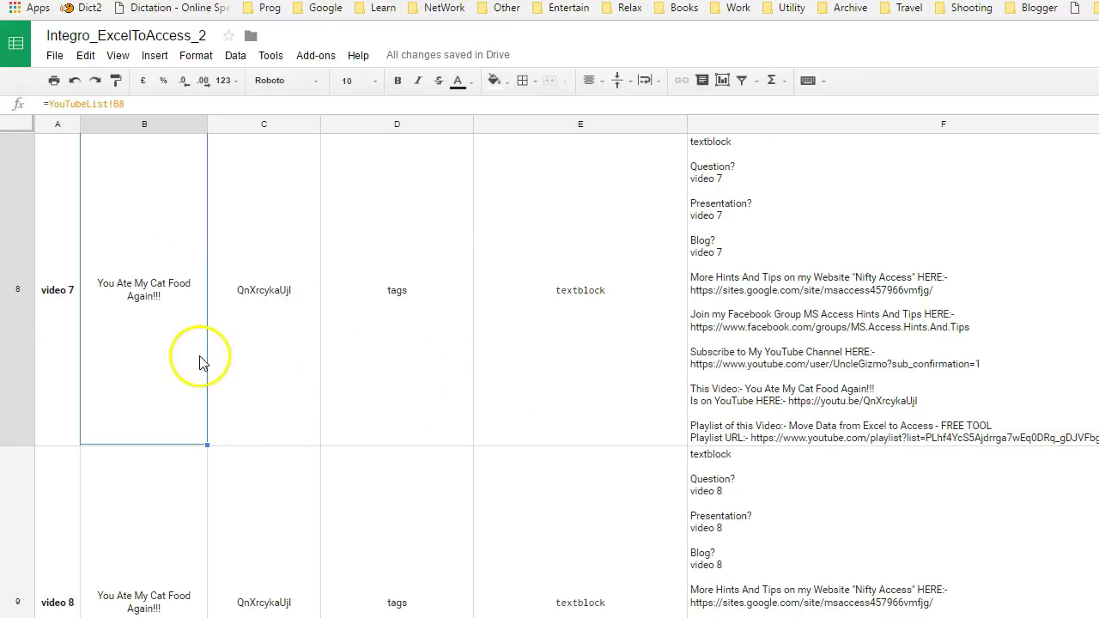
{"action": "scroll", "coordinate": [206, 361], "scroll_direction": "up", "scroll_amount": 3}
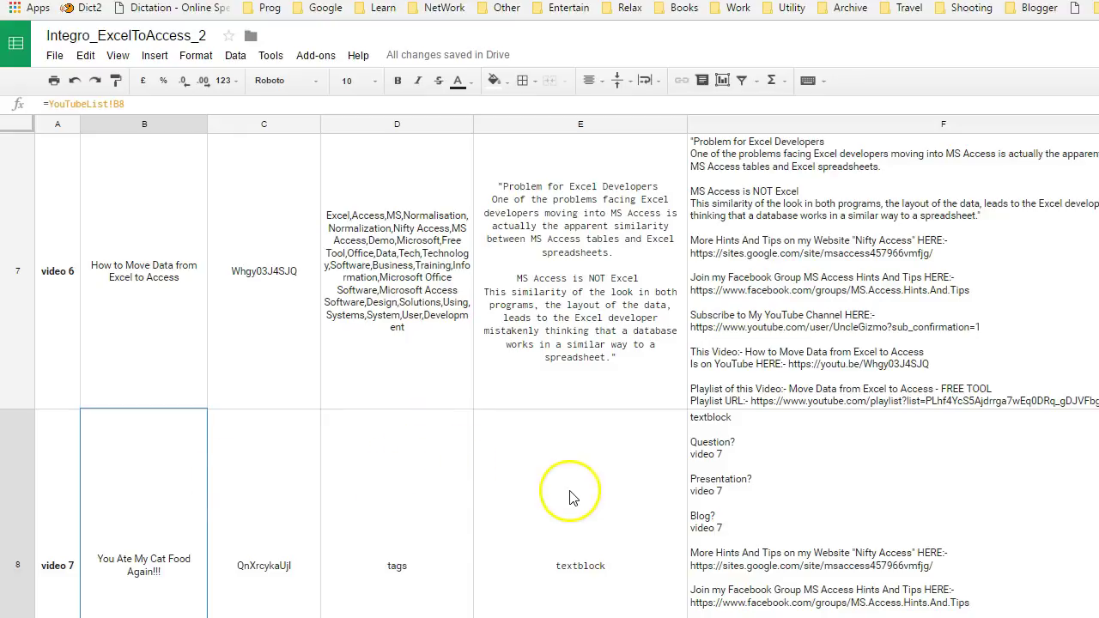
{"action": "scroll", "coordinate": [532, 498], "scroll_direction": "down", "scroll_amount": 3}
Step: Hide rows 8 to 13, the placeholder entries for videos 7 to 12, on the YouTubeUpdate sheet
{"action": "left_click", "coordinate": [11, 229]}
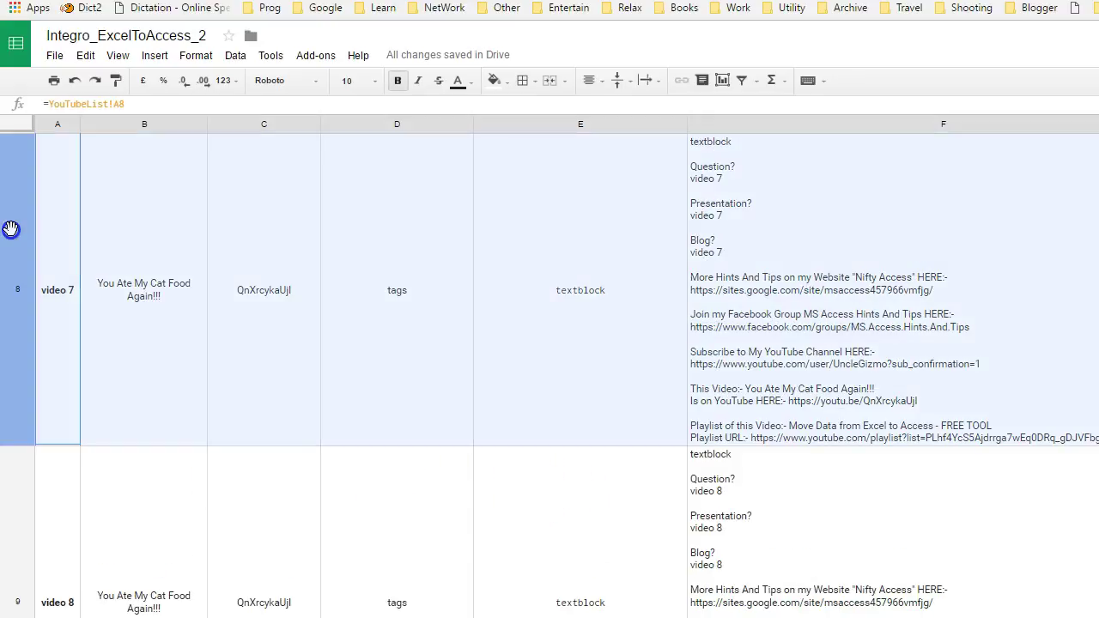
{"action": "key", "text": "shift+Down"}
{"action": "key", "text": "shift+Down"}
{"action": "key", "text": "shift+Down"}
{"action": "key", "text": "shift+Down"}
{"action": "key", "text": "shift+Down"}
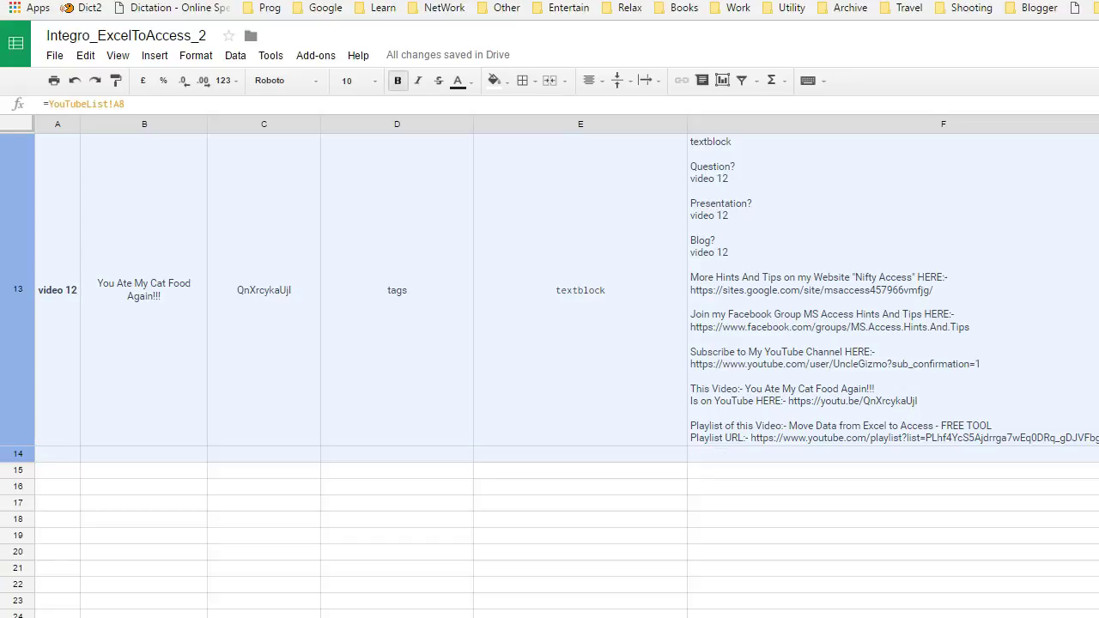
{"action": "right_click", "coordinate": [27, 346]}
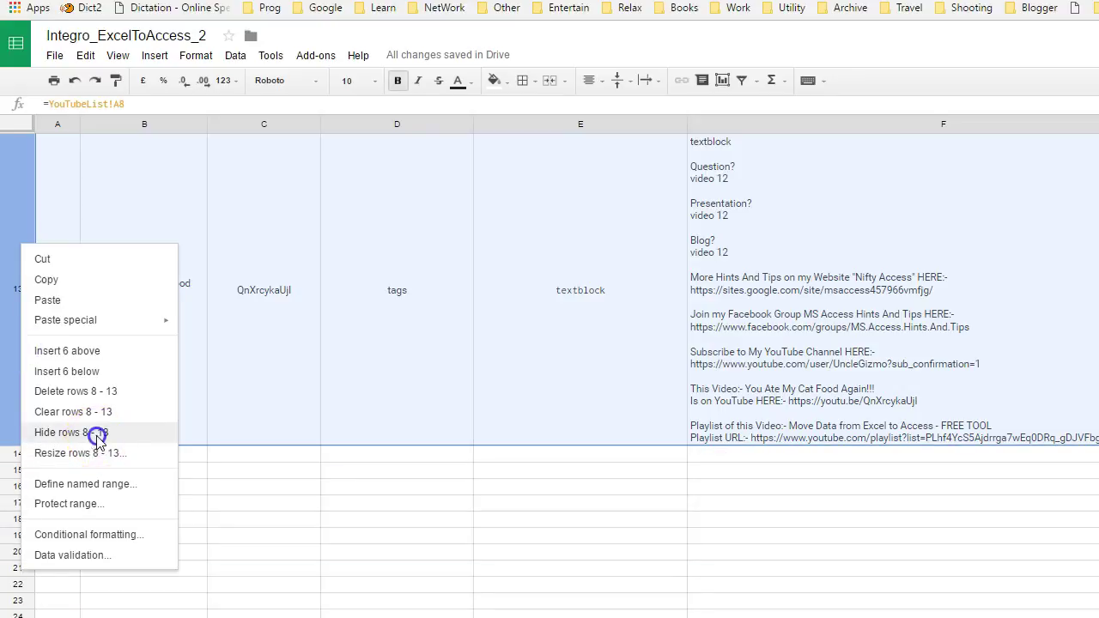
{"action": "left_click", "coordinate": [92, 432]}
{"action": "left_click", "coordinate": [552, 464]}
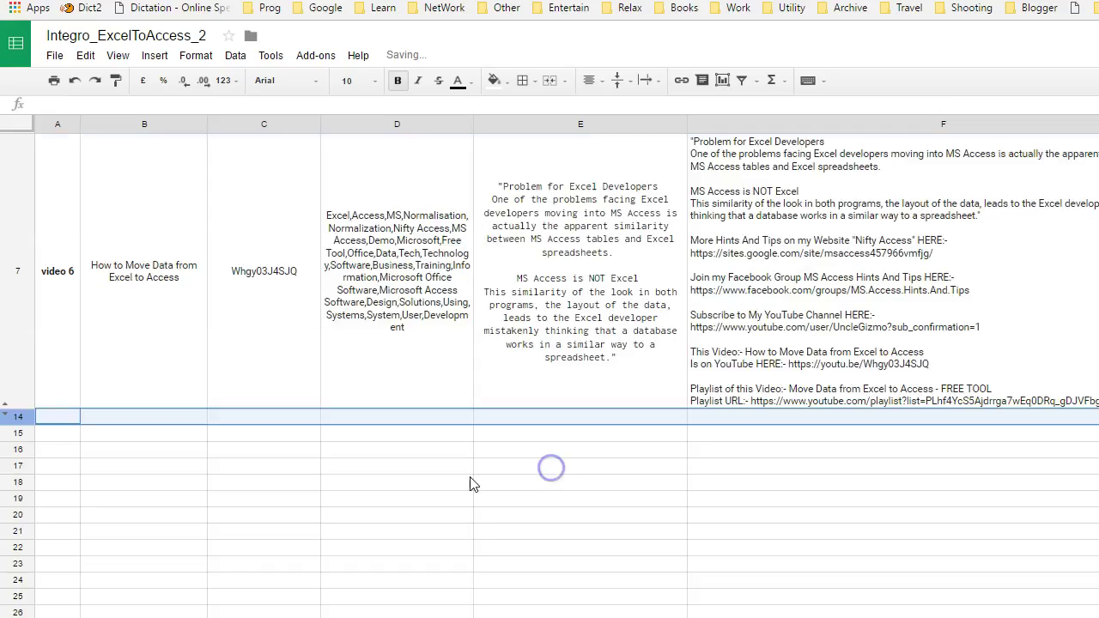
Step: Review the remaining descriptions from video 6 up to video 1
{"action": "left_click", "coordinate": [19, 318]}
{"action": "scroll", "coordinate": [770, 395], "scroll_direction": "up", "scroll_amount": 1}
{"action": "left_click", "coordinate": [815, 379]}
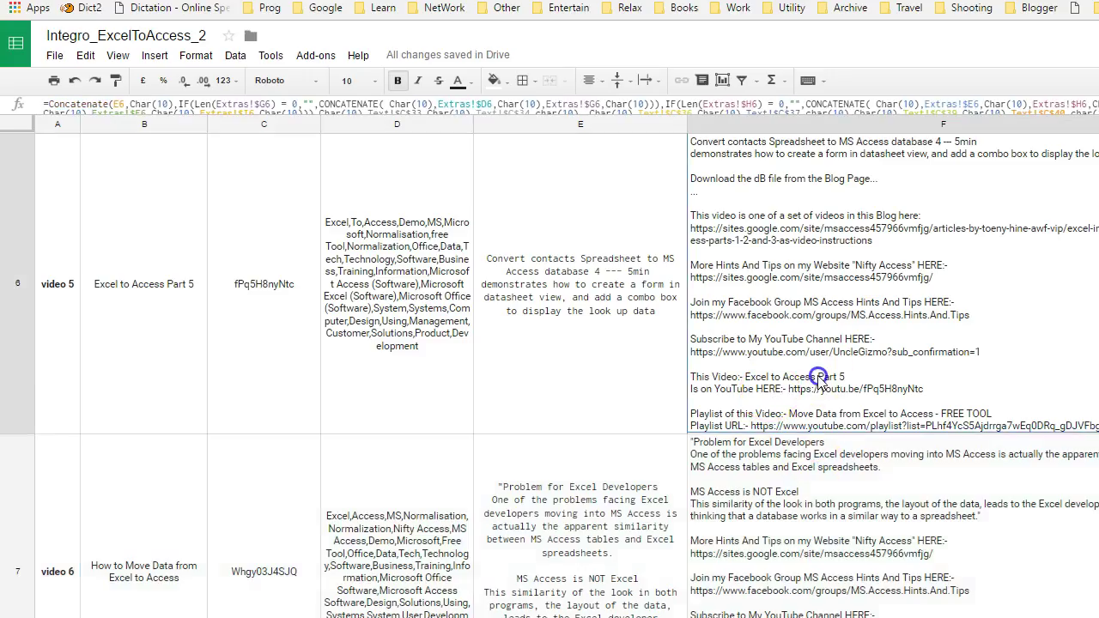
{"action": "scroll", "coordinate": [816, 403], "scroll_direction": "up", "scroll_amount": 2}
{"action": "scroll", "coordinate": [817, 435], "scroll_direction": "up", "scroll_amount": 3}
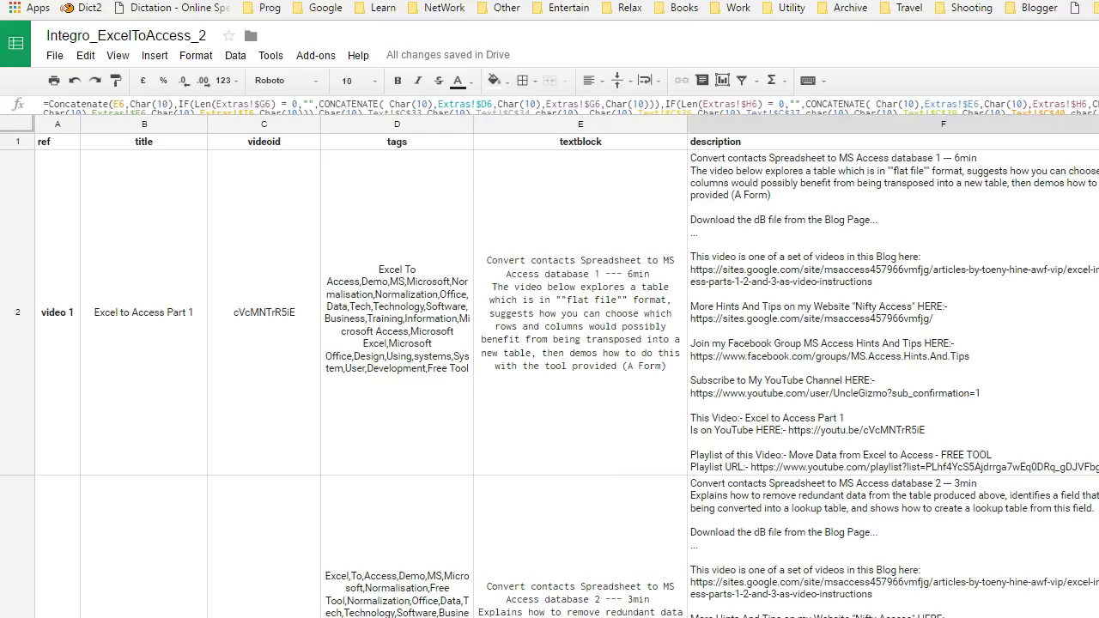
Step: Switch to Integromat's scenario dashboard and create a new scenario
{"action": "key", "text": "ctrl+Tab"}
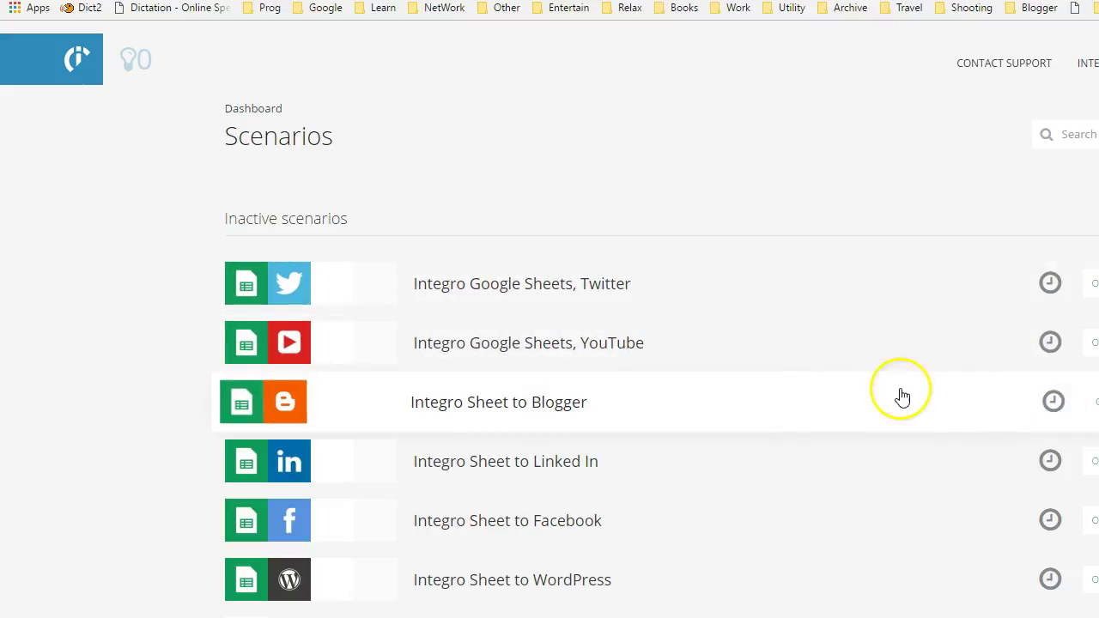
{"action": "scroll", "coordinate": [850, 386], "scroll_direction": "down", "scroll_amount": 2}
{"action": "scroll", "coordinate": [850, 386], "scroll_direction": "up", "scroll_amount": 2}
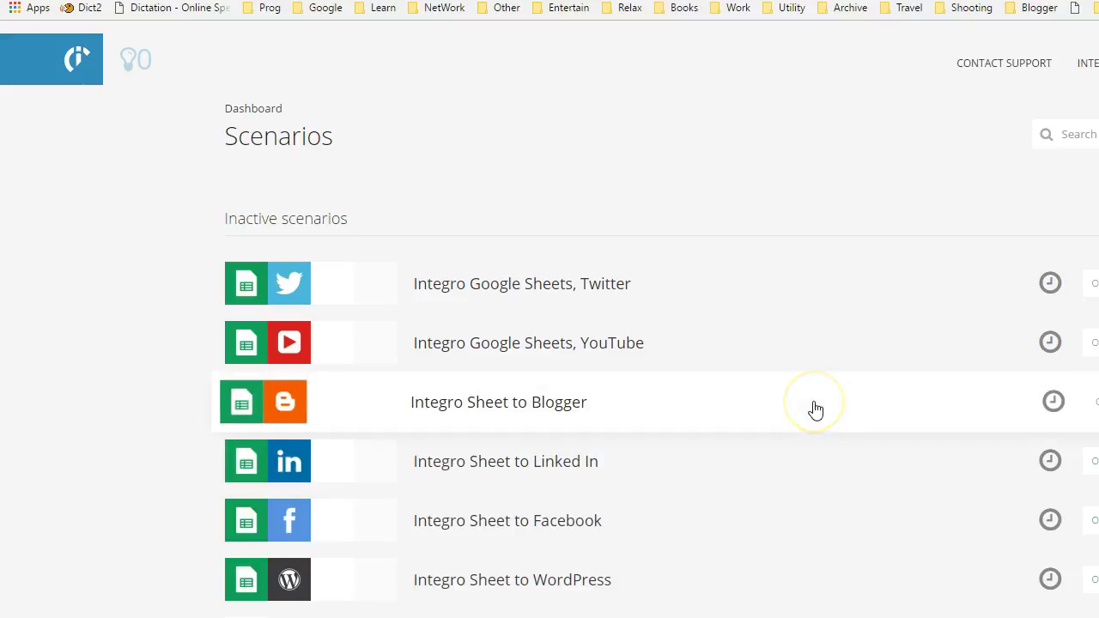
{"action": "scroll", "coordinate": [815, 410], "scroll_direction": "down", "scroll_amount": 2}
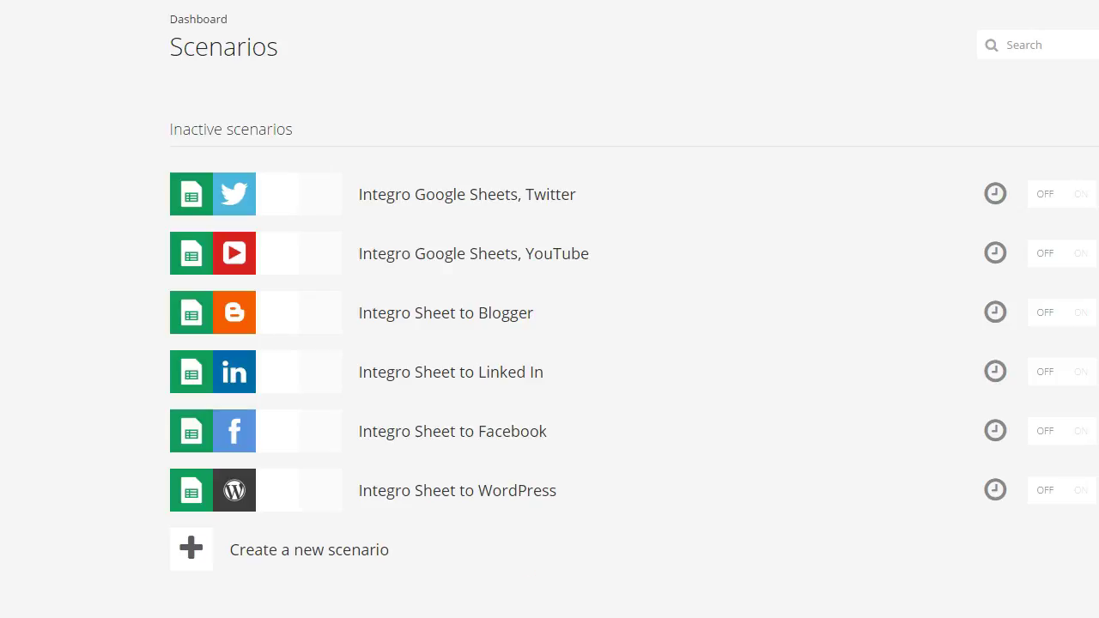
{"action": "mouse_move", "coordinate": [513, 616]}
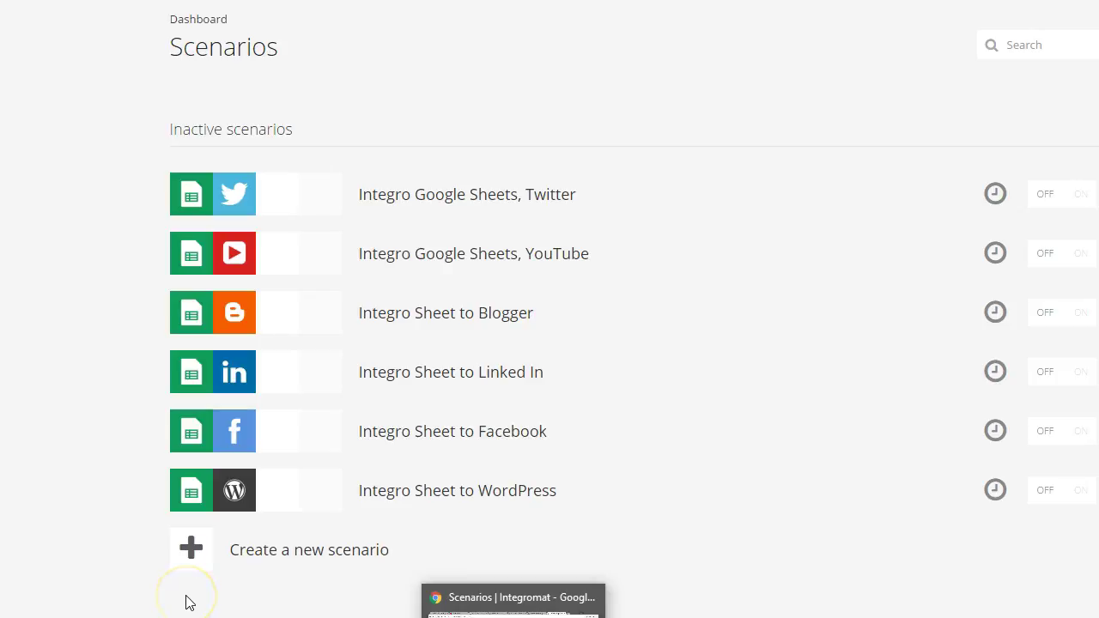
{"action": "left_click", "coordinate": [191, 547]}
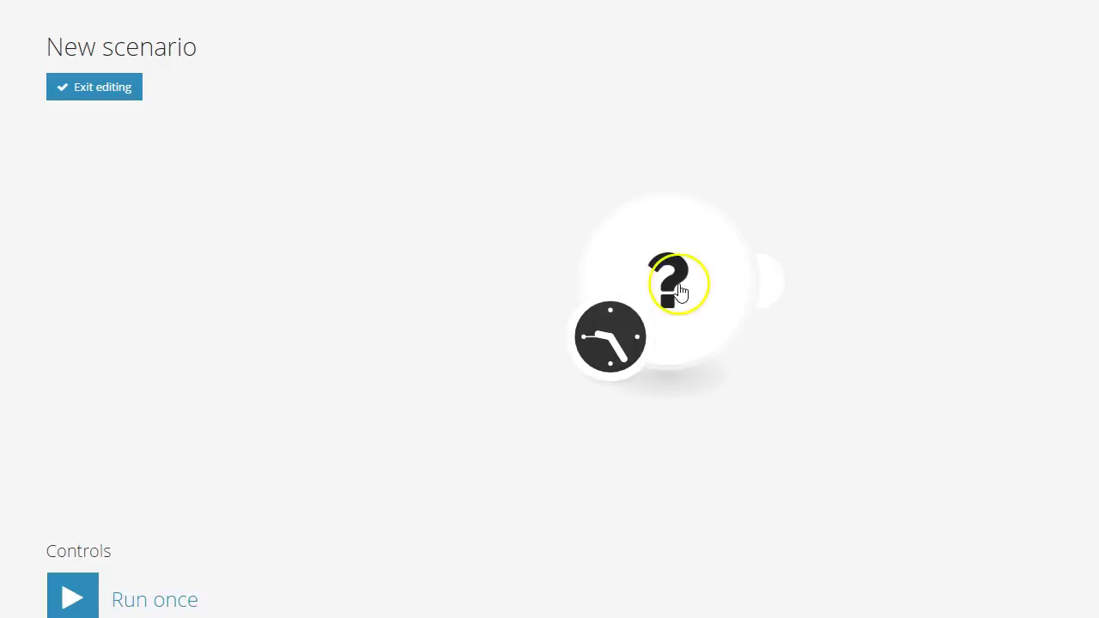
Step: Find Google Sheets among the services and add its "Watch a worksheet" trigger as the scenario's first module
{"action": "left_click", "coordinate": [678, 292]}
{"action": "left_click", "coordinate": [743, 264]}
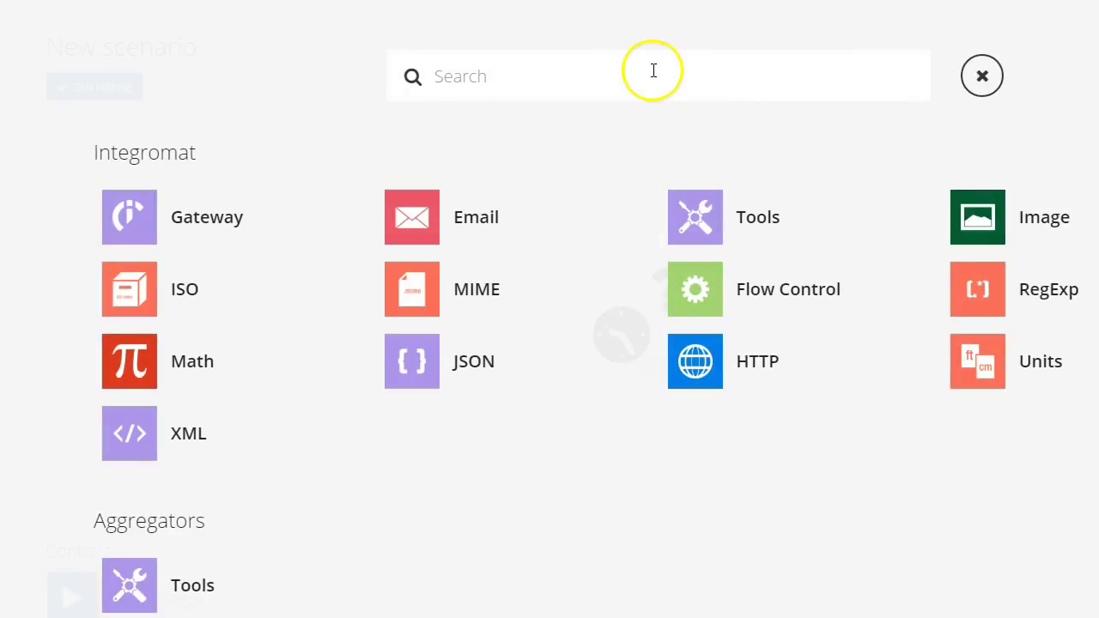
{"action": "type", "text": "s"}
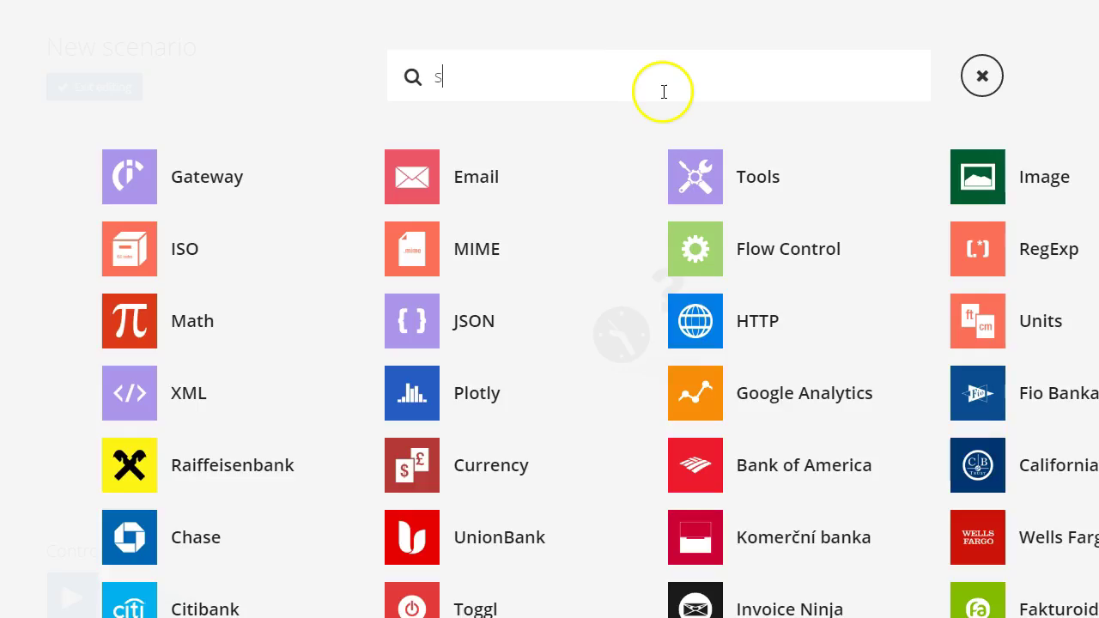
{"action": "type", "text": "he"}
{"action": "left_click", "coordinate": [786, 179]}
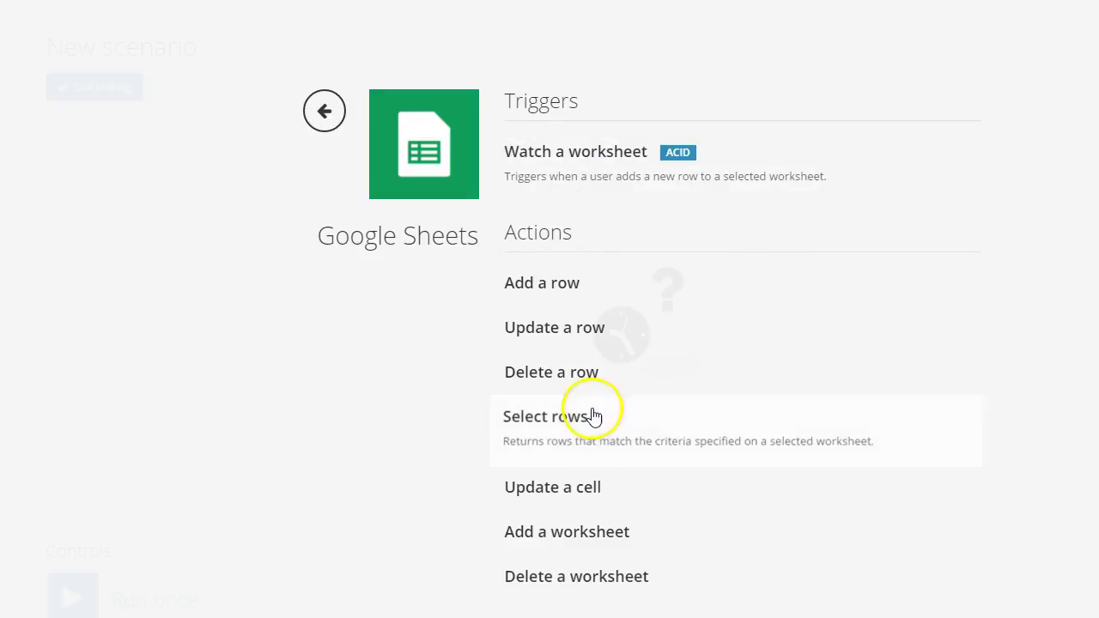
{"action": "left_click", "coordinate": [615, 162]}
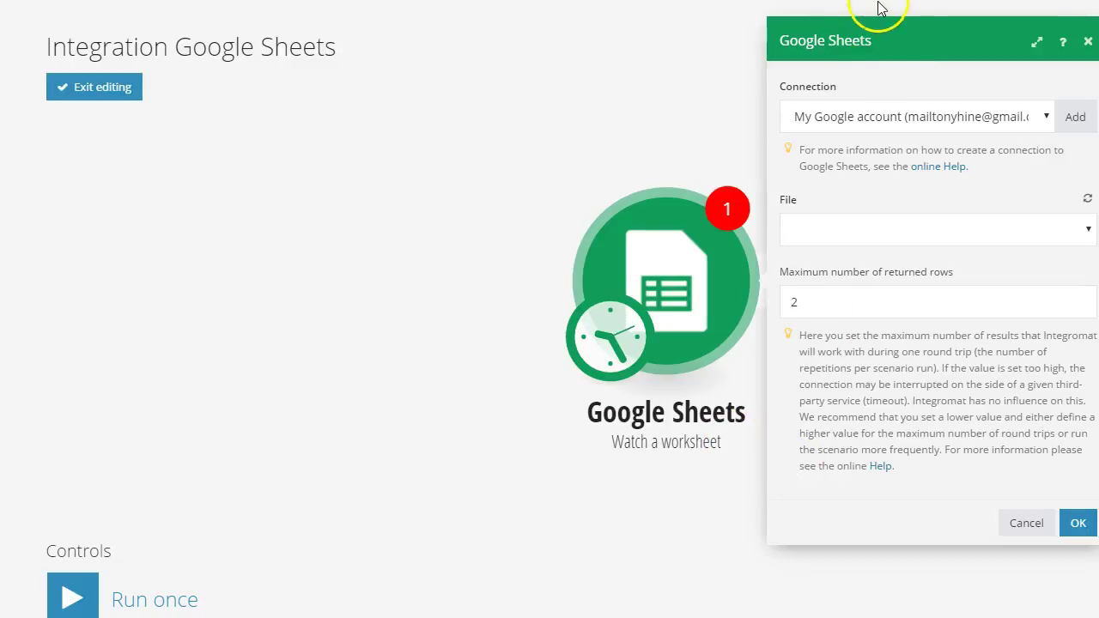
Step: Keep the existing Google account connection and choose the YouTubeUpdate worksheet of the Integro_ExcelToAccess_2 file as the source
{"action": "left_click", "coordinate": [846, 123]}
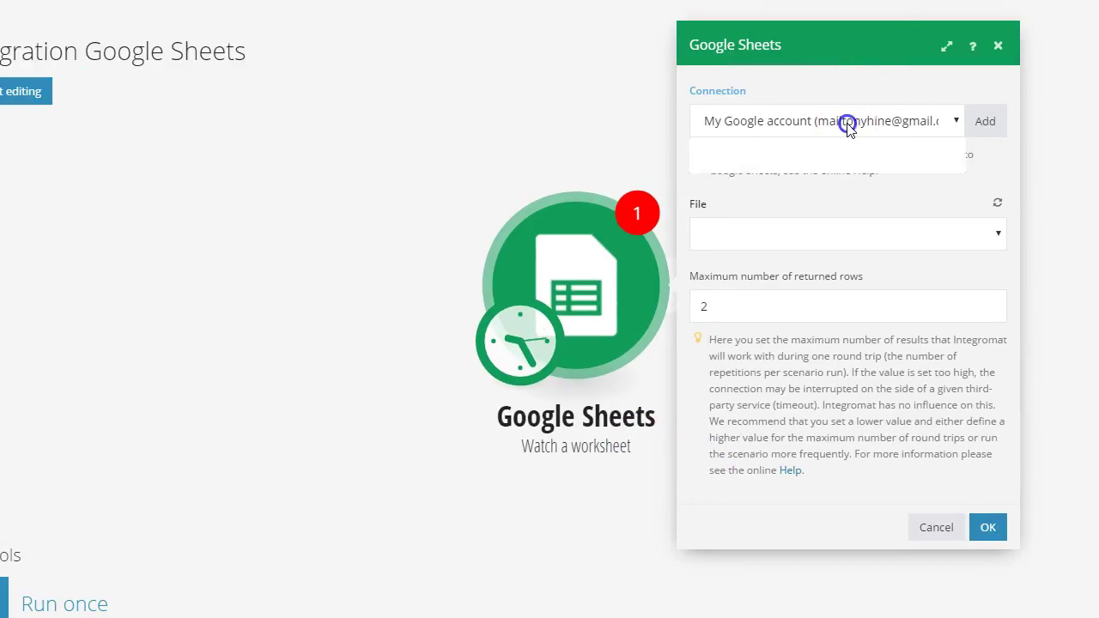
{"action": "left_click", "coordinate": [879, 141]}
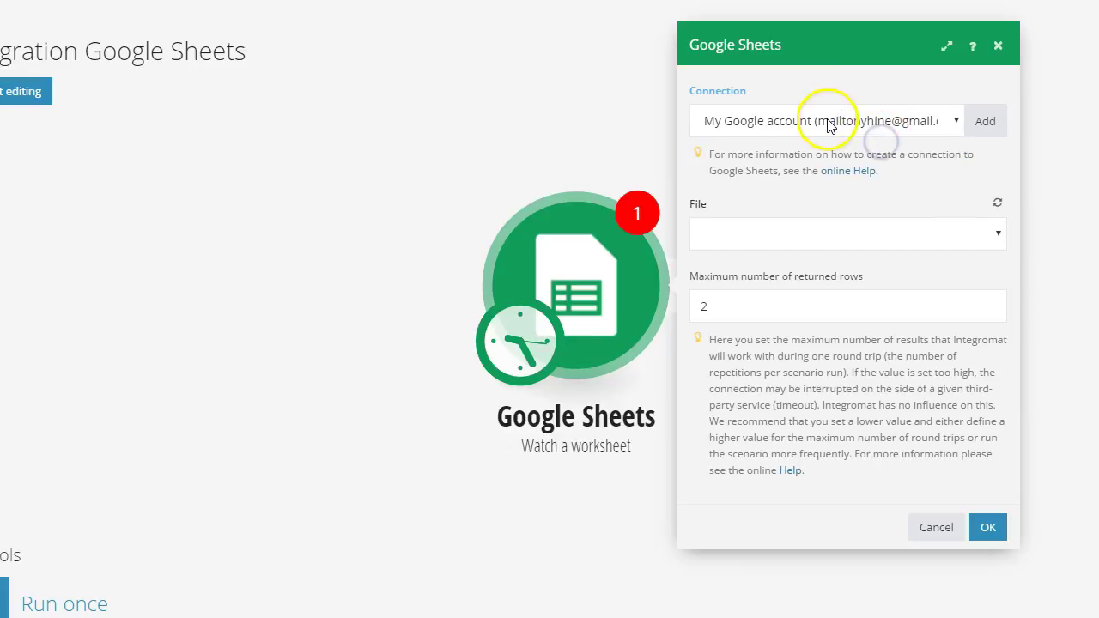
{"action": "left_click", "coordinate": [893, 234]}
{"action": "scroll", "coordinate": [897, 306], "scroll_direction": "down", "scroll_amount": 5}
{"action": "scroll", "coordinate": [897, 305], "scroll_direction": "down", "scroll_amount": 15}
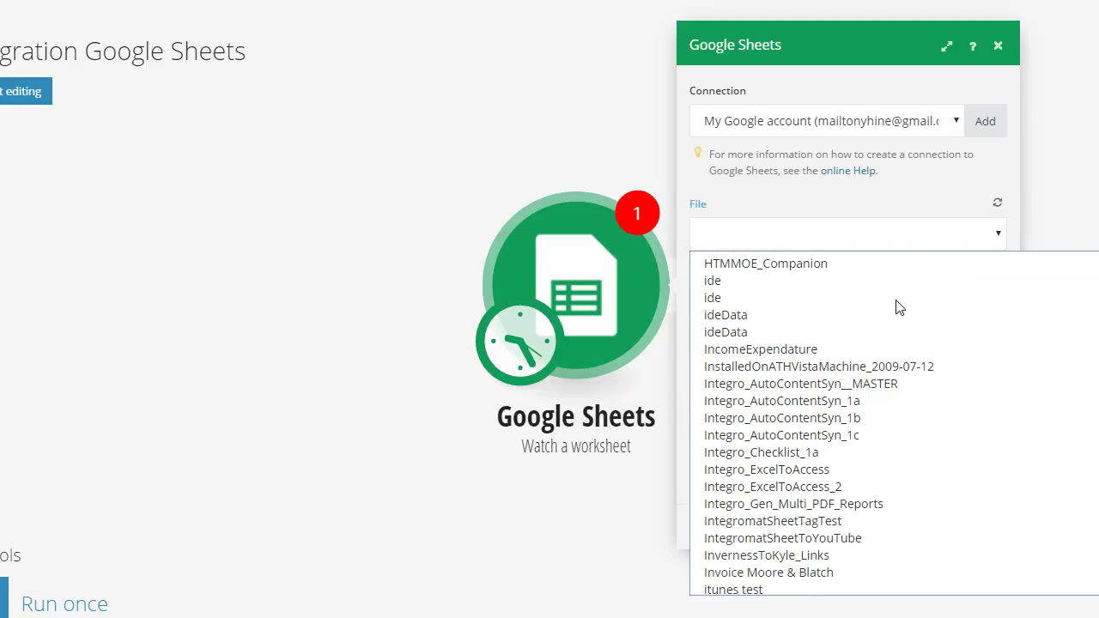
{"action": "left_click", "coordinate": [814, 482]}
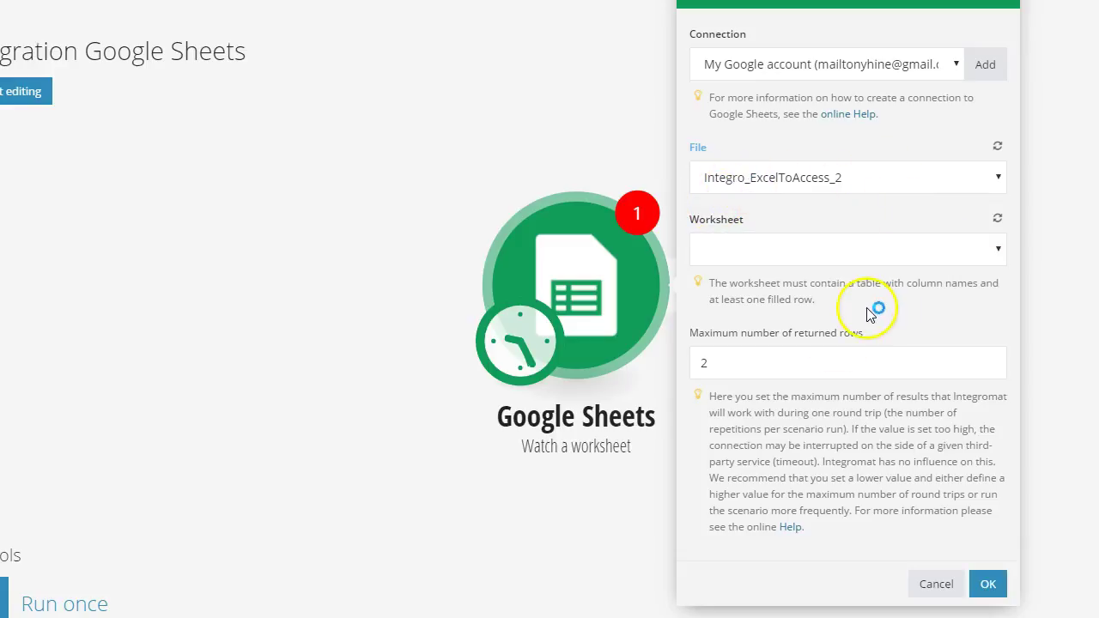
{"action": "left_click", "coordinate": [994, 250]}
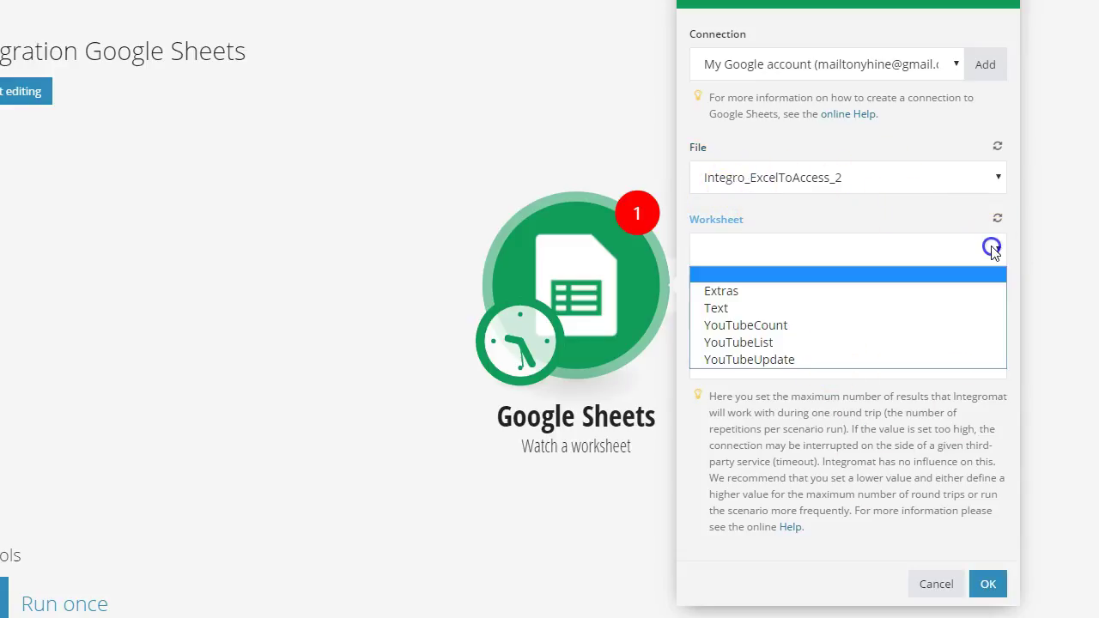
{"action": "left_click", "coordinate": [790, 360]}
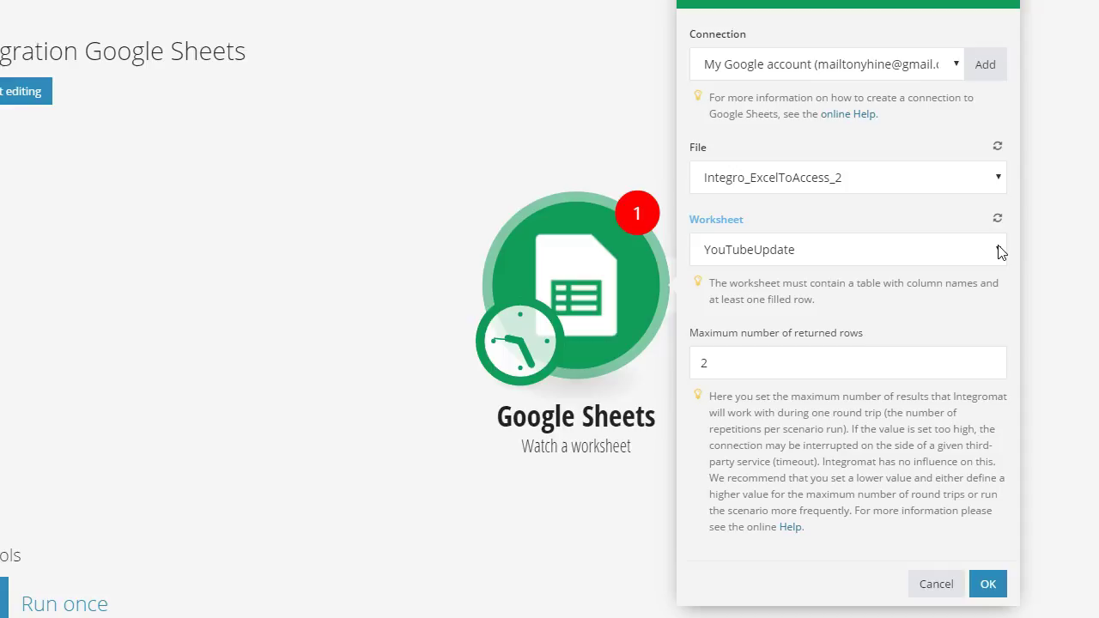
Step: Set the maximum number of returned rows to 1 and accept the Google Sheets module settings
{"action": "left_click", "coordinate": [718, 363]}
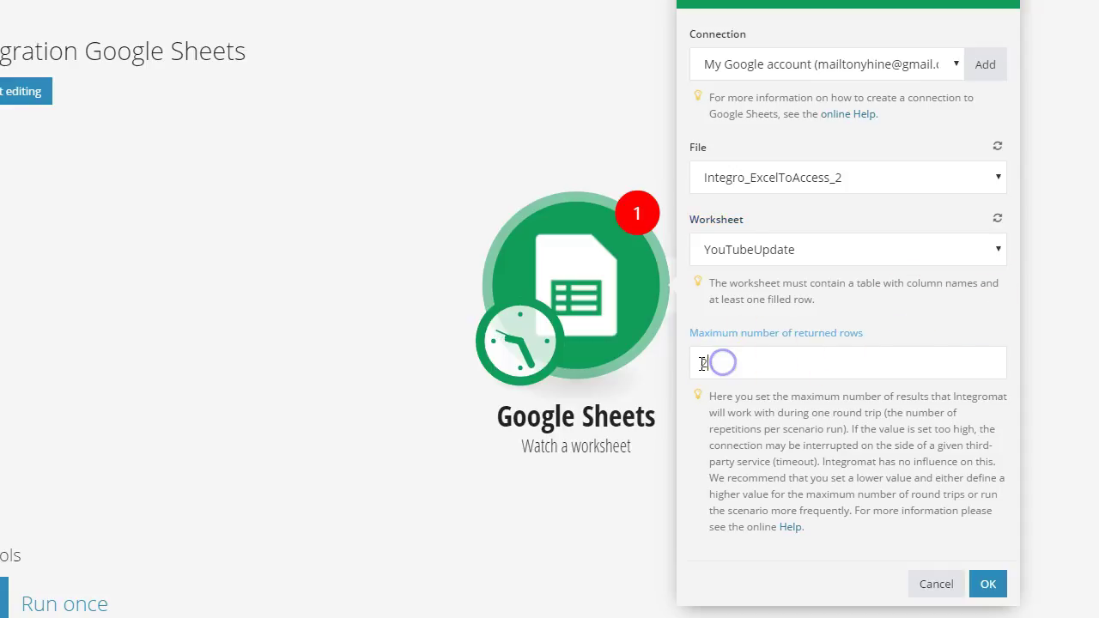
{"action": "type", "text": "1"}
{"action": "left_click", "coordinate": [958, 365]}
{"action": "left_click", "coordinate": [988, 585]}
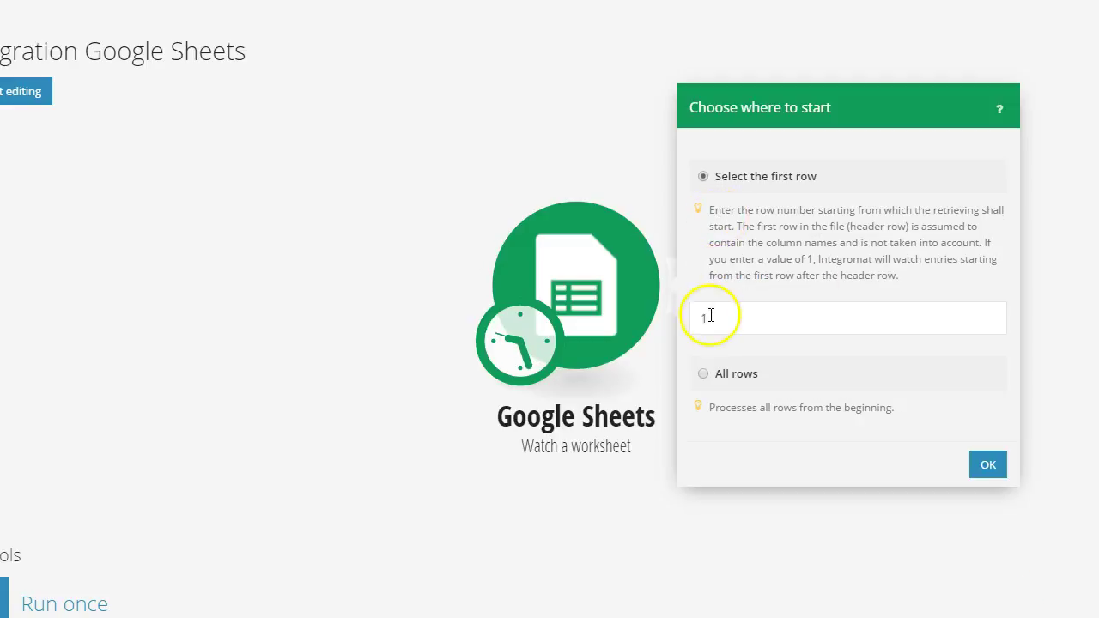
Step: Start the worksheet retrieval at row 1 and add YouTube's "Update a video" action as the scenario's second module
{"action": "type", "text": "1"}
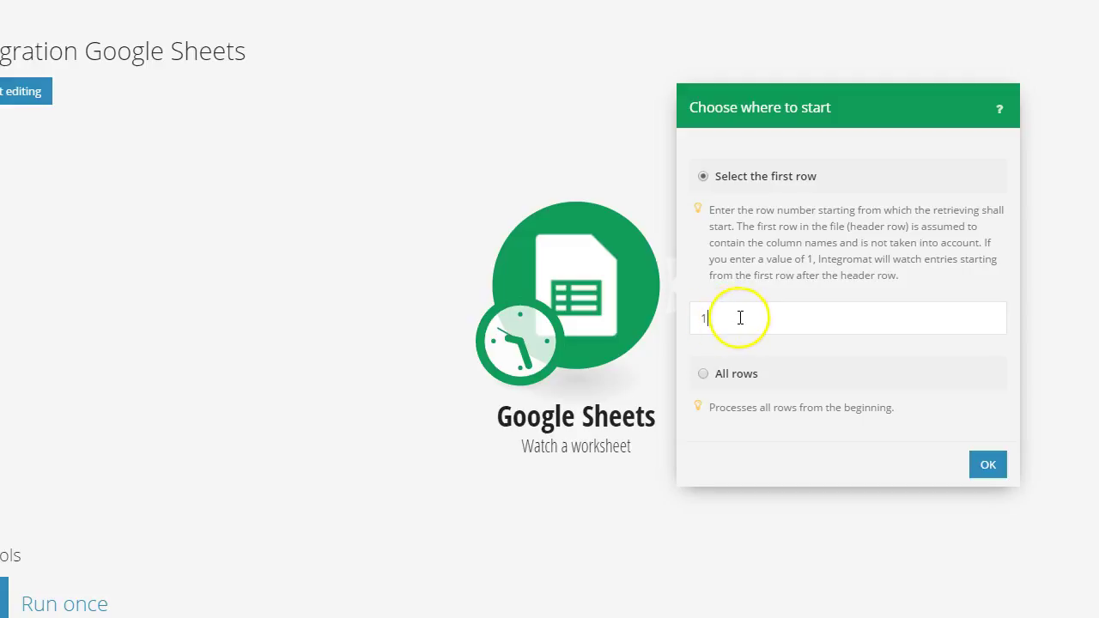
{"action": "left_click", "coordinate": [988, 468]}
{"action": "left_click", "coordinate": [765, 277]}
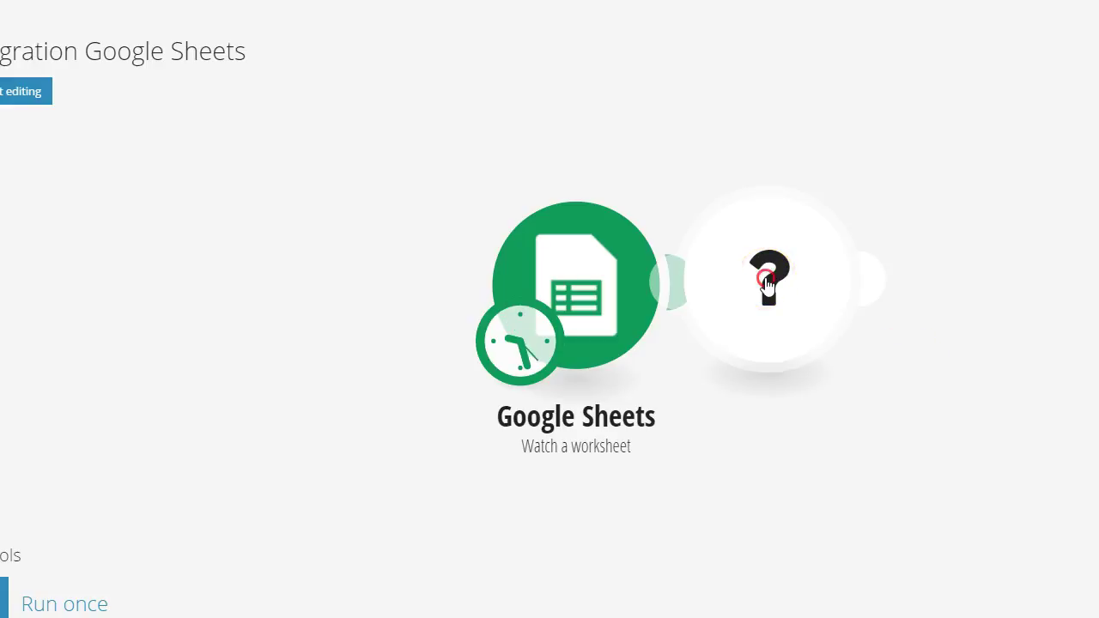
{"action": "left_click", "coordinate": [765, 278]}
{"action": "left_click", "coordinate": [809, 294]}
{"action": "type", "text": "y"}
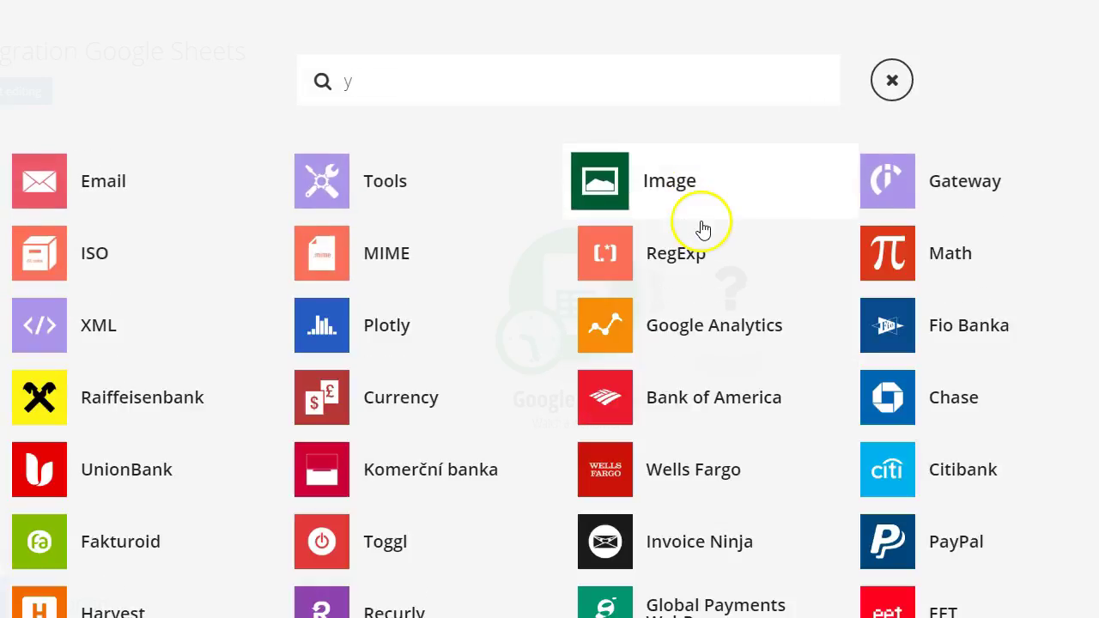
{"action": "type", "text": "o"}
{"action": "left_click", "coordinate": [687, 349]}
{"action": "scroll", "coordinate": [731, 450], "scroll_direction": "down", "scroll_amount": 2}
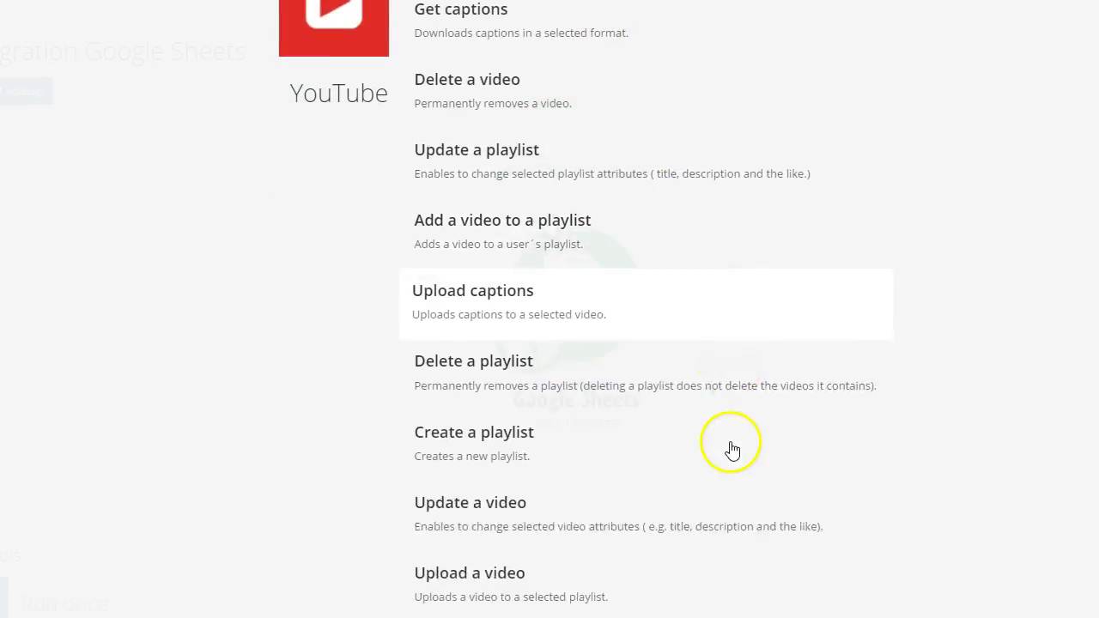
{"action": "scroll", "coordinate": [535, 490], "scroll_direction": "down", "scroll_amount": 3}
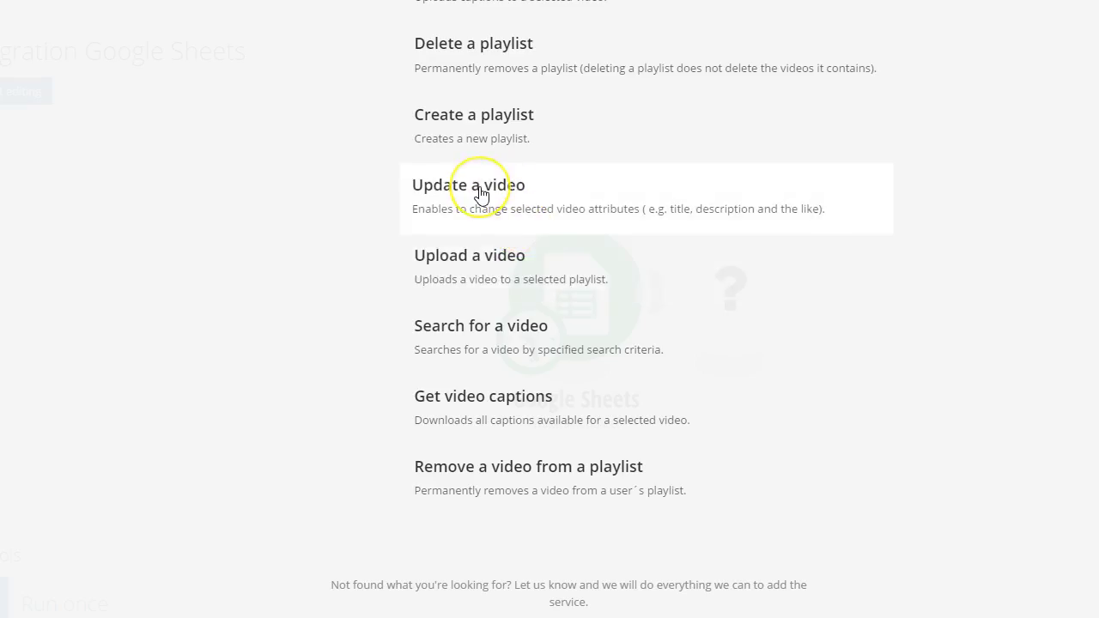
{"action": "left_click", "coordinate": [481, 196]}
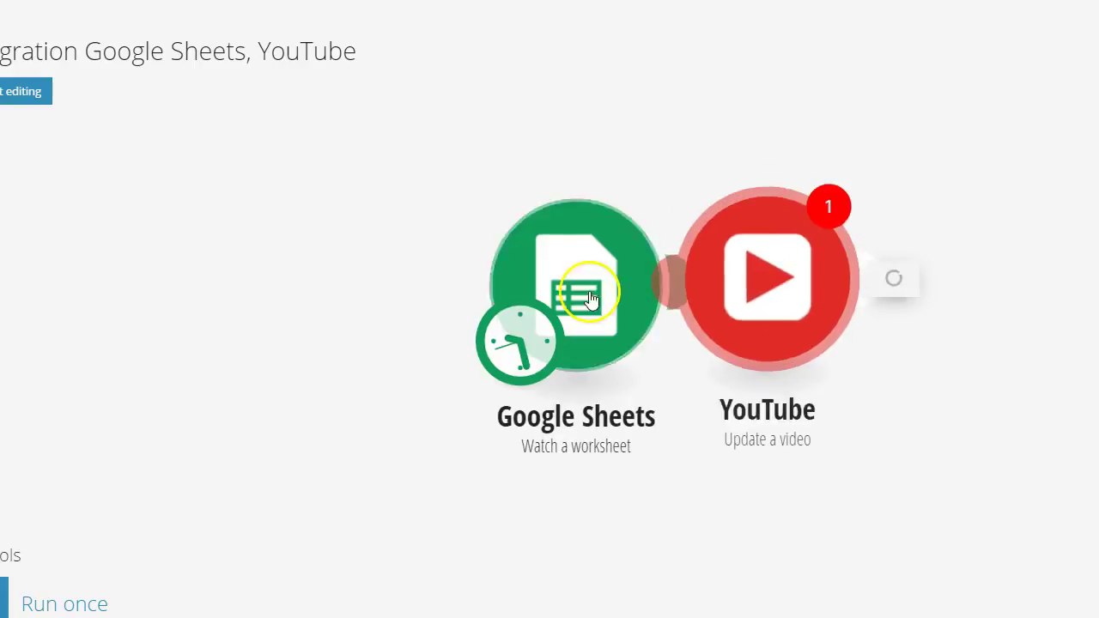
Step: Move the YouTube module next to the Google Sheets module and set its video category to Education
{"action": "left_click", "coordinate": [643, 369]}
{"action": "left_click_drag", "start_coordinate": [810, 398], "coordinate": [600, 288]}
{"action": "left_click", "coordinate": [991, 228]}
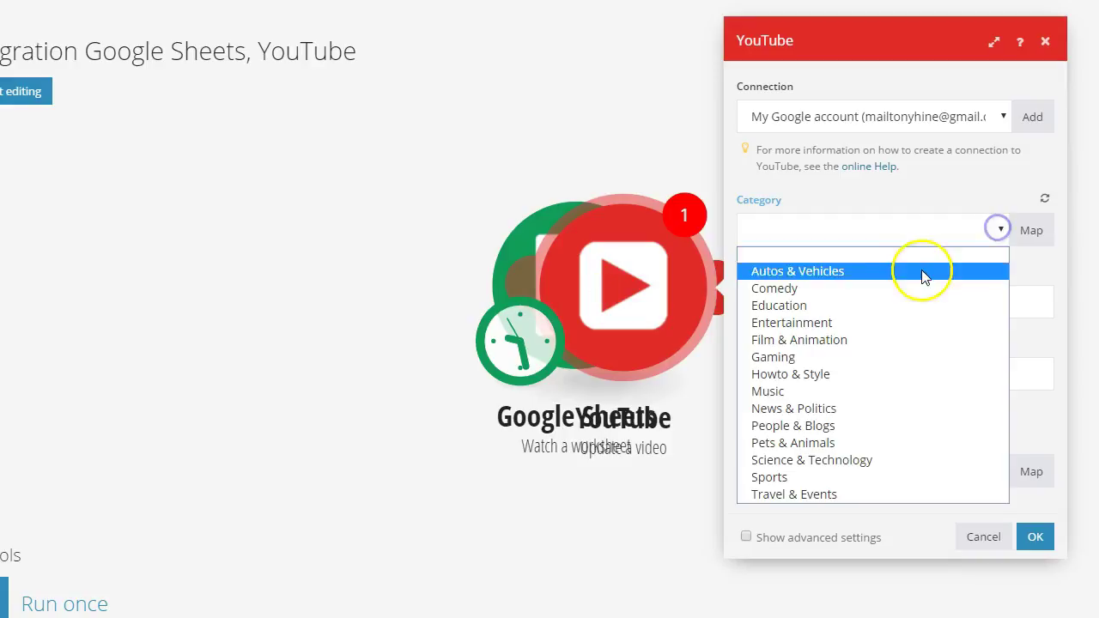
{"action": "left_click", "coordinate": [907, 306]}
Step: Map the YouTube module's Video ID to the sheet's videoid value and its Title to the title value
{"action": "left_click", "coordinate": [895, 302]}
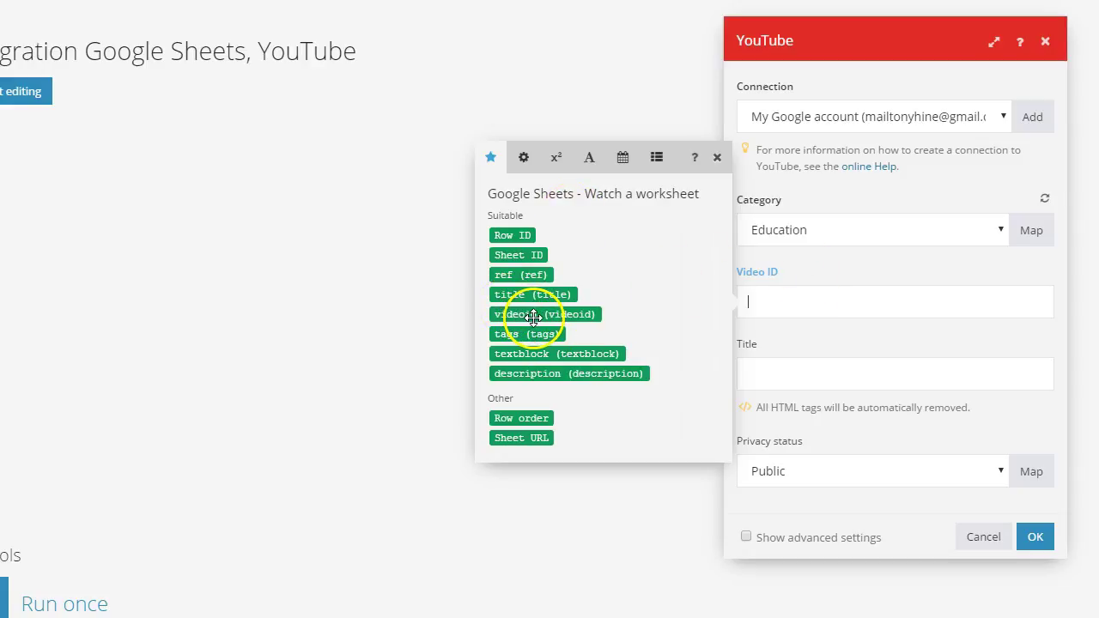
{"action": "left_click", "coordinate": [580, 318]}
{"action": "left_click", "coordinate": [849, 373]}
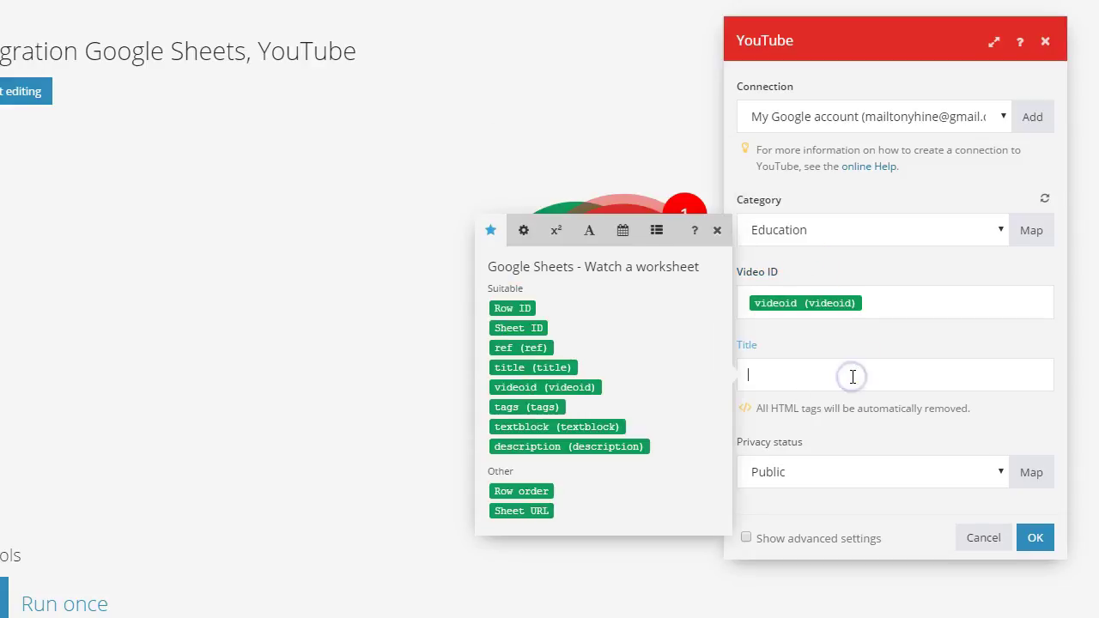
{"action": "left_click", "coordinate": [553, 367]}
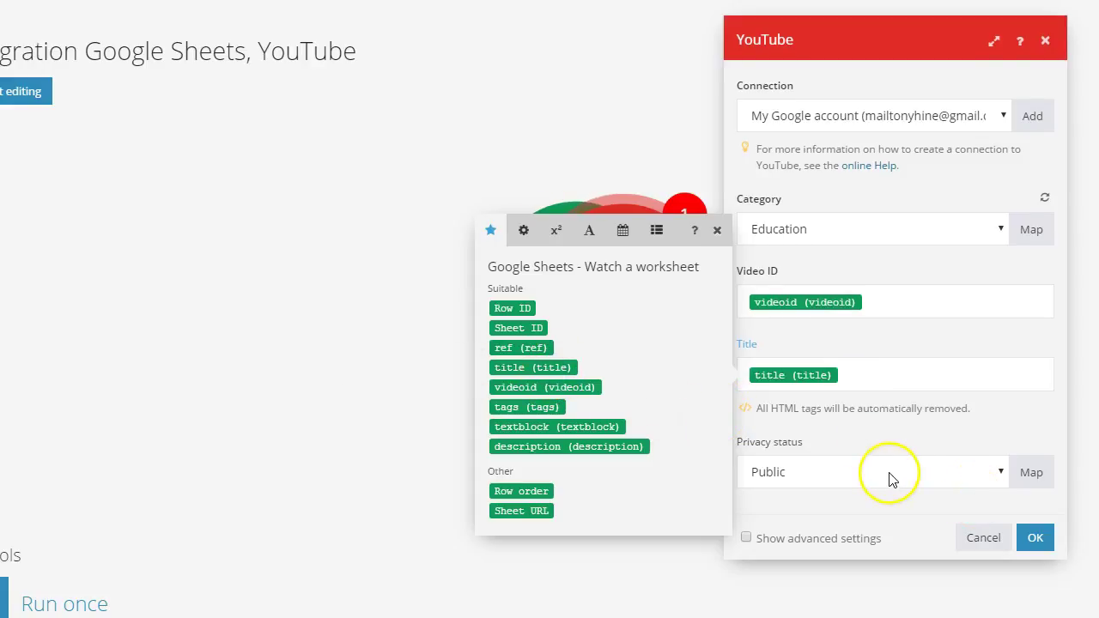
Step: Show the YouTube module's advanced settings and map its Description to the sheet's description value
{"action": "left_click", "coordinate": [746, 538]}
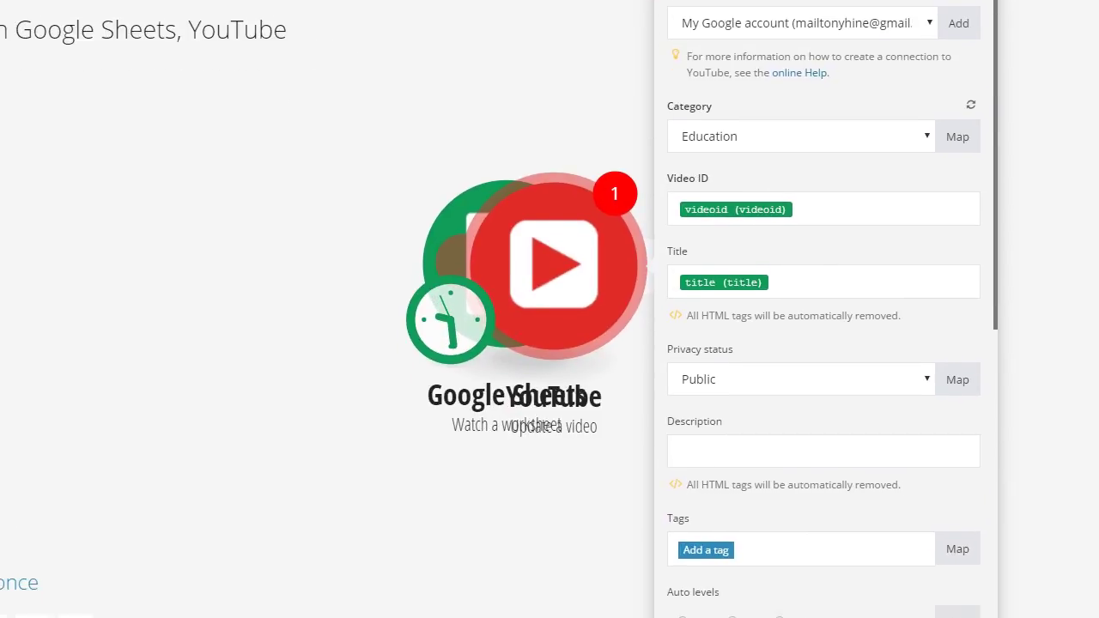
{"action": "left_click", "coordinate": [841, 459]}
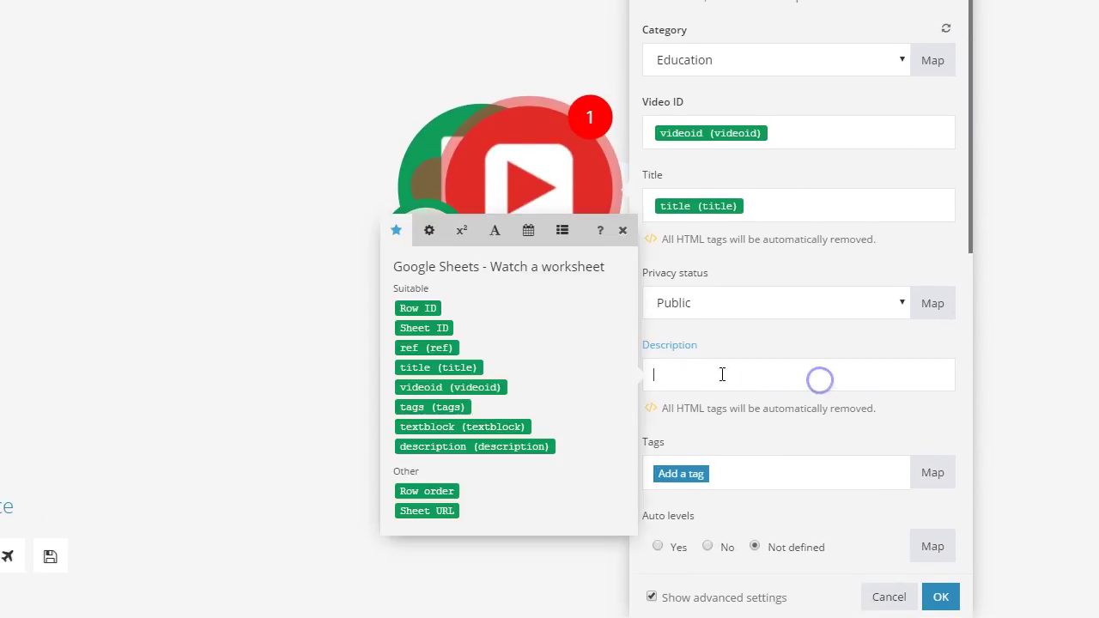
{"action": "left_click", "coordinate": [459, 447]}
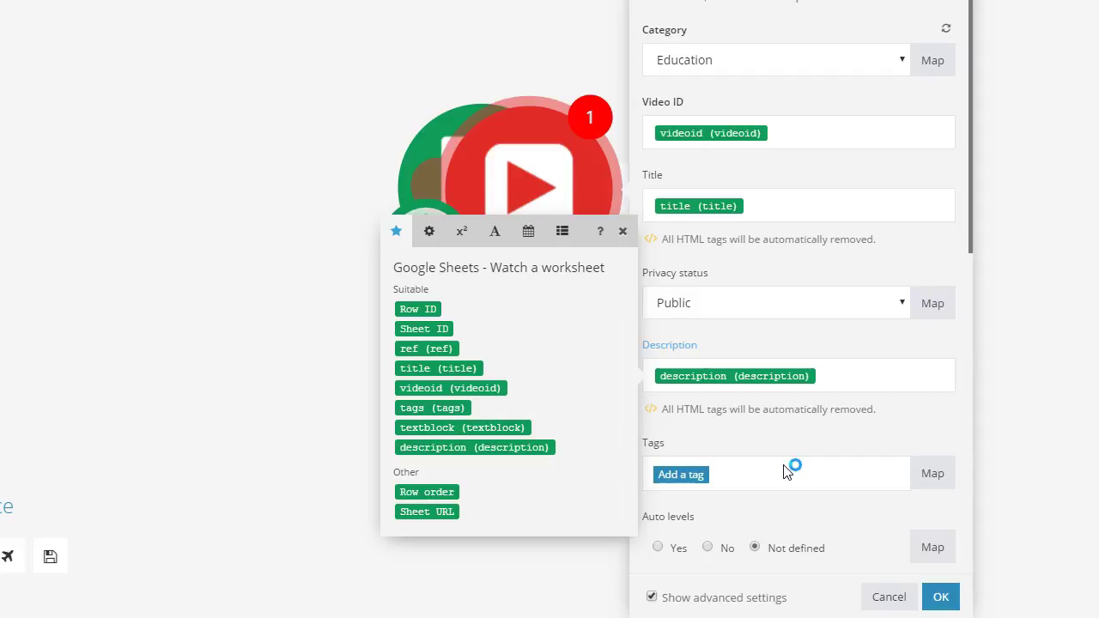
Step: Map the Tags to a split text function containing the sheet's tags value and accept the YouTube module settings
{"action": "left_click", "coordinate": [945, 477]}
{"action": "left_click", "coordinate": [948, 547]}
{"action": "left_click_drag", "start_coordinate": [948, 547], "coordinate": [846, 503]}
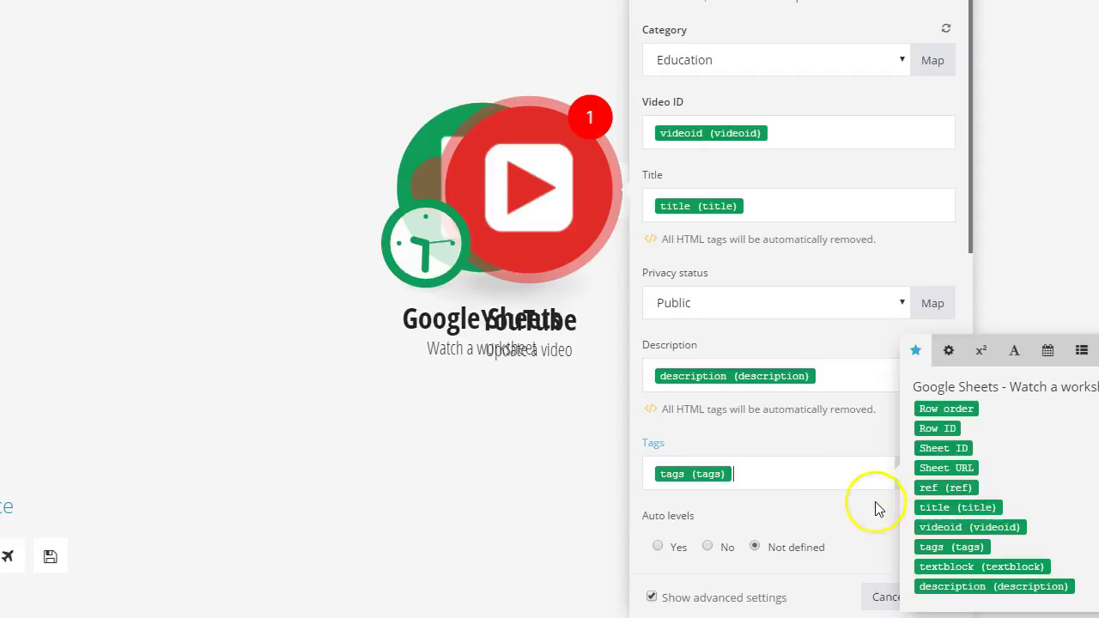
{"action": "left_click", "coordinate": [1014, 350]}
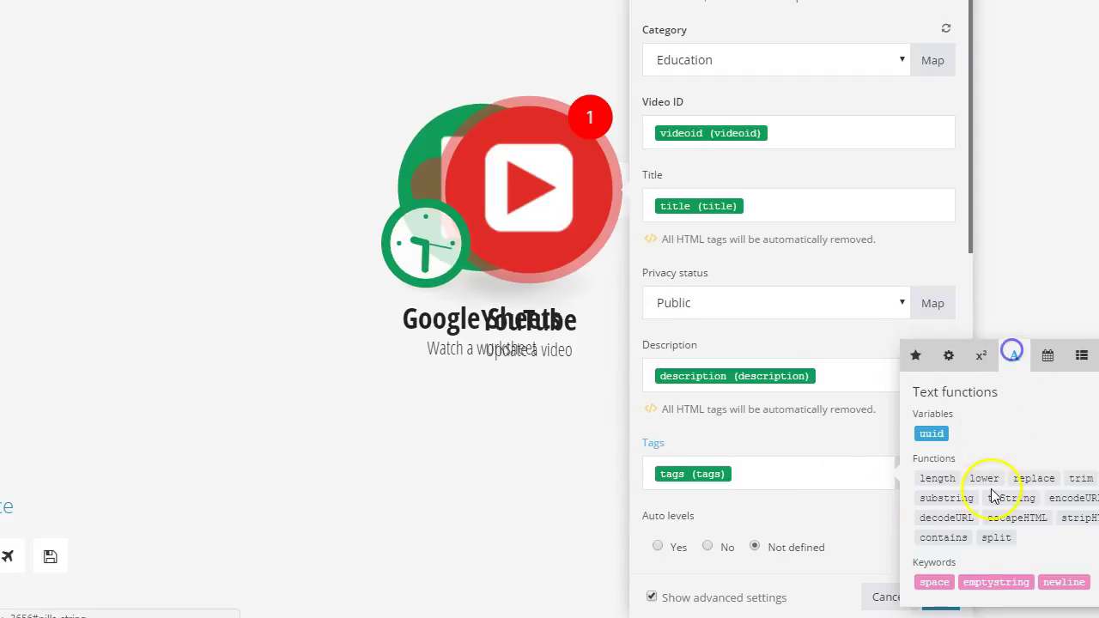
{"action": "left_click", "coordinate": [995, 538]}
{"action": "left_click_drag", "start_coordinate": [687, 473], "coordinate": [783, 475]}
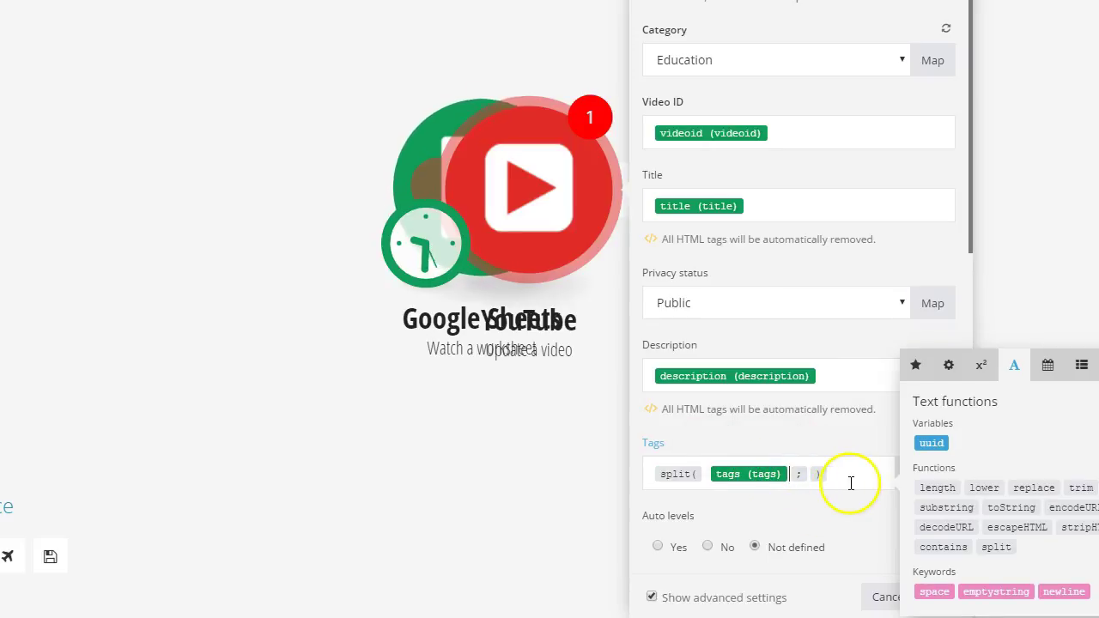
{"action": "scroll", "coordinate": [743, 449], "scroll_direction": "down", "scroll_amount": 4}
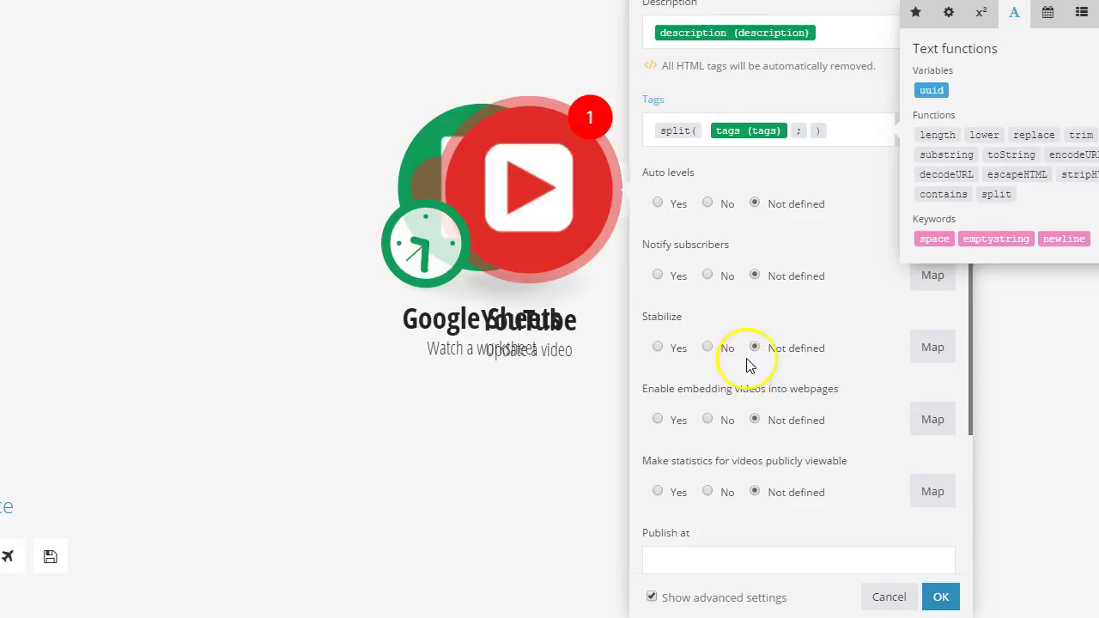
{"action": "scroll", "coordinate": [736, 481], "scroll_direction": "down", "scroll_amount": 2}
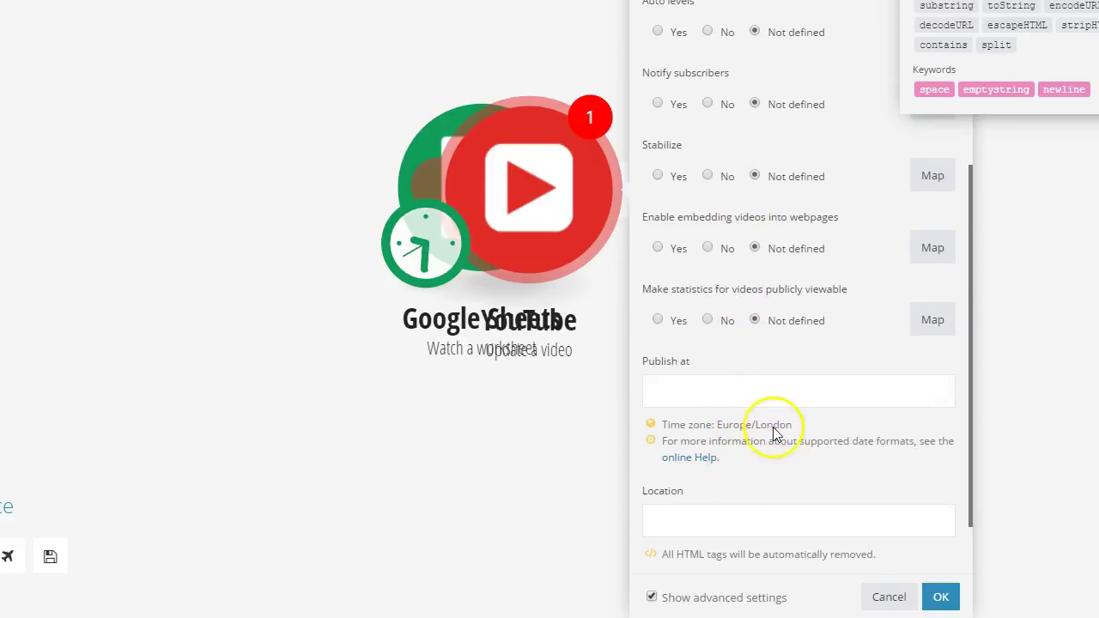
{"action": "scroll", "coordinate": [776, 429], "scroll_direction": "down", "scroll_amount": 1}
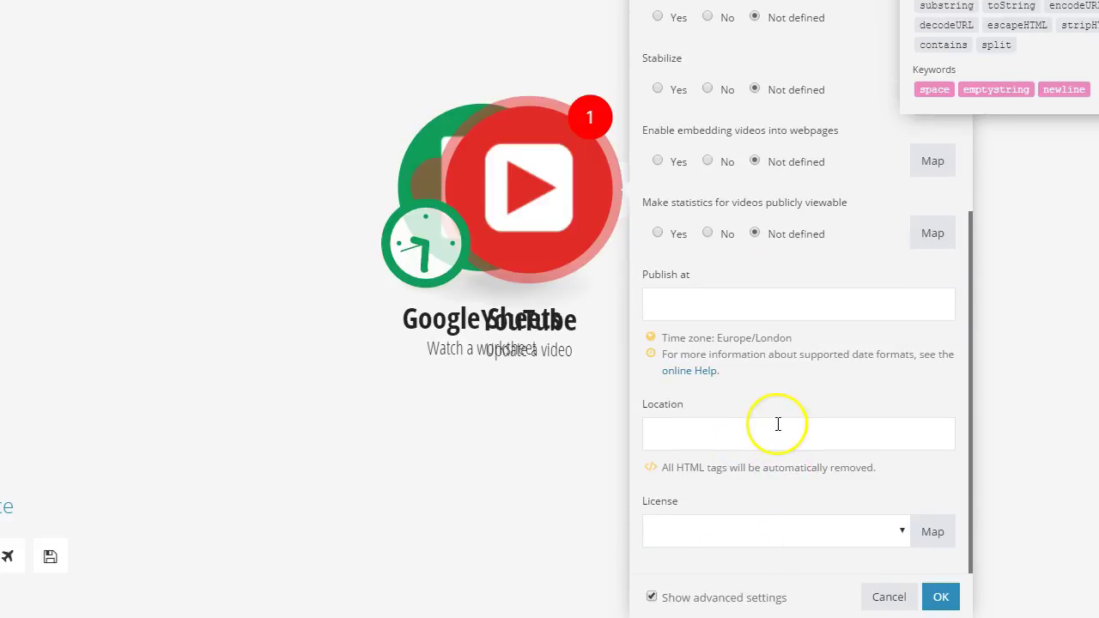
{"action": "left_click", "coordinate": [940, 598]}
Step: Space the Google Sheets and YouTube modules apart on the canvas and run the scenario once, checking its log
{"action": "left_click_drag", "start_coordinate": [535, 207], "coordinate": [734, 252]}
{"action": "left_click_drag", "start_coordinate": [485, 196], "coordinate": [230, 206]}
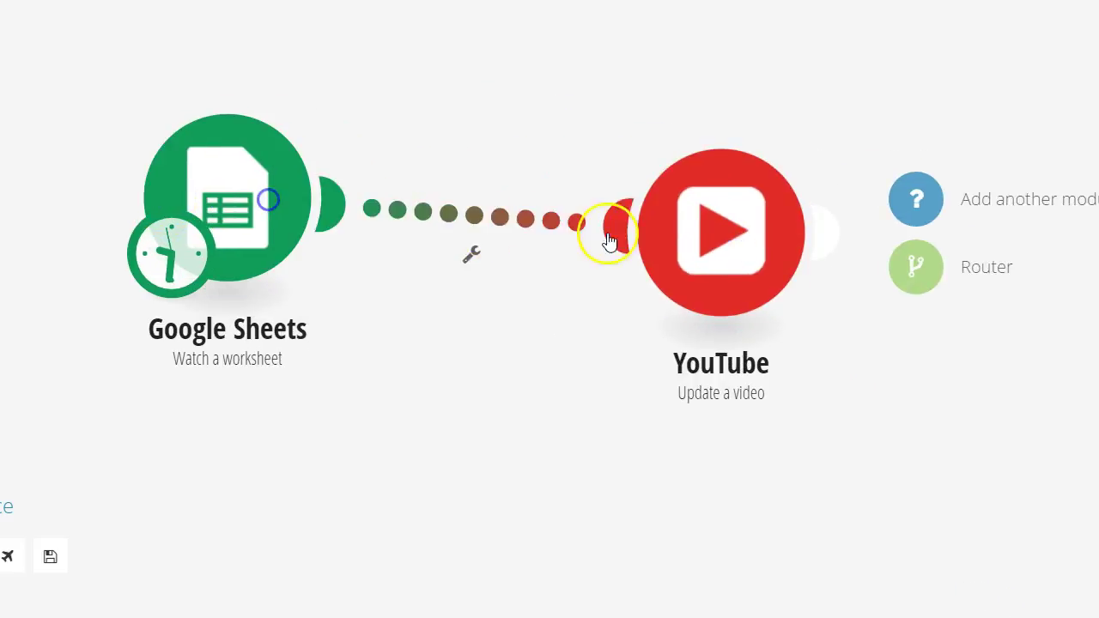
{"action": "left_click_drag", "start_coordinate": [606, 233], "coordinate": [565, 176]}
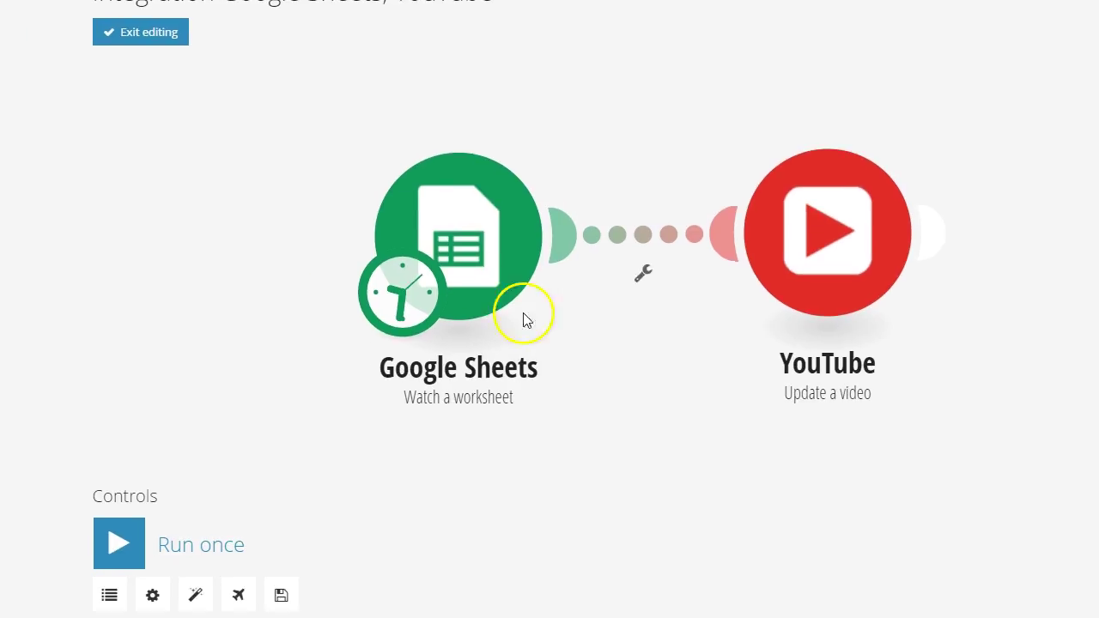
{"action": "left_click", "coordinate": [118, 544]}
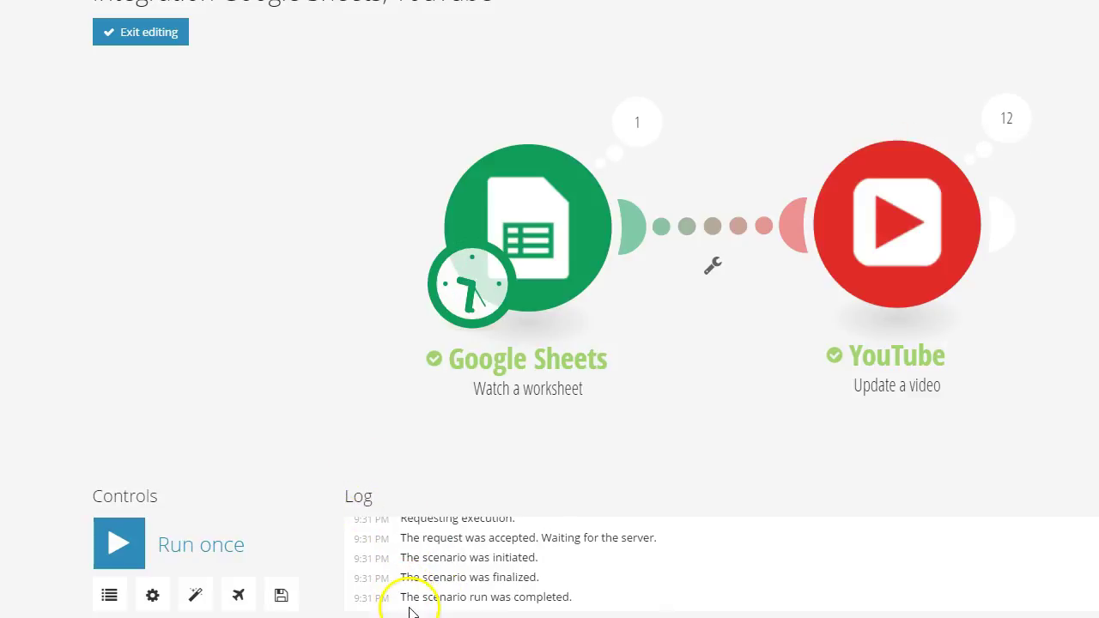
{"action": "left_click_drag", "start_coordinate": [405, 597], "coordinate": [533, 600]}
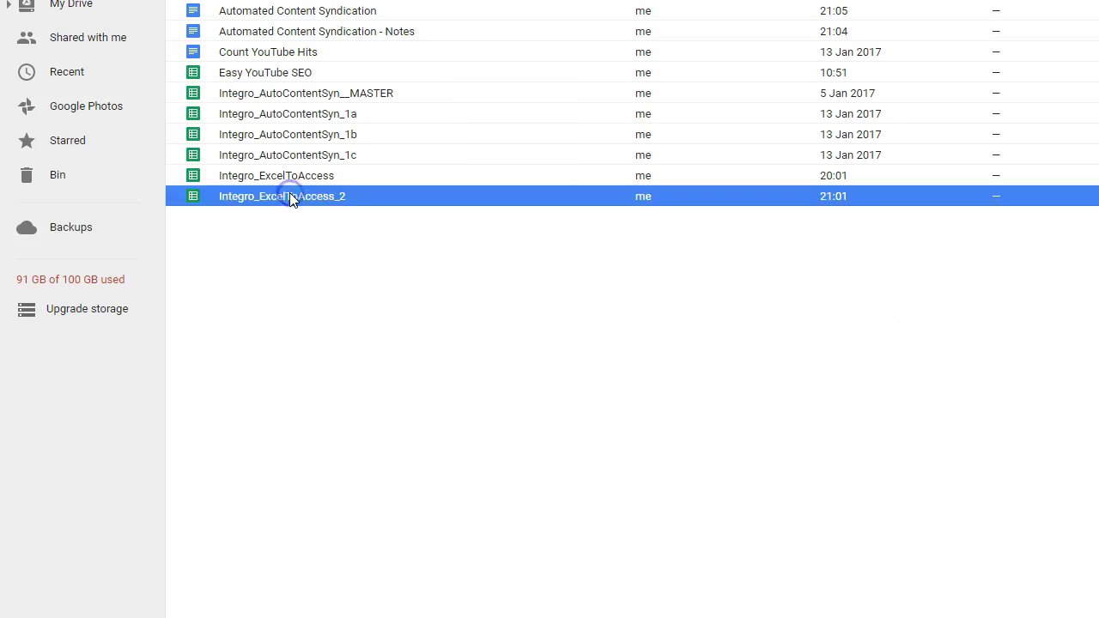
Step: Switch to Google Drive, open Integro_ExcelToAccess_2 and follow video 1's youTubeEDIT link in the YouTubeList sheet
{"action": "double_click", "coordinate": [289, 191]}
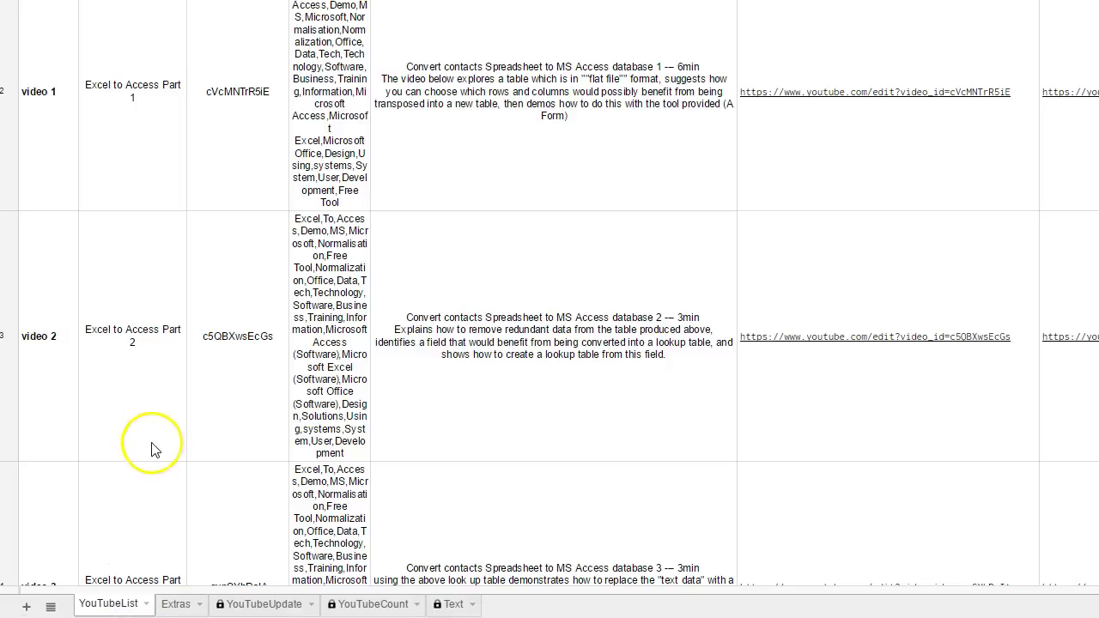
{"action": "scroll", "coordinate": [128, 532], "scroll_direction": "down", "scroll_amount": 1}
{"action": "left_click", "coordinate": [99, 604]}
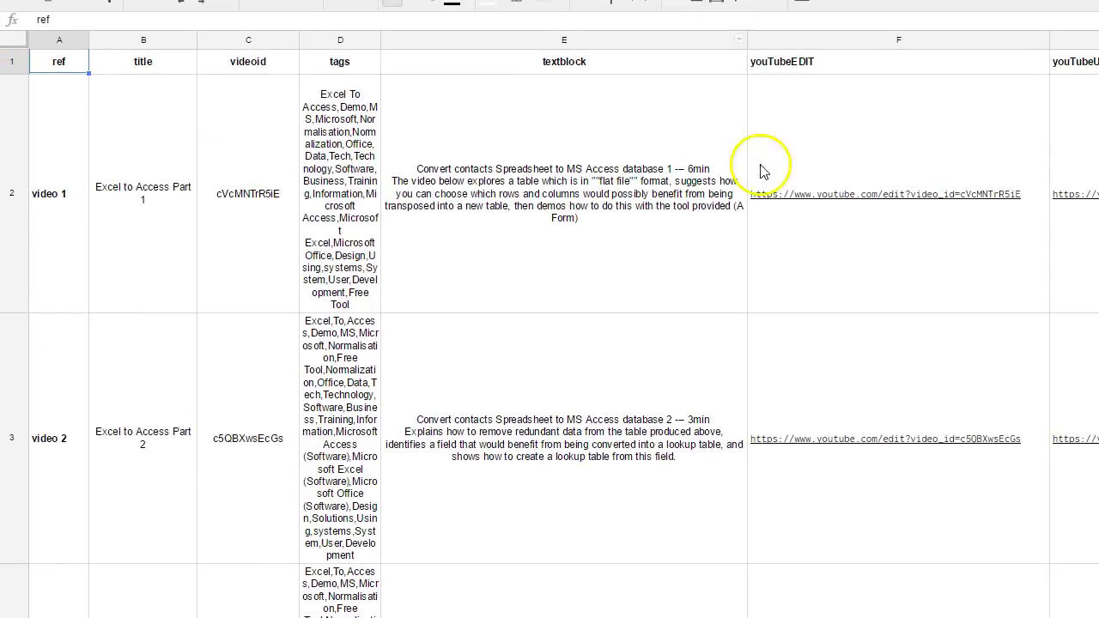
{"action": "left_click", "coordinate": [844, 190]}
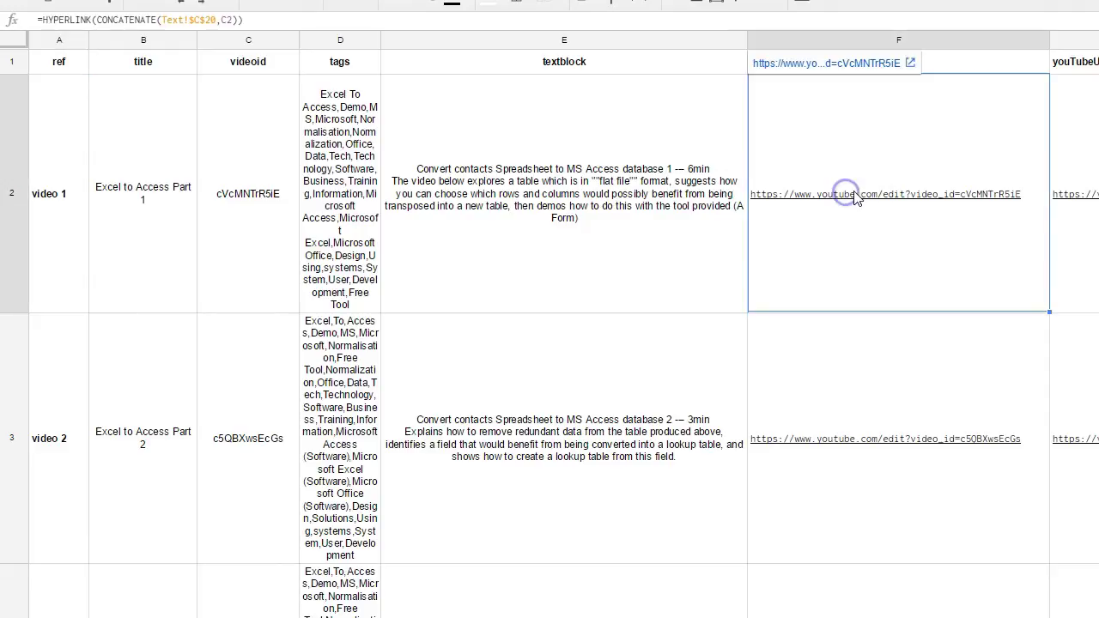
{"action": "left_click", "coordinate": [856, 66]}
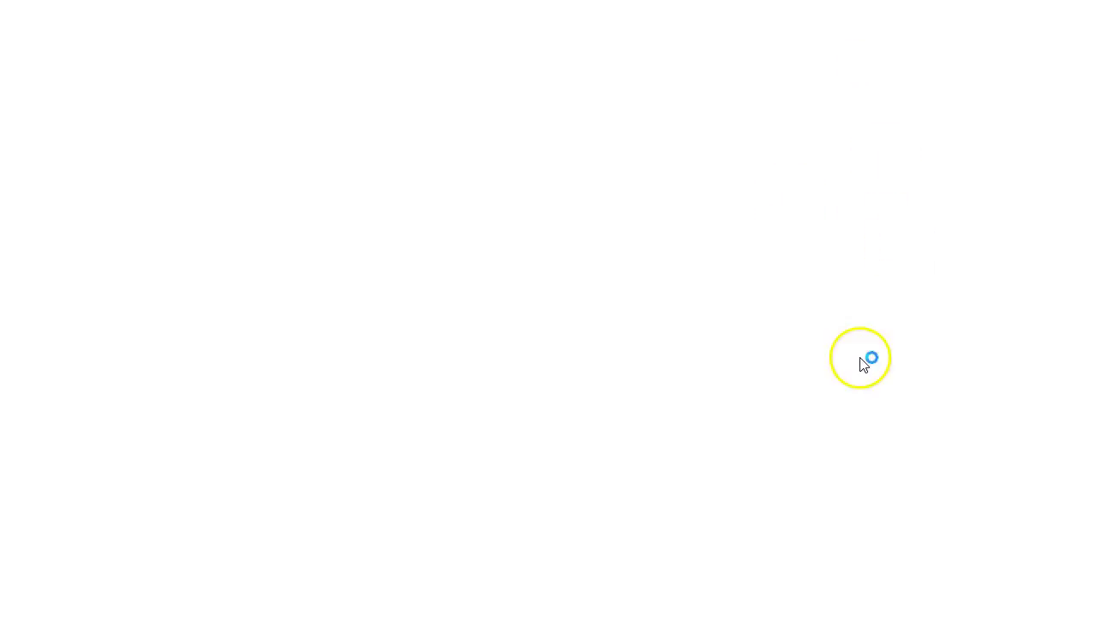
Step: Enlarge the description box on the video's YouTube edit page and examine its tags and opening paragraph
{"action": "scroll", "coordinate": [687, 275], "scroll_direction": "down", "scroll_amount": 3}
{"action": "left_click", "coordinate": [680, 257]}
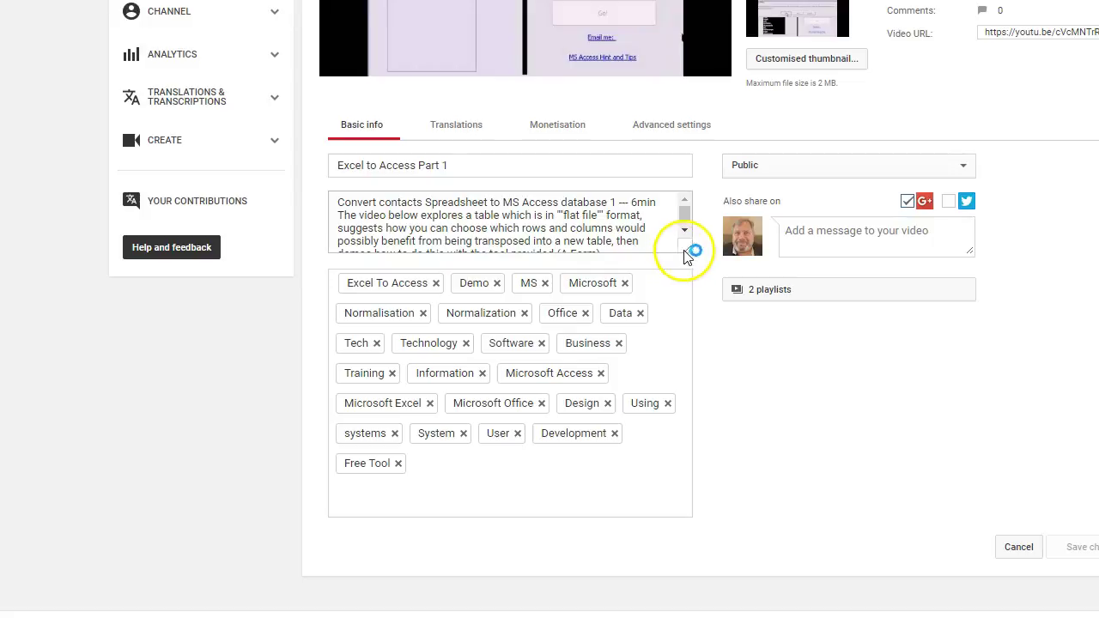
{"action": "scroll", "coordinate": [822, 478], "scroll_direction": "down", "scroll_amount": 4}
{"action": "scroll", "coordinate": [748, 280], "scroll_direction": "up", "scroll_amount": 4}
{"action": "left_click_drag", "start_coordinate": [571, 285], "coordinate": [323, 228]}
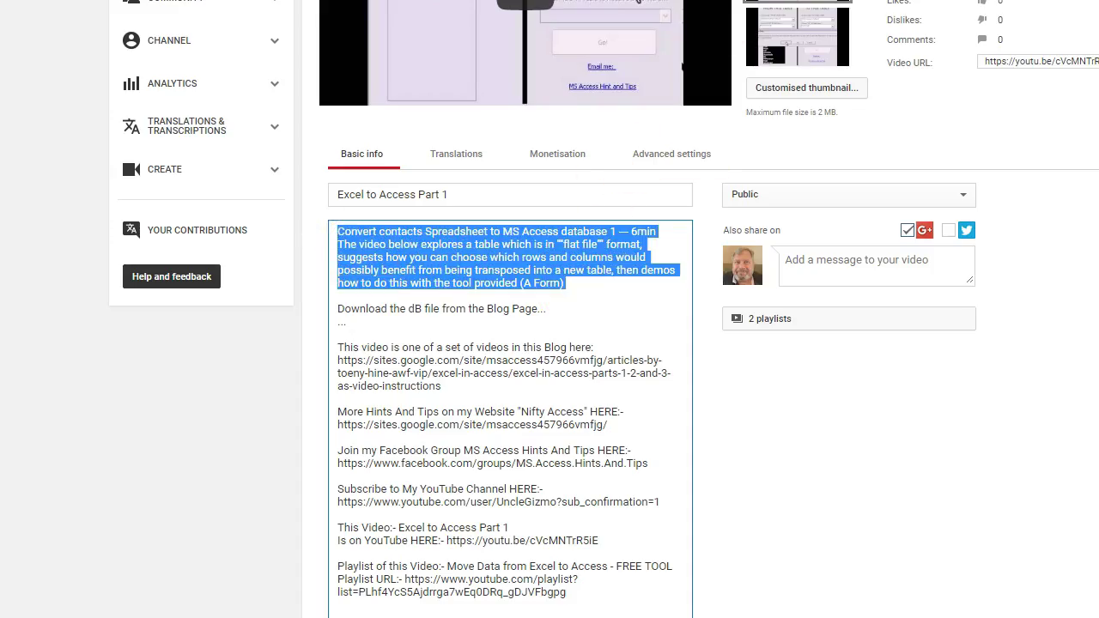
Step: Switch back to the YouTubeList sheet to compare video 1's textblock and tags, and return to the YouTube edit page
{"action": "key", "text": "ctrl+Tab"}
{"action": "left_click", "coordinate": [545, 193]}
{"action": "left_click", "coordinate": [352, 178]}
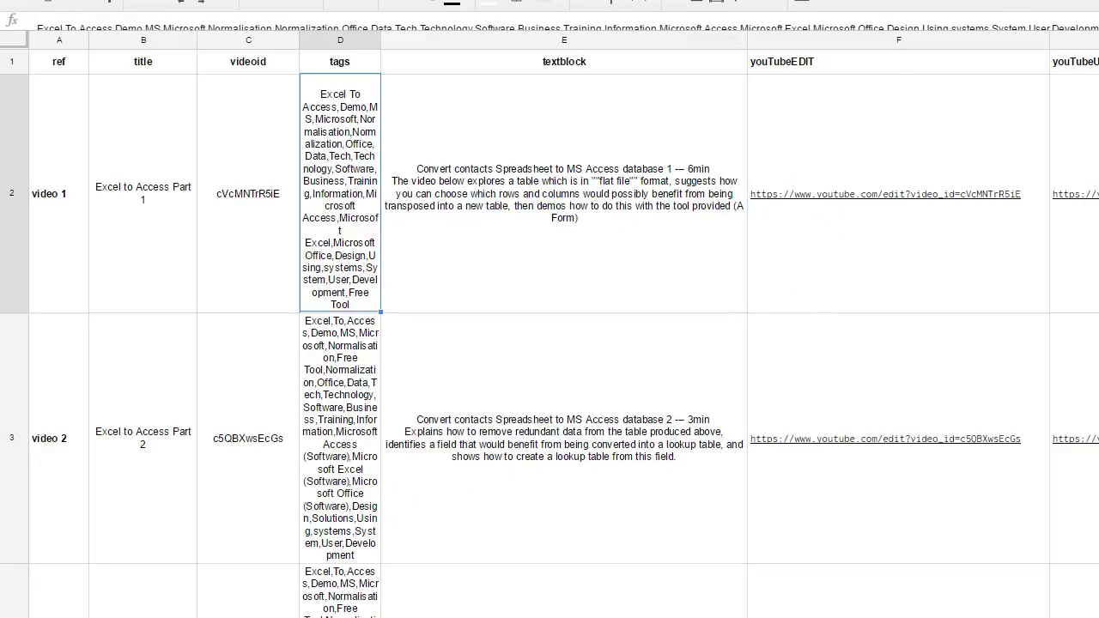
{"action": "key", "text": "ctrl+shift+Page_Down"}
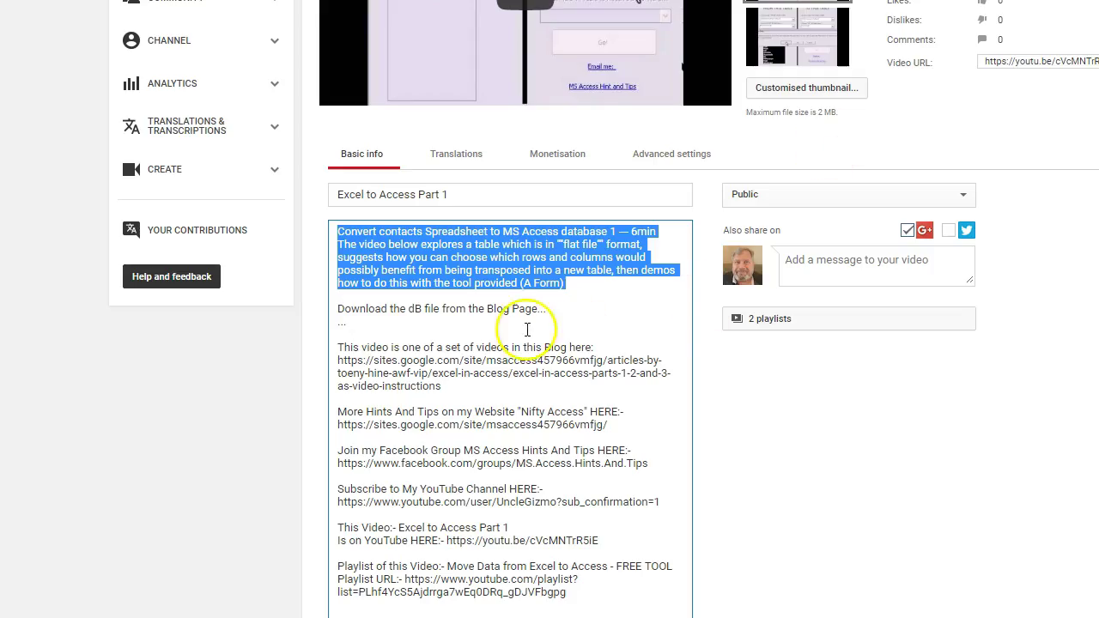
Step: Examine the rest of the YouTube description: the blog download text, the video title line and the playlist URL
{"action": "left_click_drag", "start_coordinate": [546, 309], "coordinate": [418, 312]}
{"action": "left_click_drag", "start_coordinate": [355, 327], "coordinate": [339, 327]}
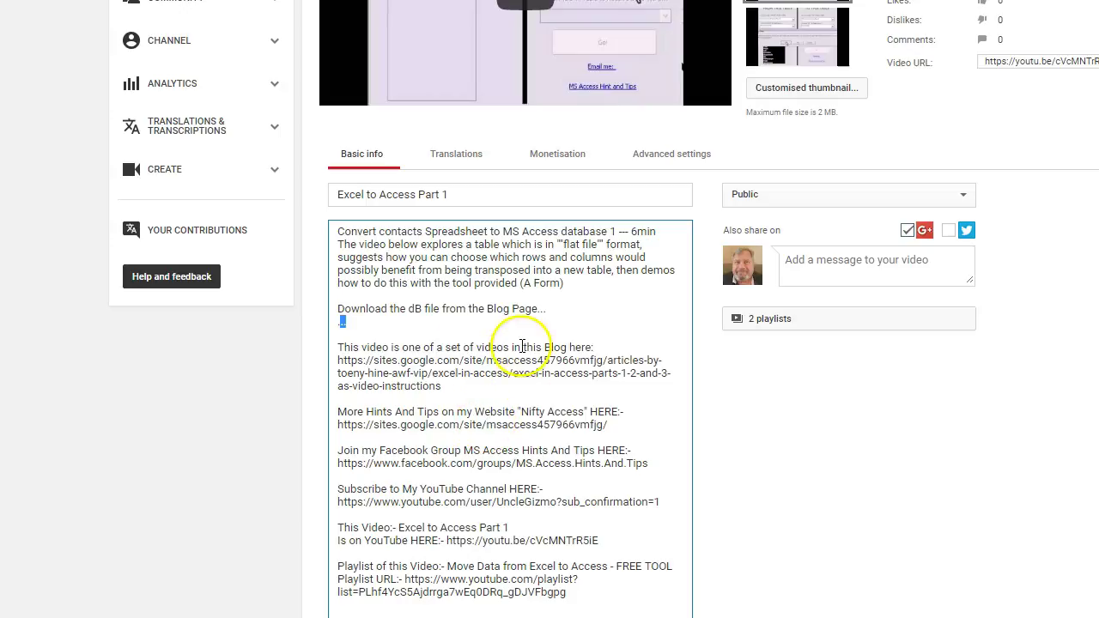
{"action": "scroll", "coordinate": [573, 352], "scroll_direction": "down", "scroll_amount": 2}
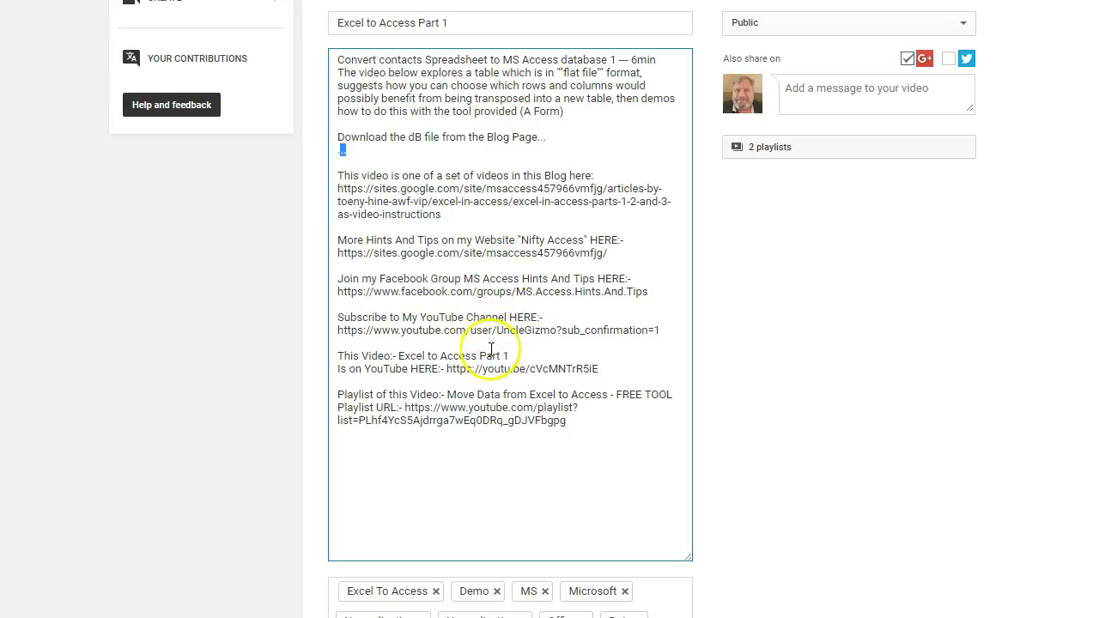
{"action": "left_click_drag", "start_coordinate": [509, 355], "coordinate": [443, 355]}
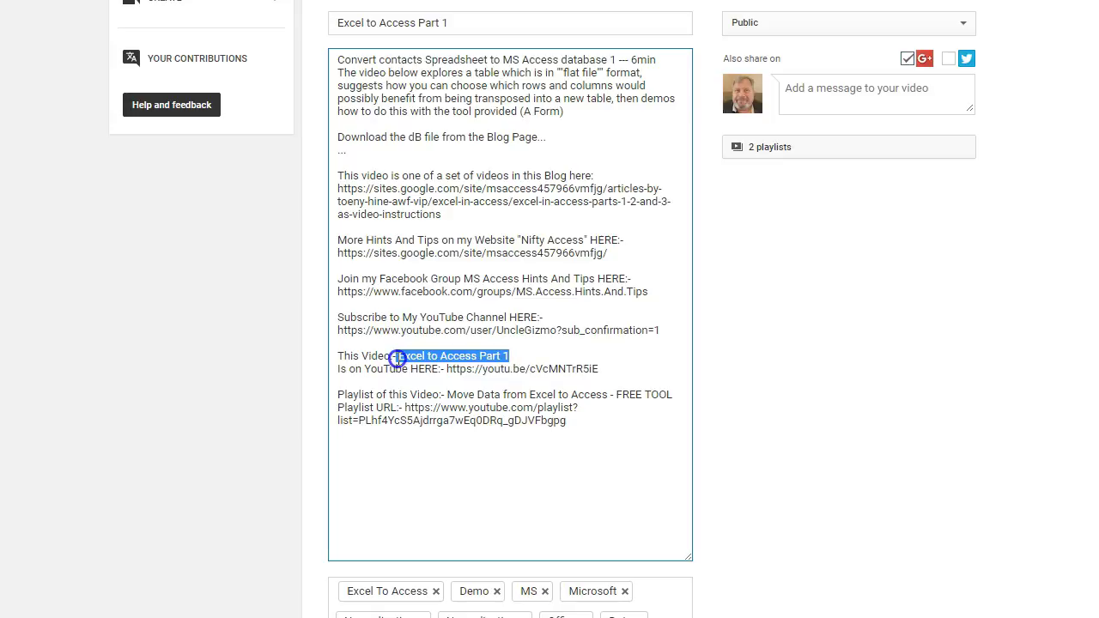
{"action": "left_click_drag", "start_coordinate": [584, 430], "coordinate": [336, 409]}
{"action": "scroll", "coordinate": [532, 473], "scroll_direction": "down", "scroll_amount": 3}
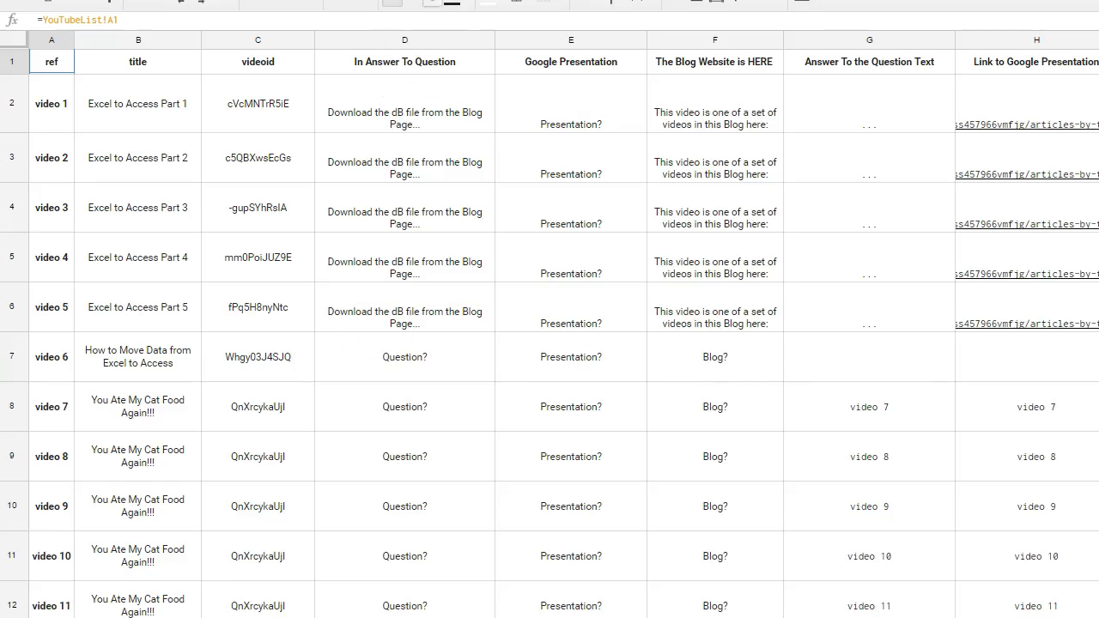
Step: Switch to the YouTubeList sheet and follow video 6's YouTube edit link to open How to Move Data from Excel to Access
{"action": "left_click", "coordinate": [110, 601]}
{"action": "scroll", "coordinate": [657, 316], "scroll_direction": "down", "scroll_amount": 6}
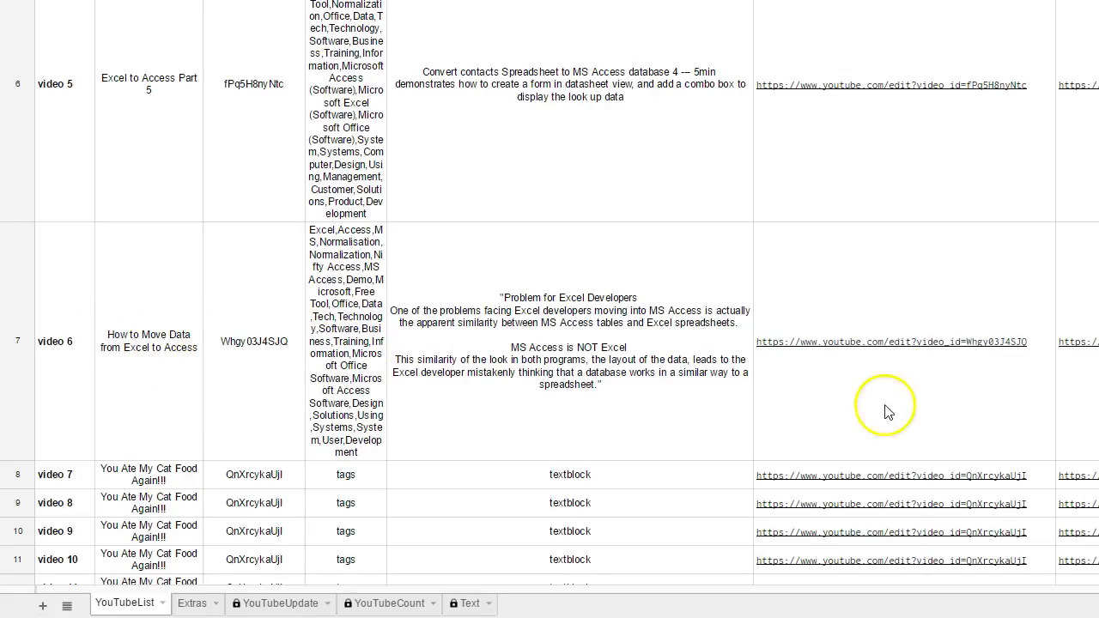
{"action": "left_click", "coordinate": [942, 343]}
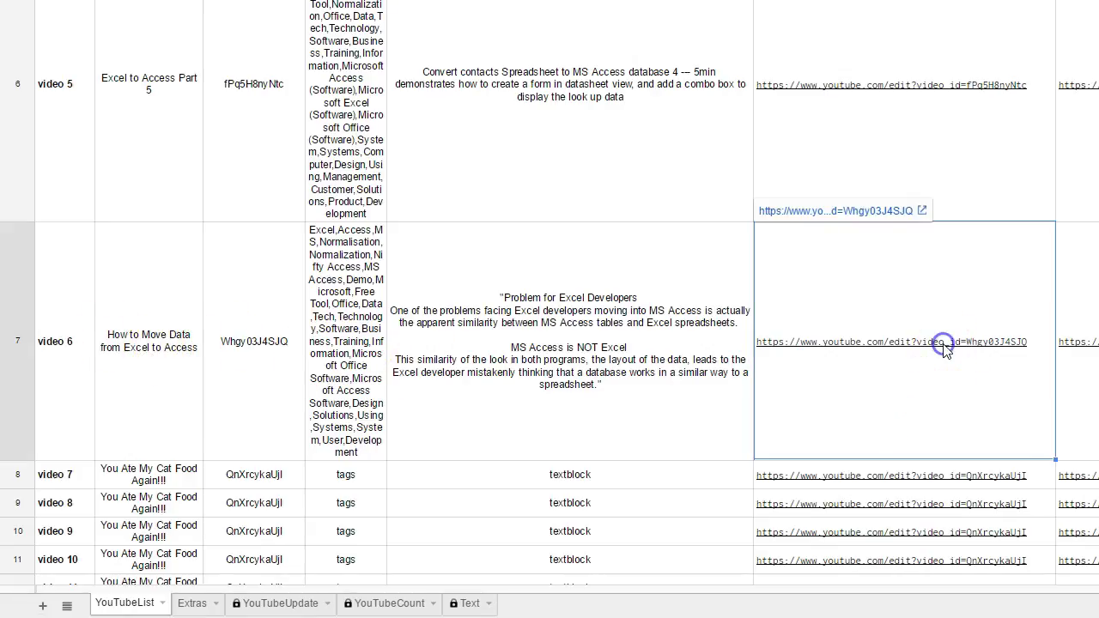
{"action": "left_click", "coordinate": [848, 211]}
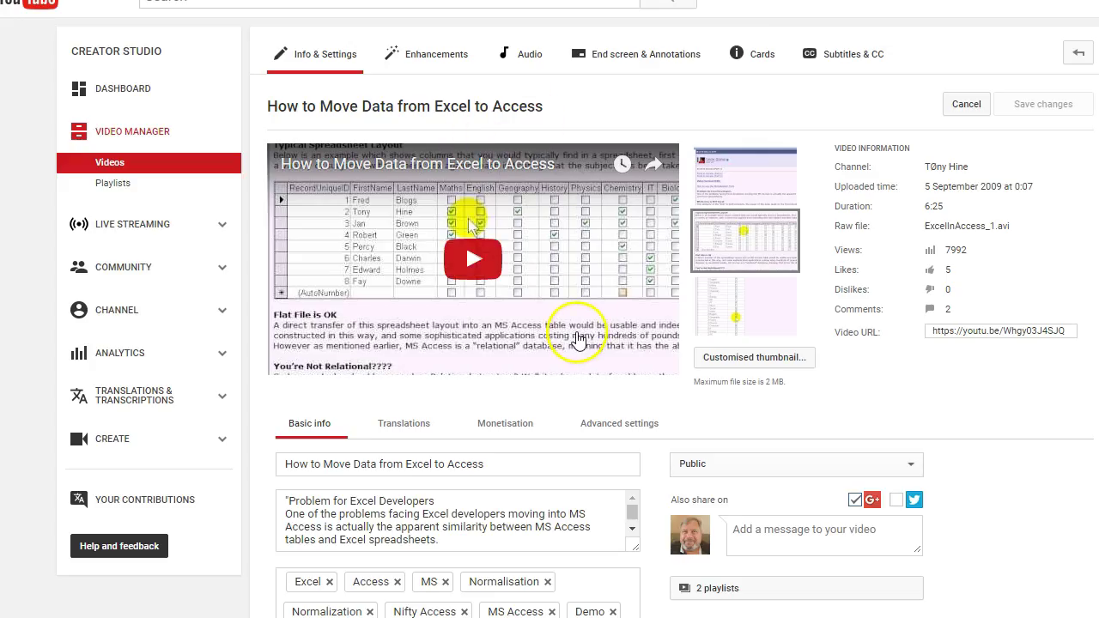
Step: Enlarge the video's description box and examine the playlist lines and the lines giving this video's title and YouTube URL
{"action": "scroll", "coordinate": [577, 340], "scroll_direction": "down", "scroll_amount": 2}
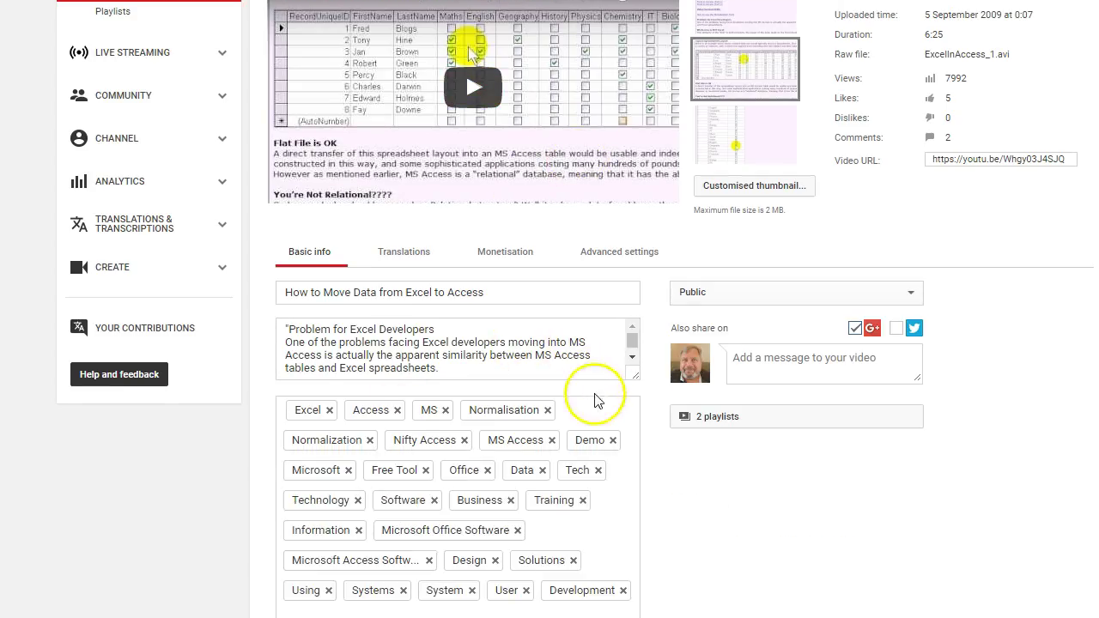
{"action": "left_click", "coordinate": [630, 374]}
{"action": "scroll", "coordinate": [601, 412], "scroll_direction": "down", "scroll_amount": 2}
{"action": "left_click_drag", "start_coordinate": [523, 469], "coordinate": [296, 440]}
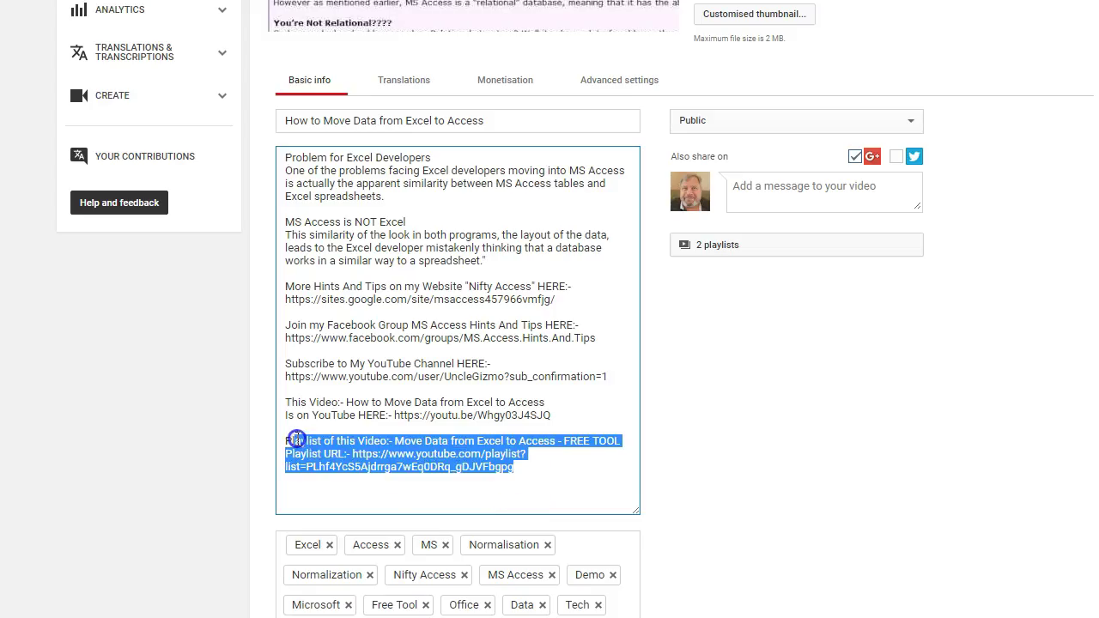
{"action": "left_click_drag", "start_coordinate": [550, 416], "coordinate": [324, 402]}
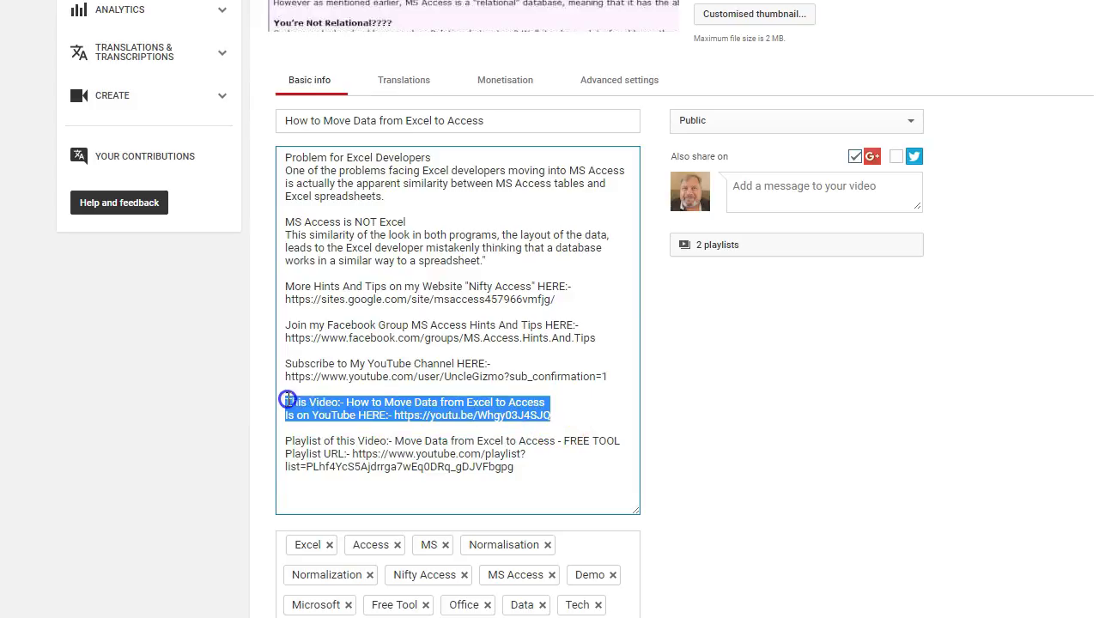